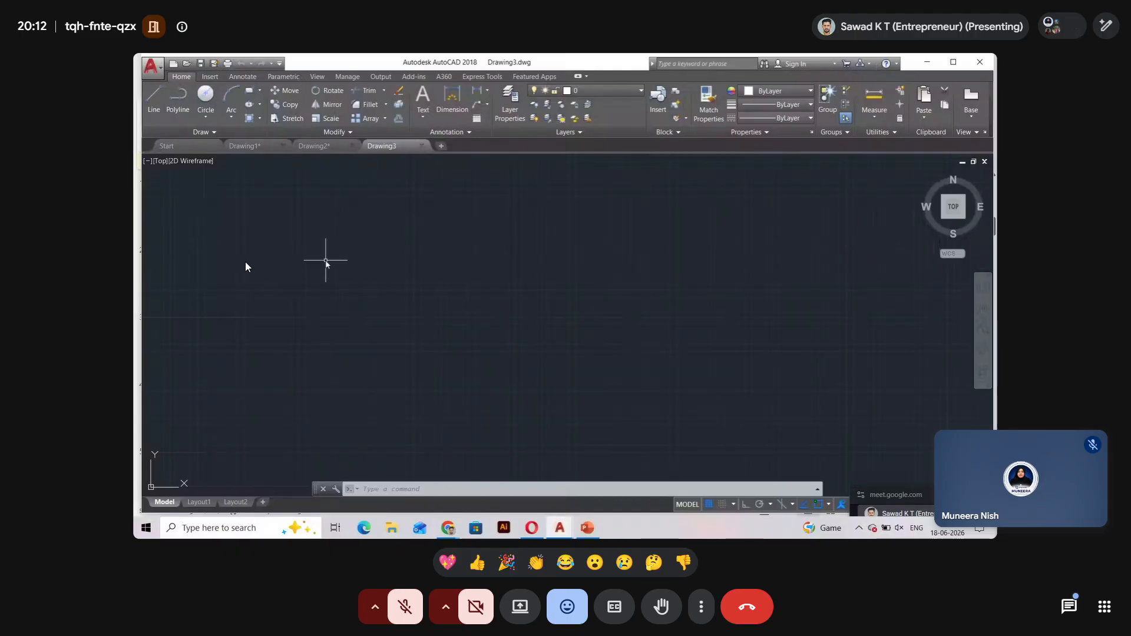
Open the drawing units settings and review the available units for scaling inserted content.
type("un")
key("Return")
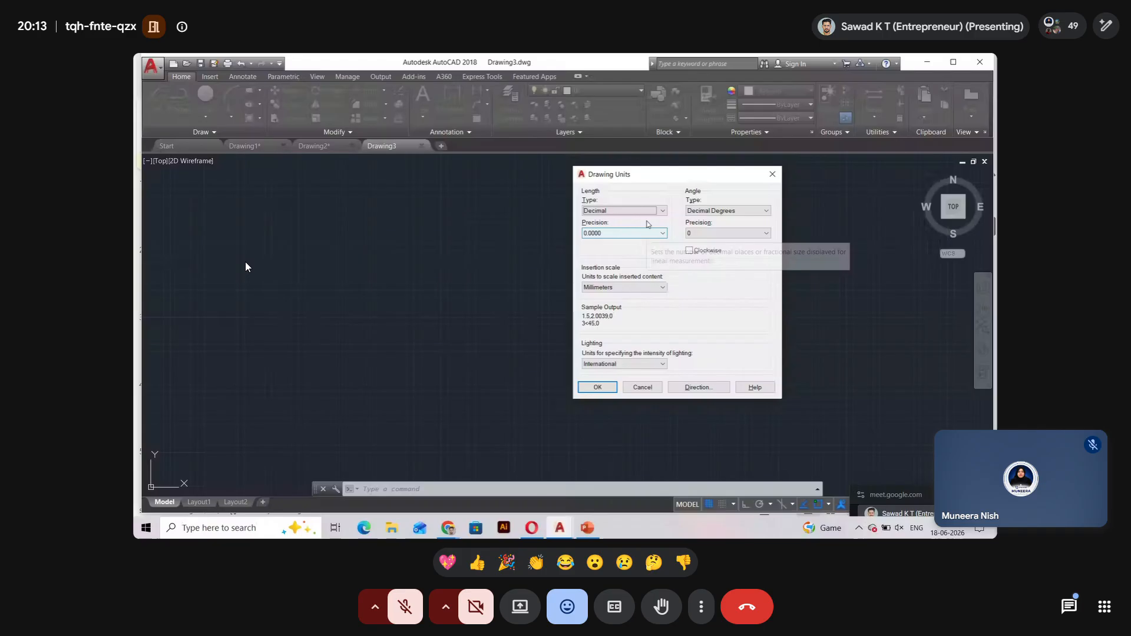
left_click(650, 288)
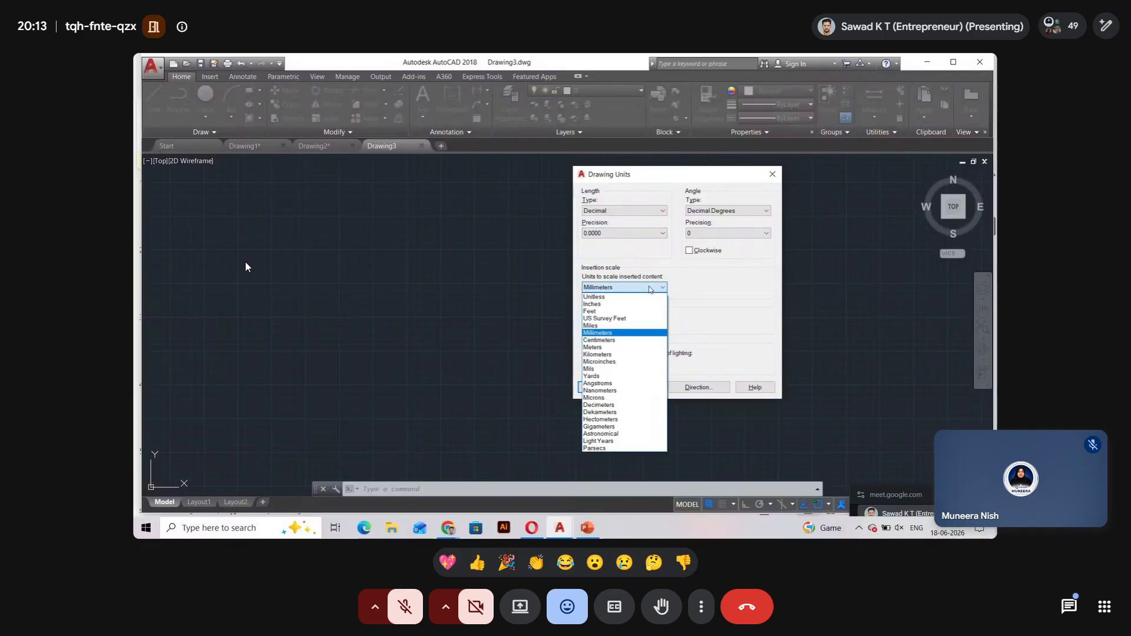
left_click(650, 287)
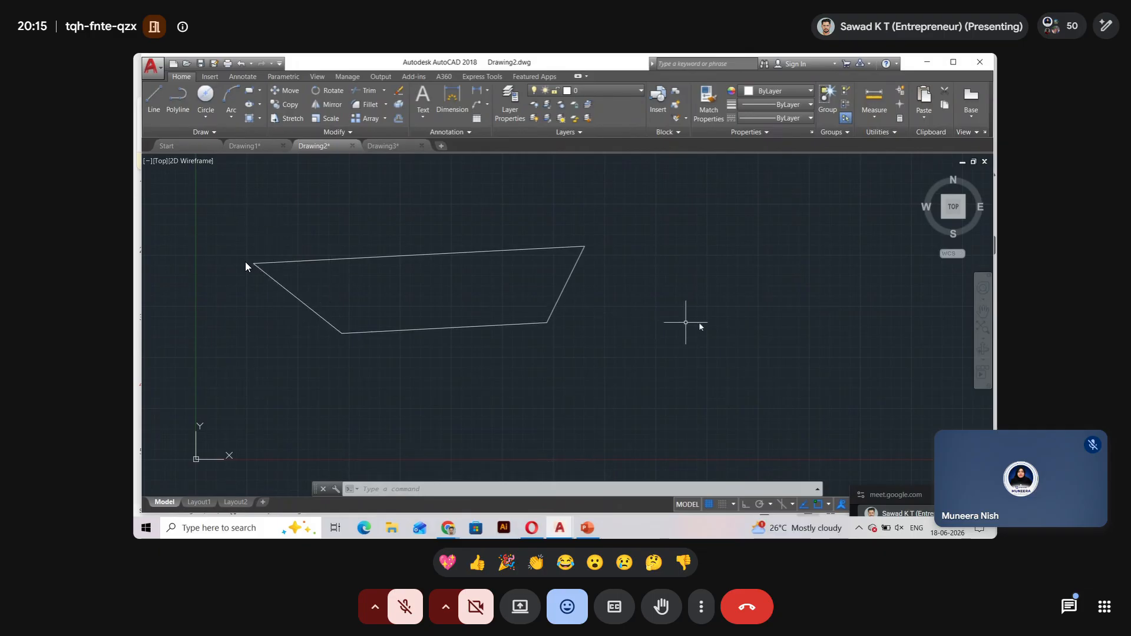
Draw a single horizontal line beside the quadrilateral's upper-right corner with Ortho mode turned on.
key("l")
key("Return")
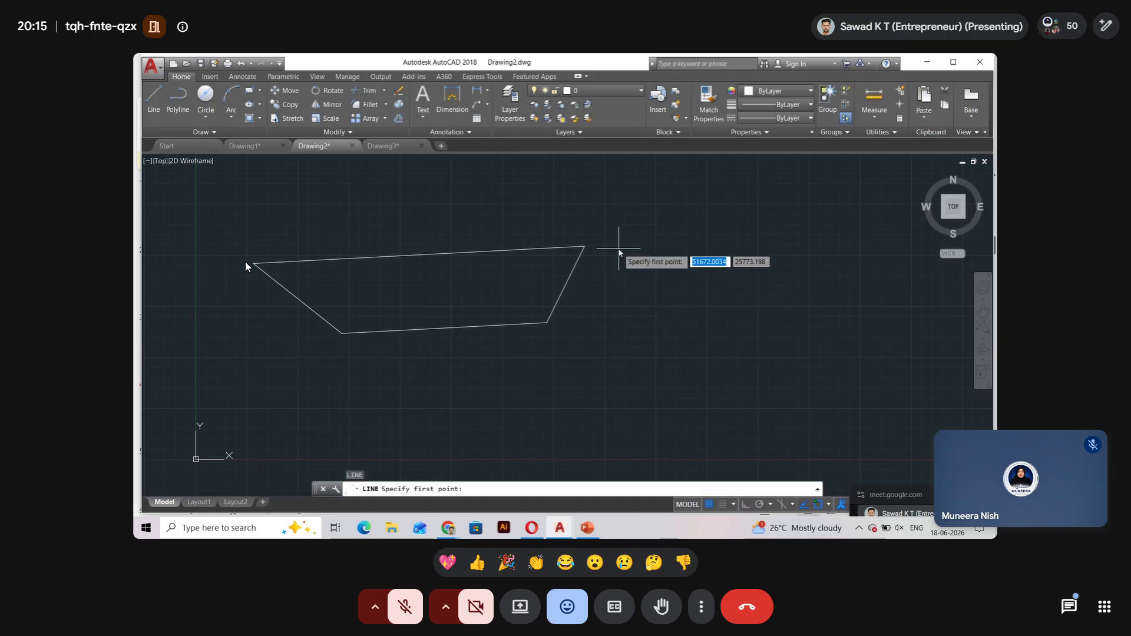
left_click(619, 249)
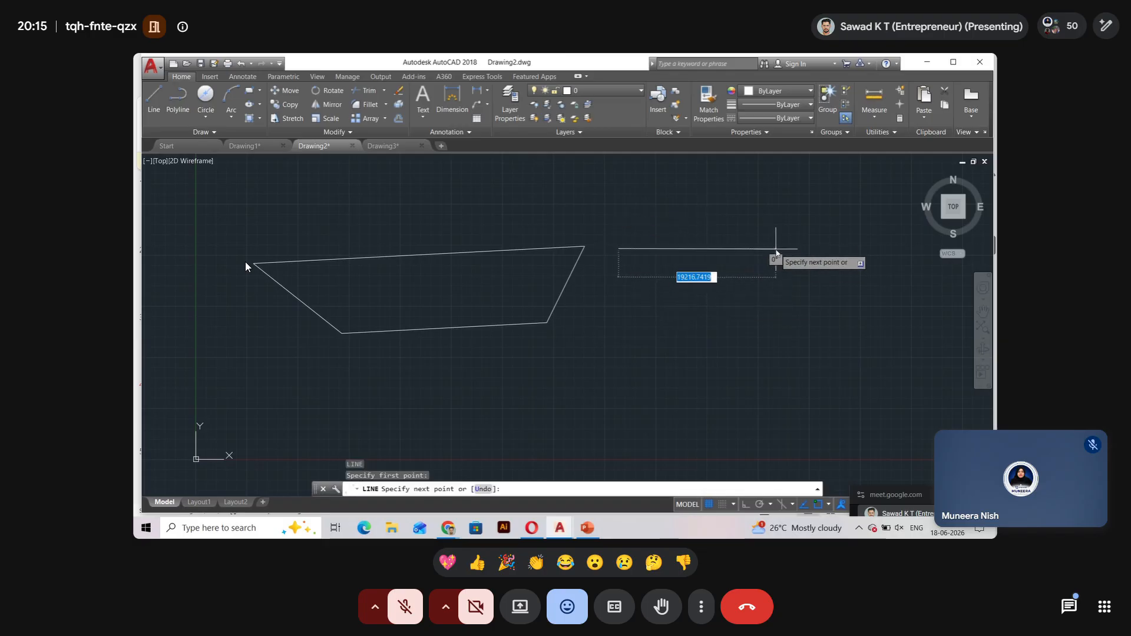
left_click(746, 505)
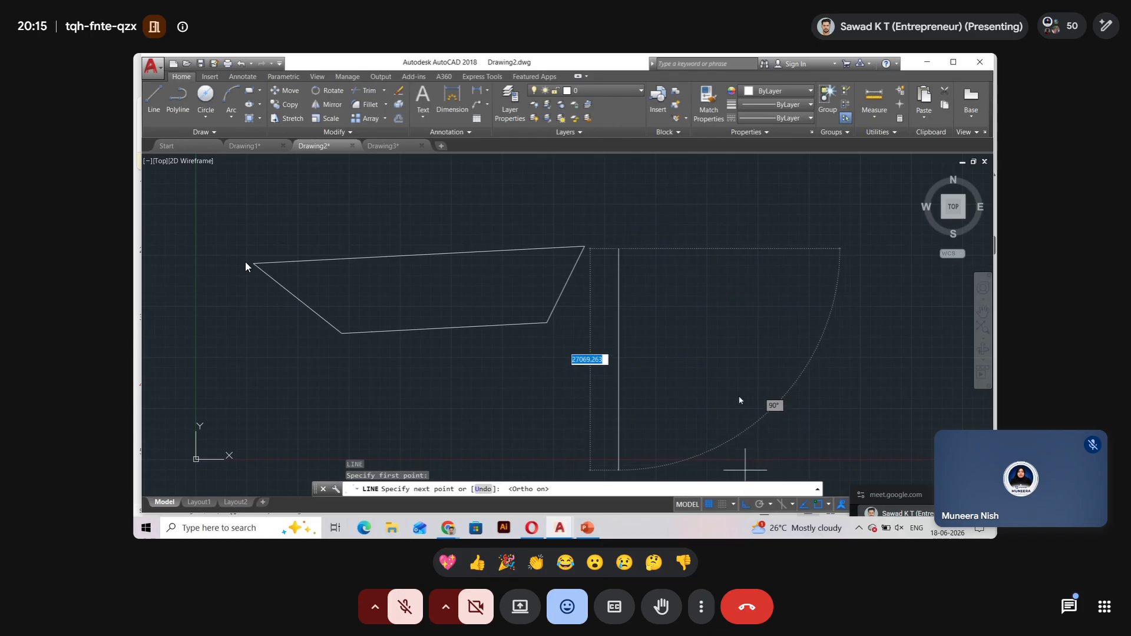
left_click(742, 248)
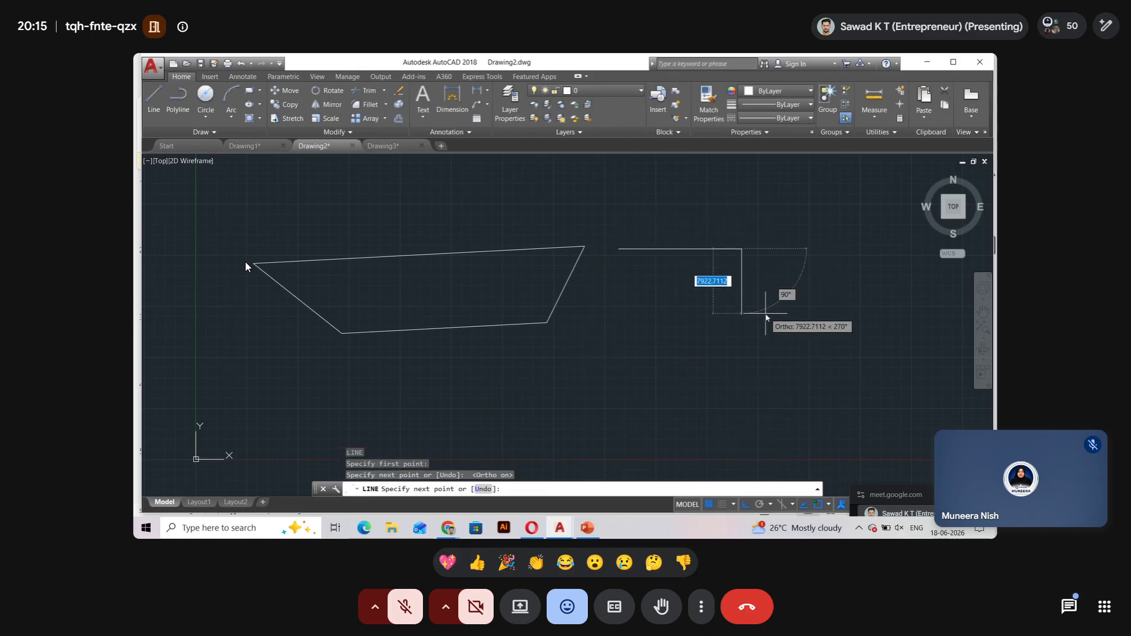
key("Escape")
Offset the horizontal line 100 mm downward to make a parallel copy below it.
type("o")
key("Return")
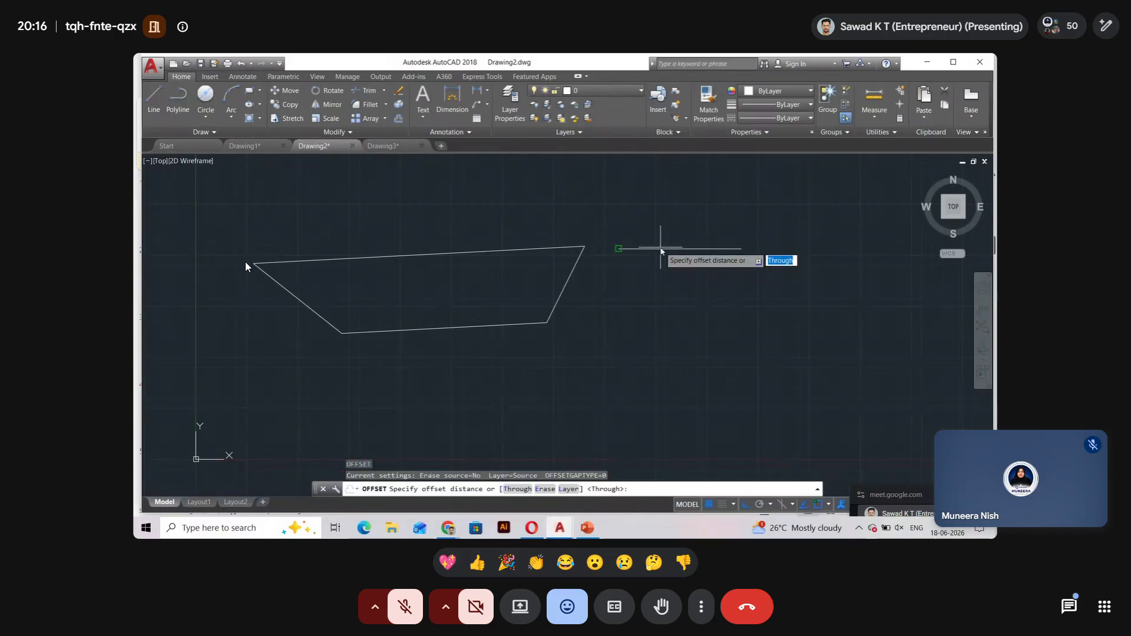
left_click(619, 249)
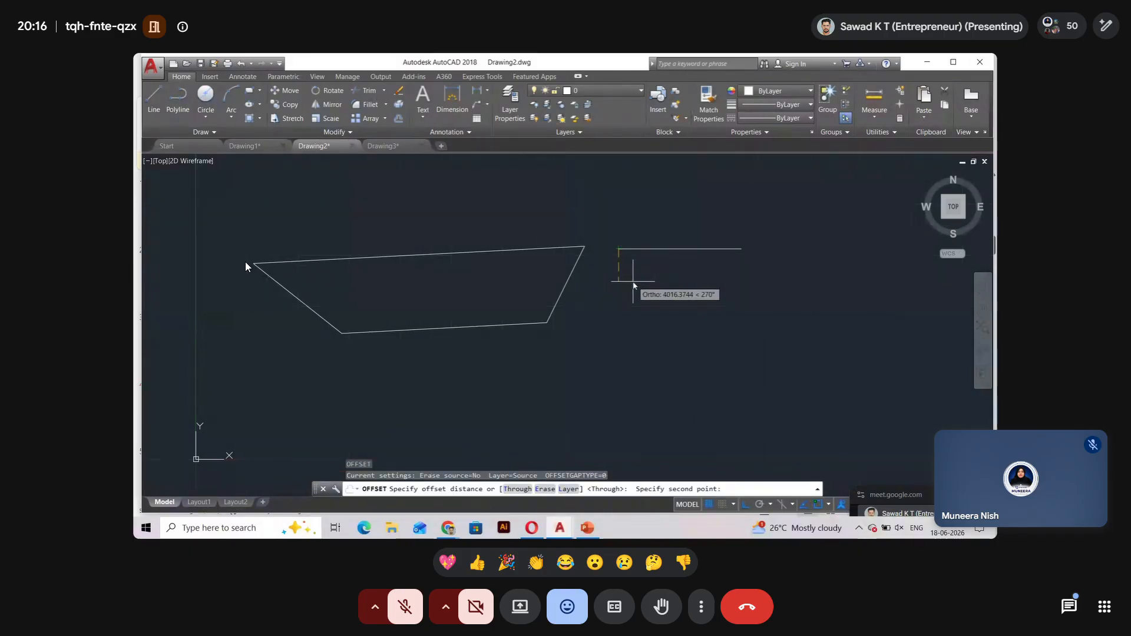
type("1")
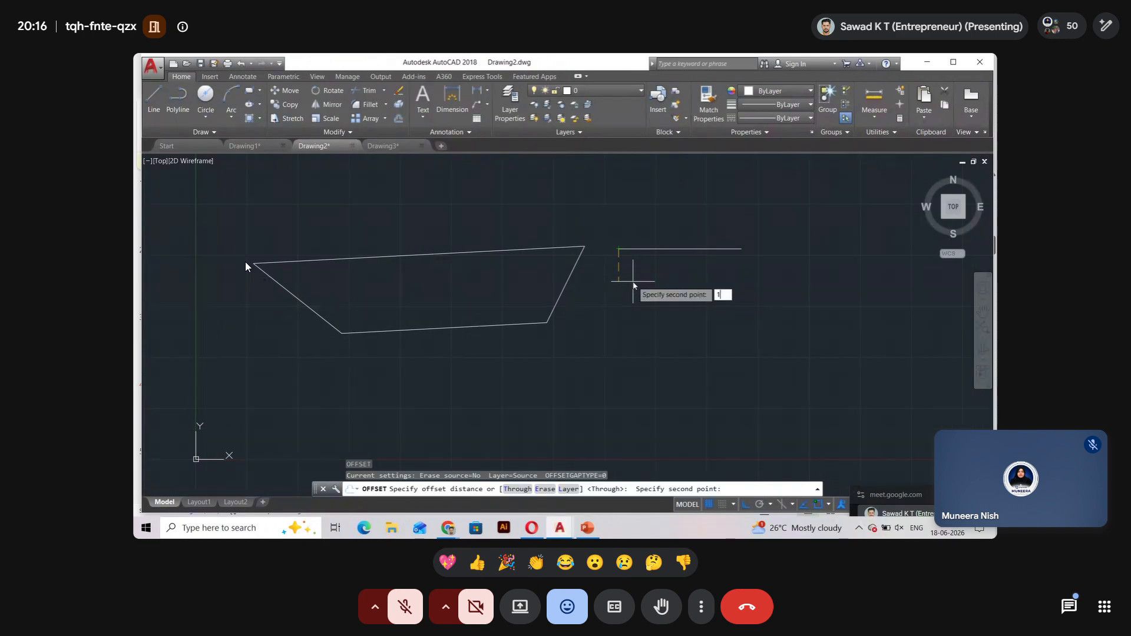
type("00")
key("Return")
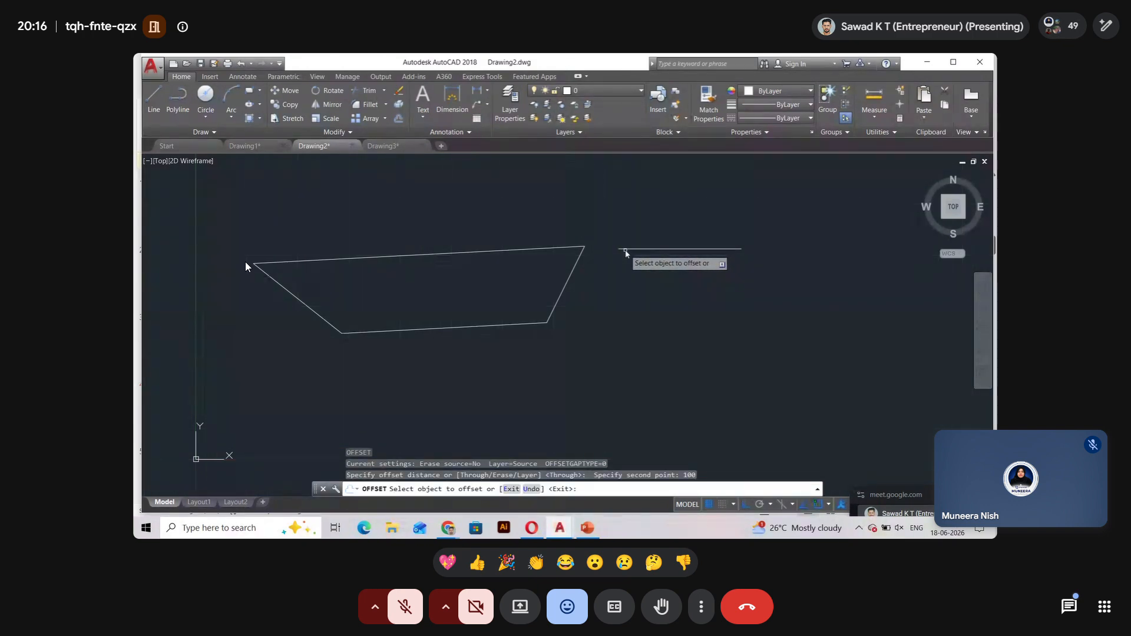
left_click(626, 250)
left_click(642, 297)
scroll(625, 250, "up", 6)
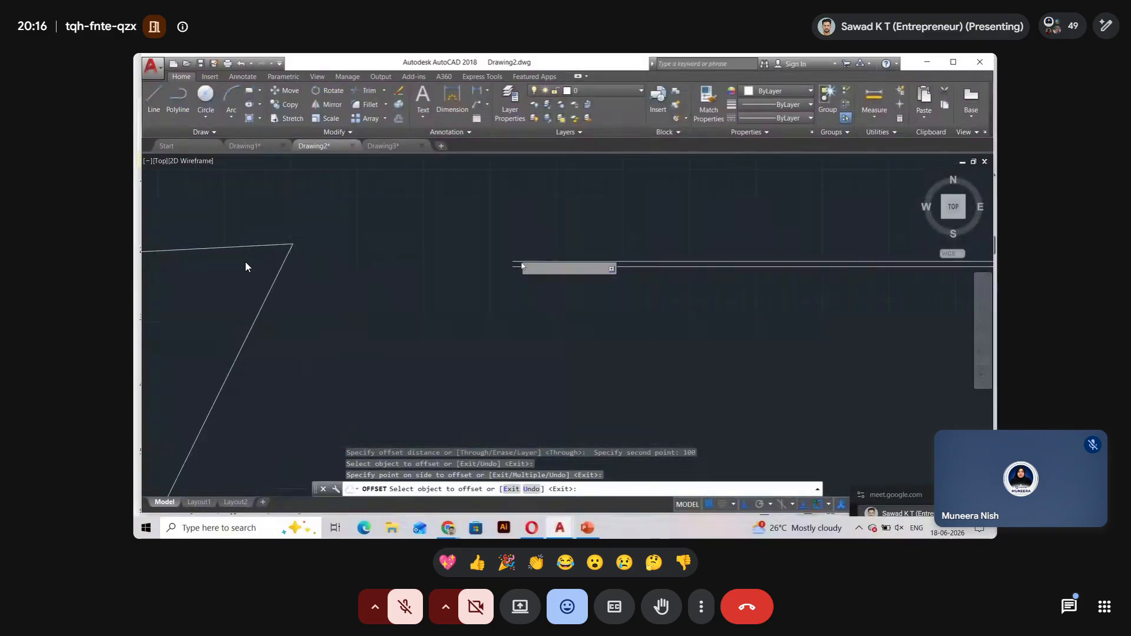
key("Escape")
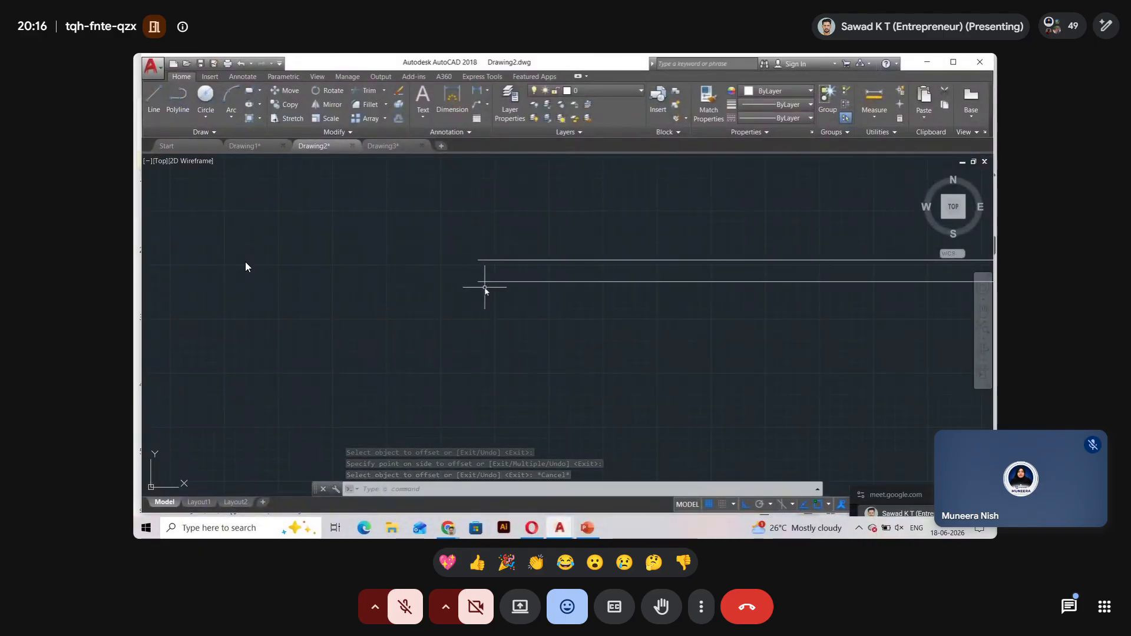
Fillet the left ends of the two parallel lines to join them with a rounded end.
type("f")
key("Return")
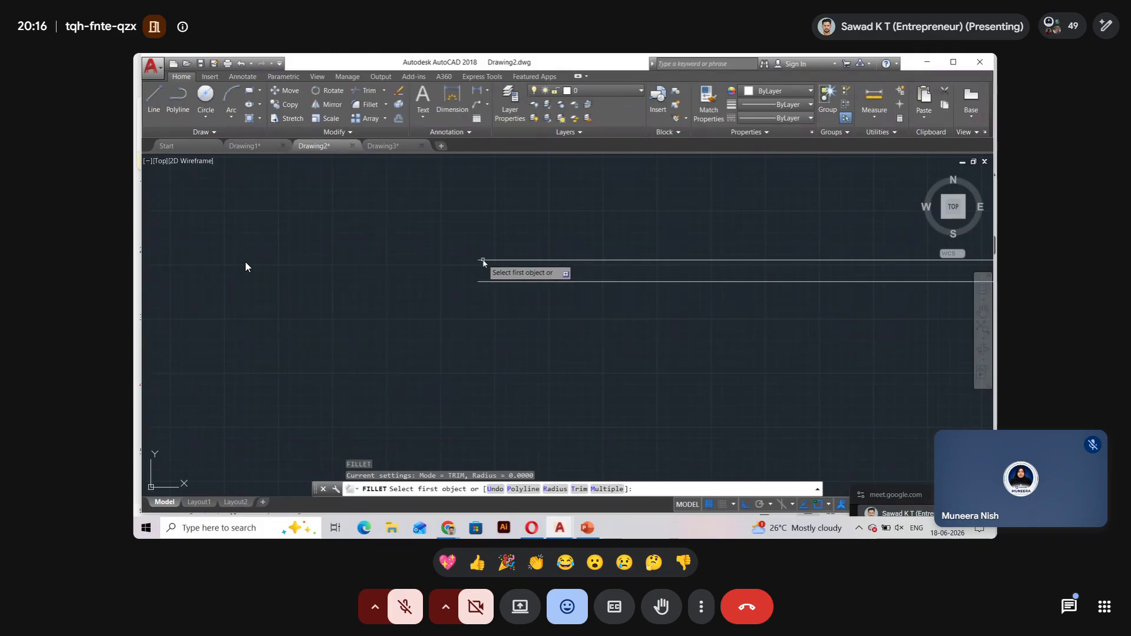
left_click(484, 261)
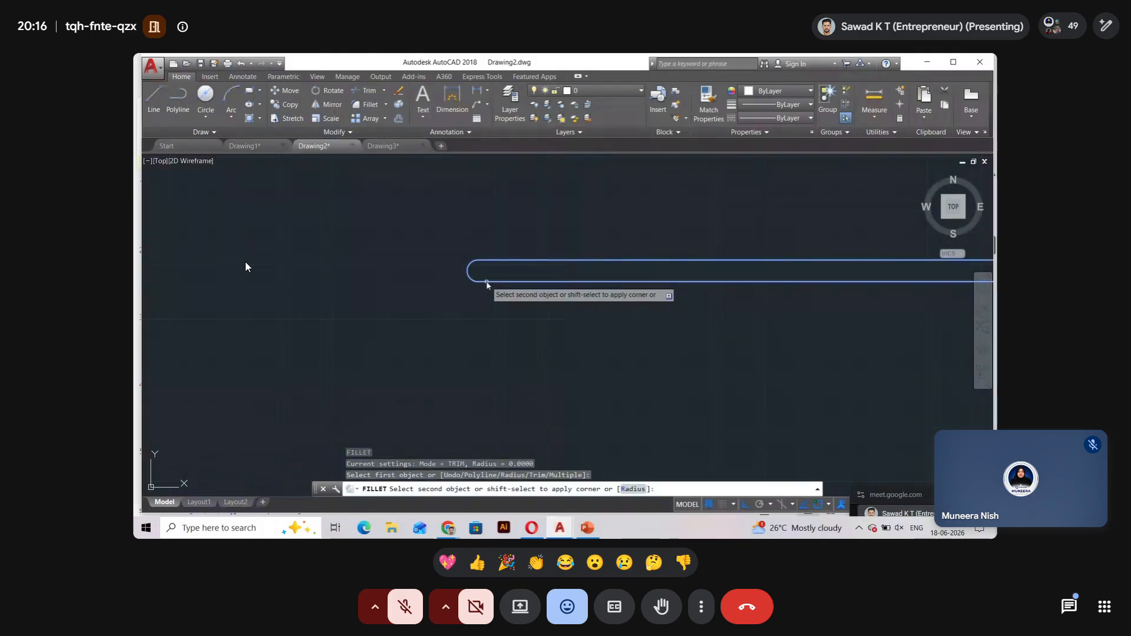
left_click(485, 282)
scroll(463, 298, "down", 5)
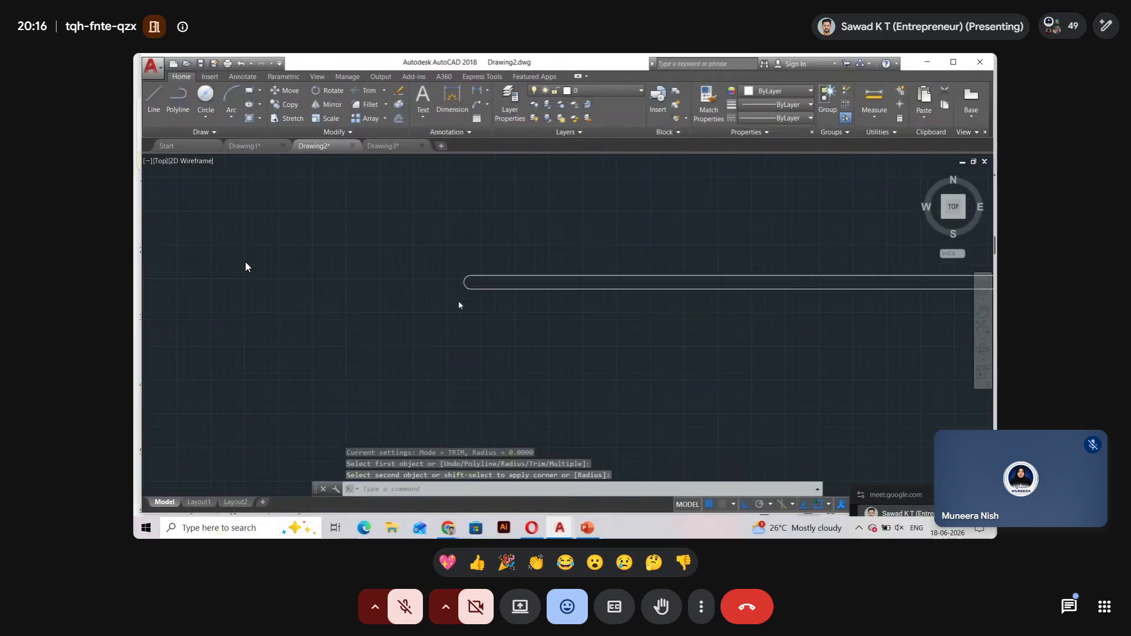
Examine the rounded end of the parallel lines up close and against the whole drawing.
scroll(461, 301, "down", 2)
scroll(467, 301, "up", 5)
scroll(468, 302, "down", 3)
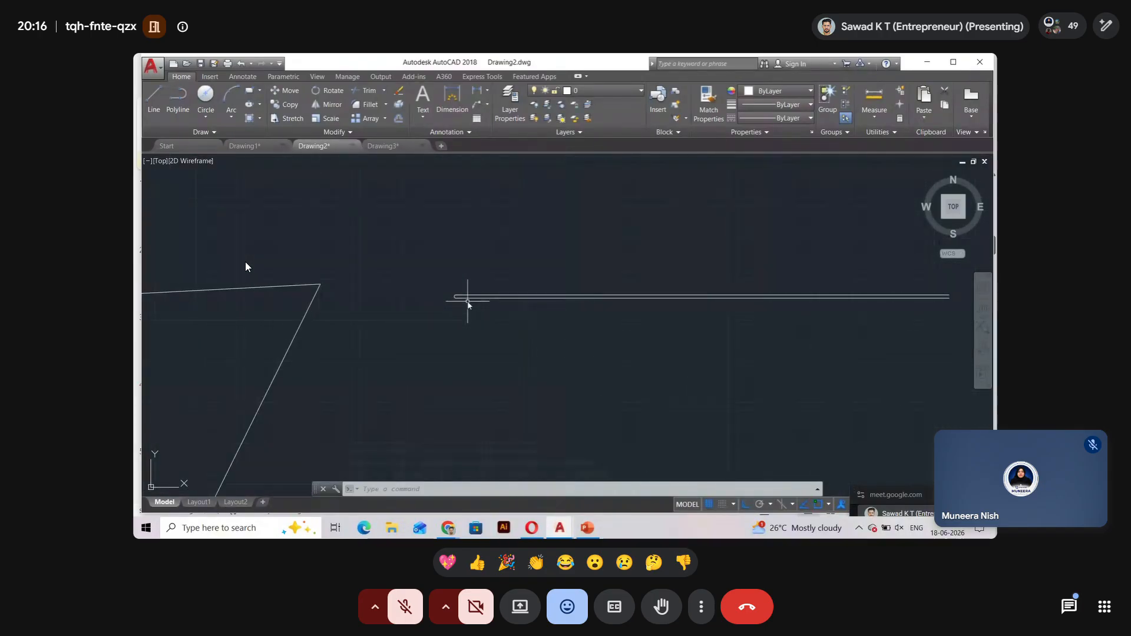
scroll(468, 302, "up", 4)
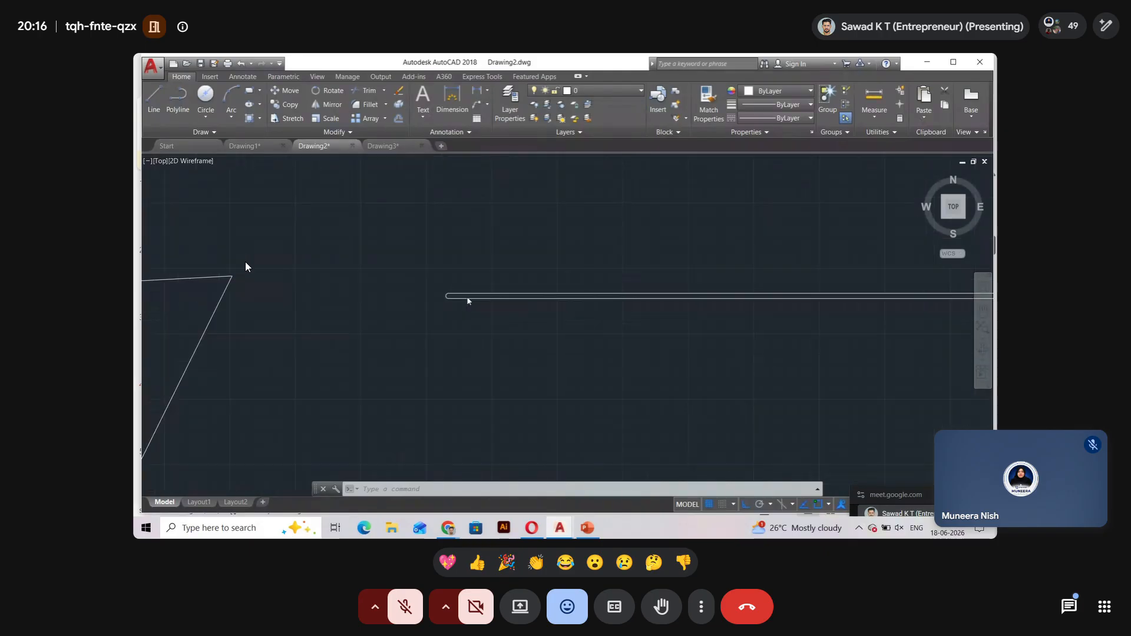
scroll(465, 298, "up", 5)
scroll(443, 316, "down", 8)
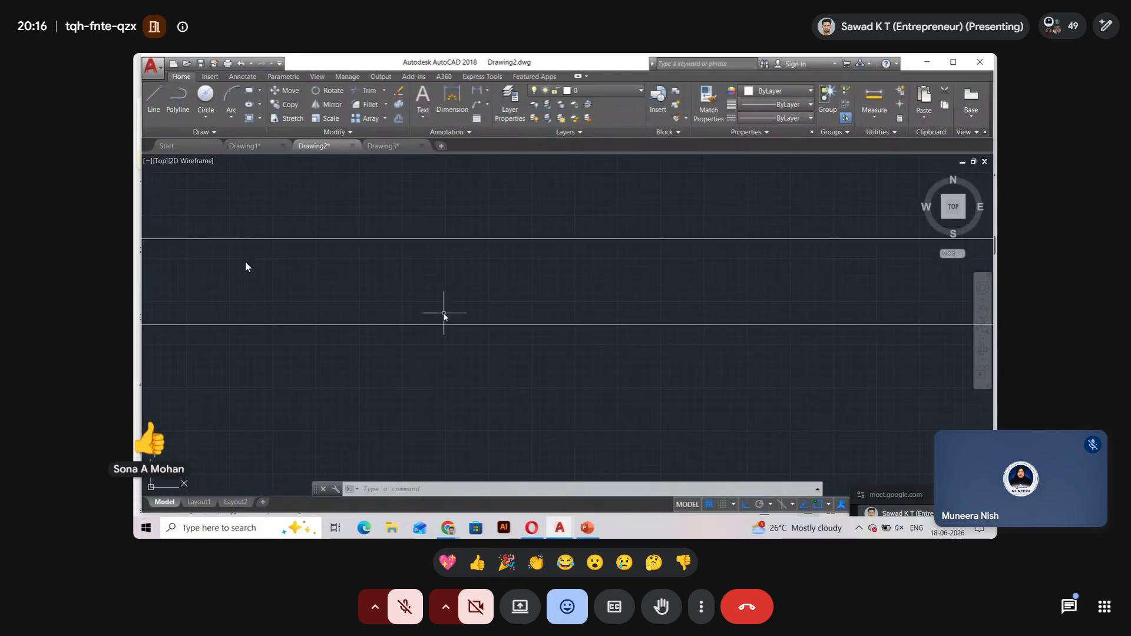
scroll(445, 314, "down", 2)
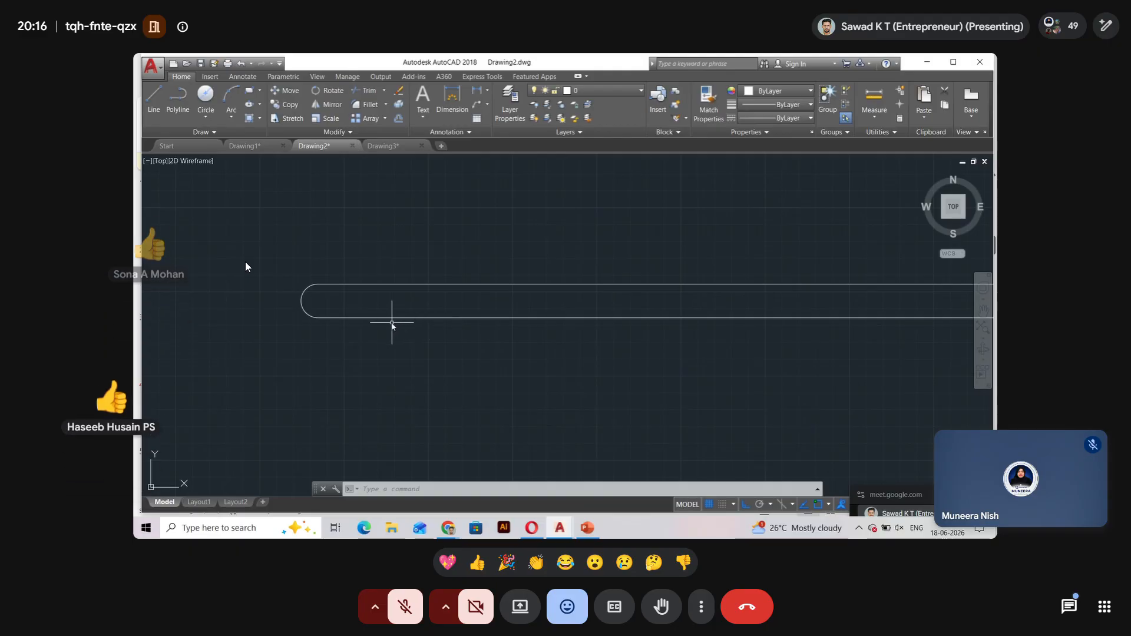
scroll(466, 371, "down", 3)
scroll(466, 371, "down", 6)
scroll(453, 399, "down", 4)
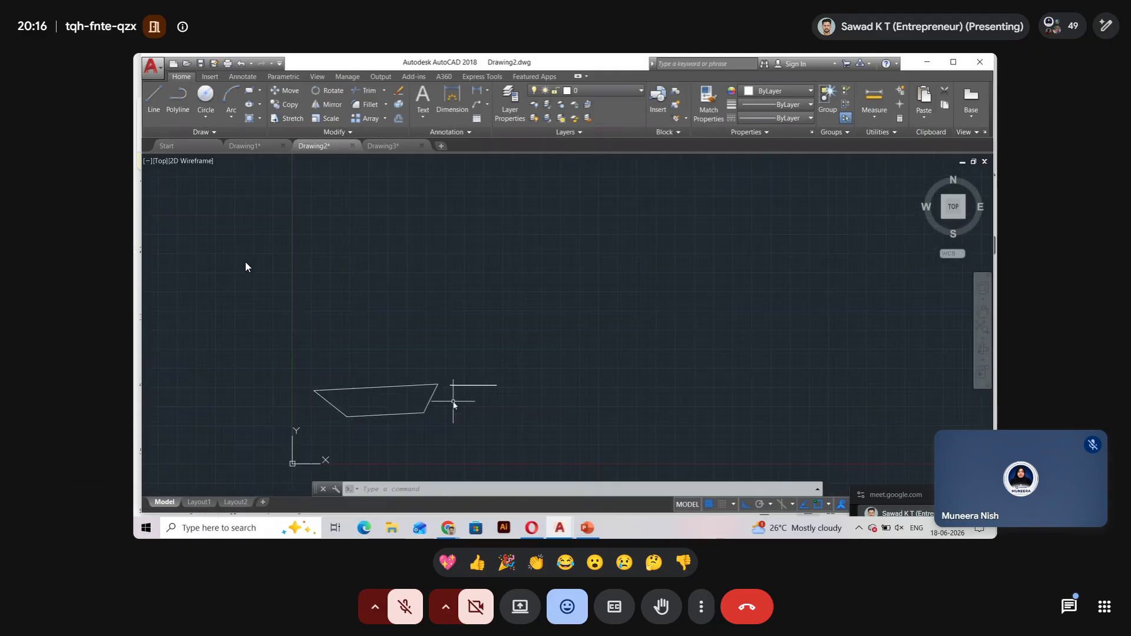
scroll(454, 402, "up", 2)
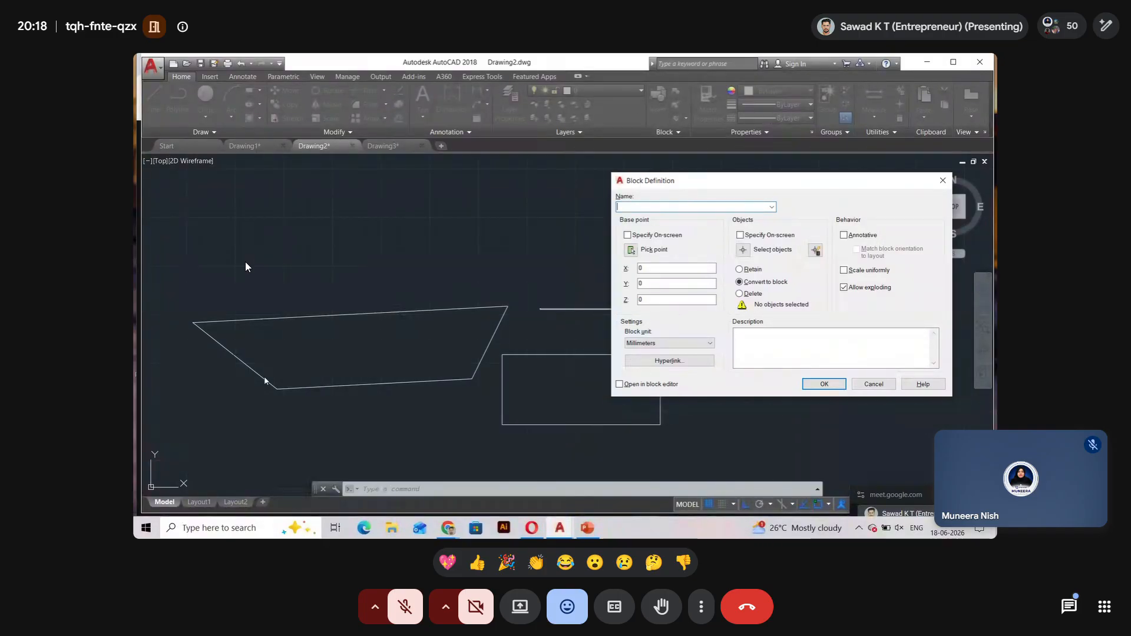
Define a block named window from all the drawn objects, with its base point at the quadrilateral's upper-right corner.
type("window")
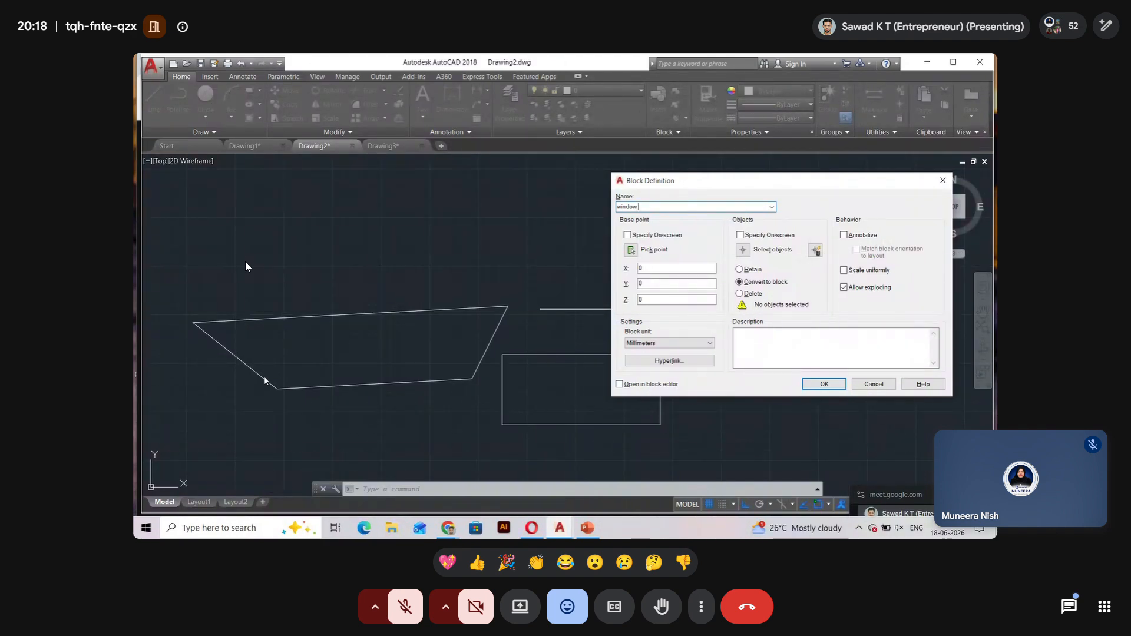
left_click(630, 250)
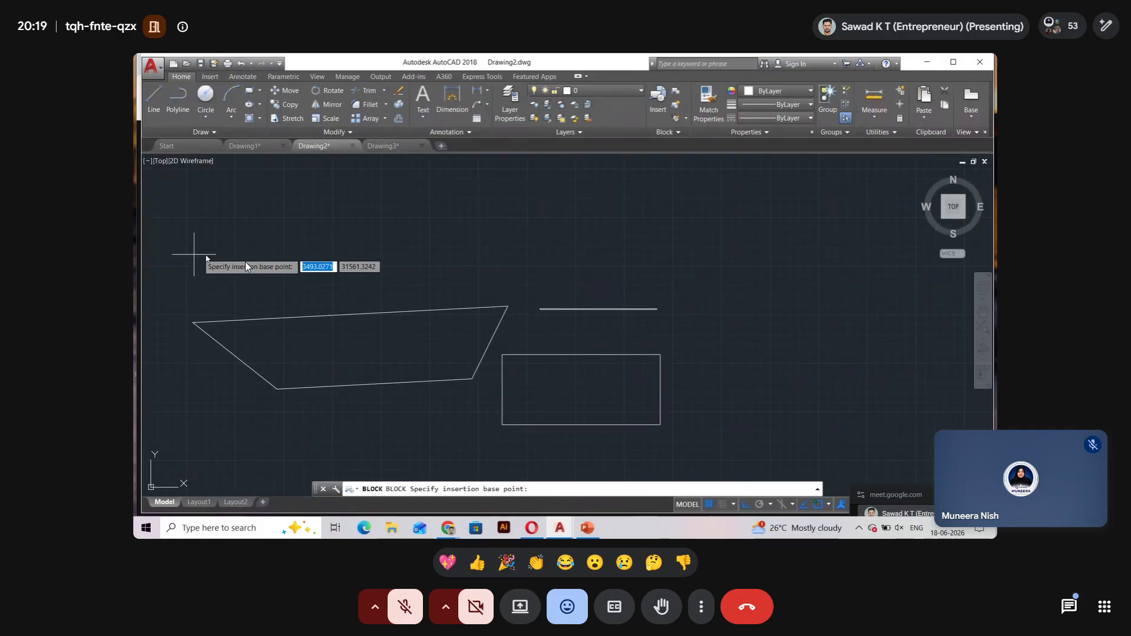
left_click(508, 306)
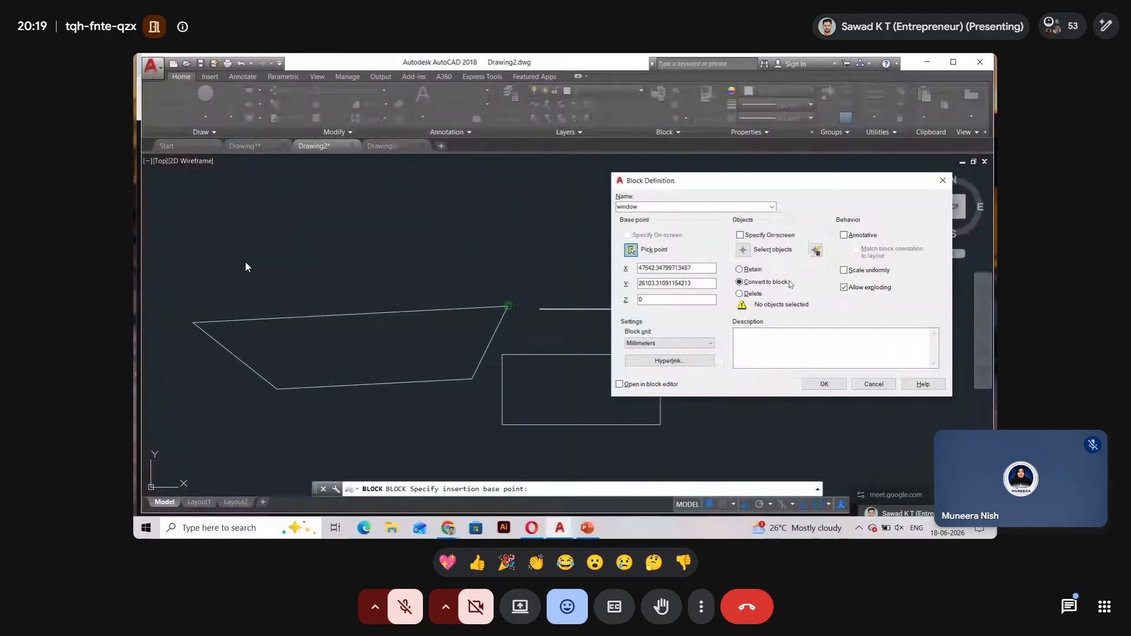
left_click(743, 250)
scroll(404, 253, "down", 2)
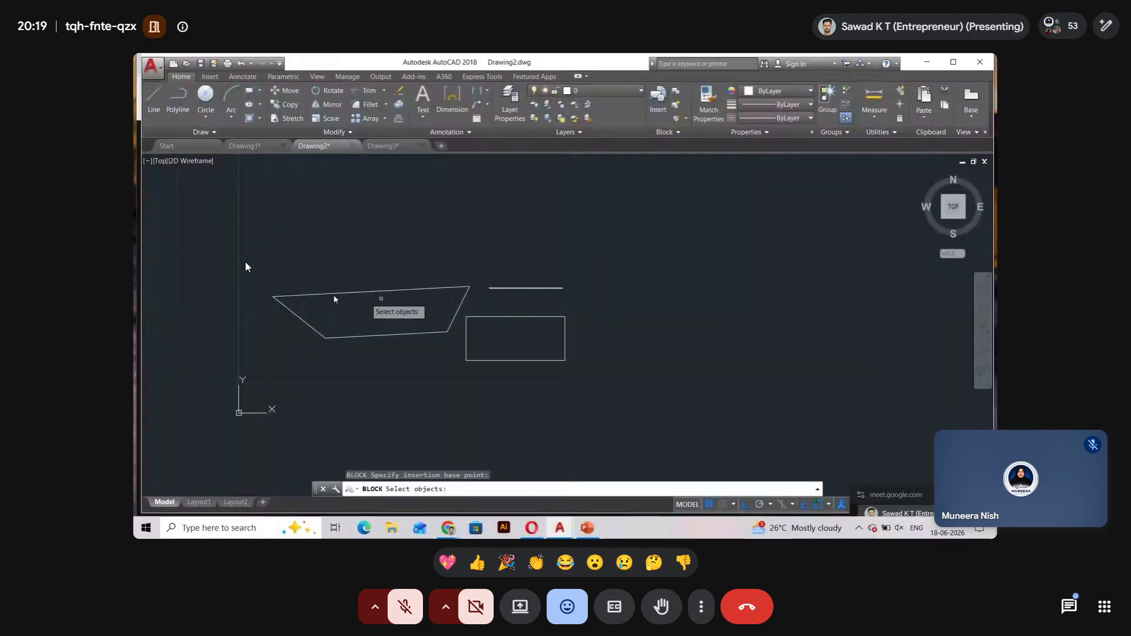
left_click(260, 274)
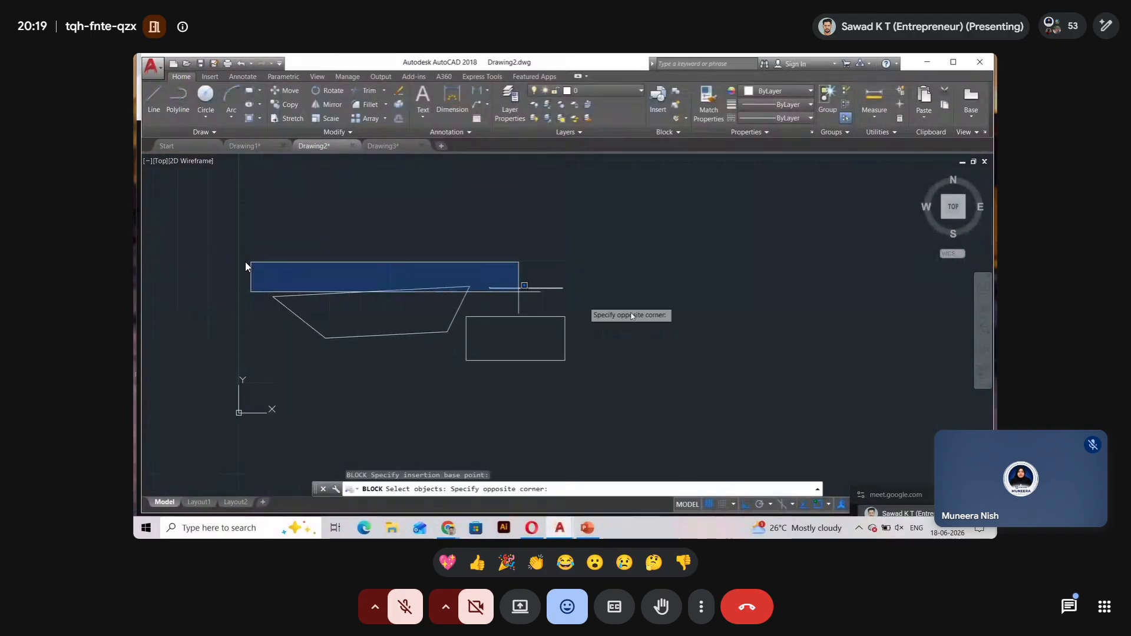
left_click(700, 389)
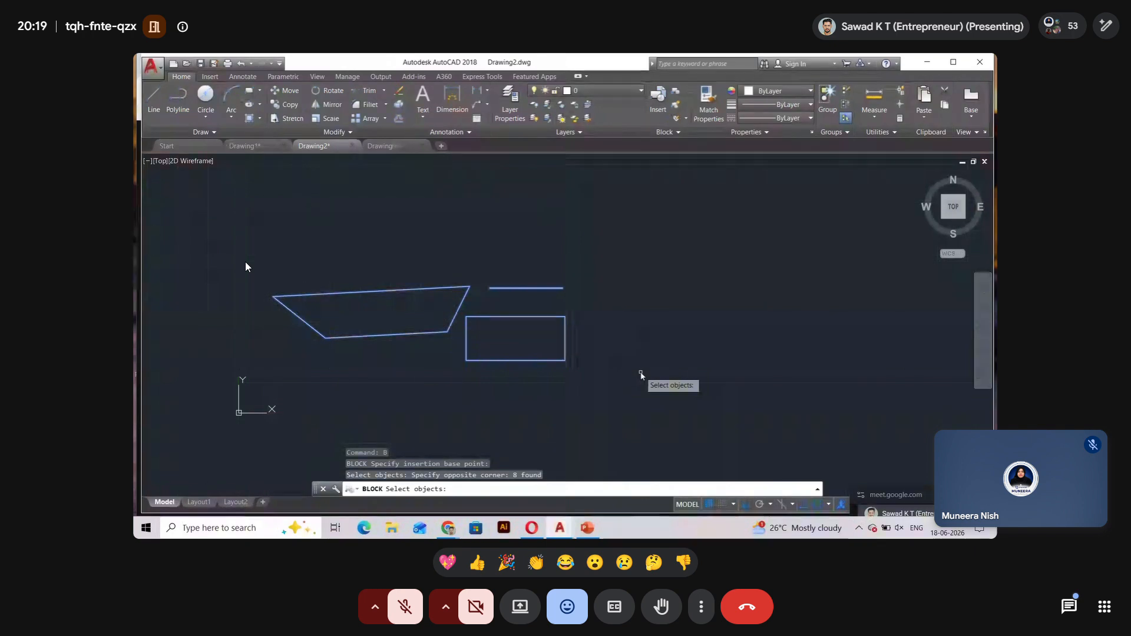
key("Return")
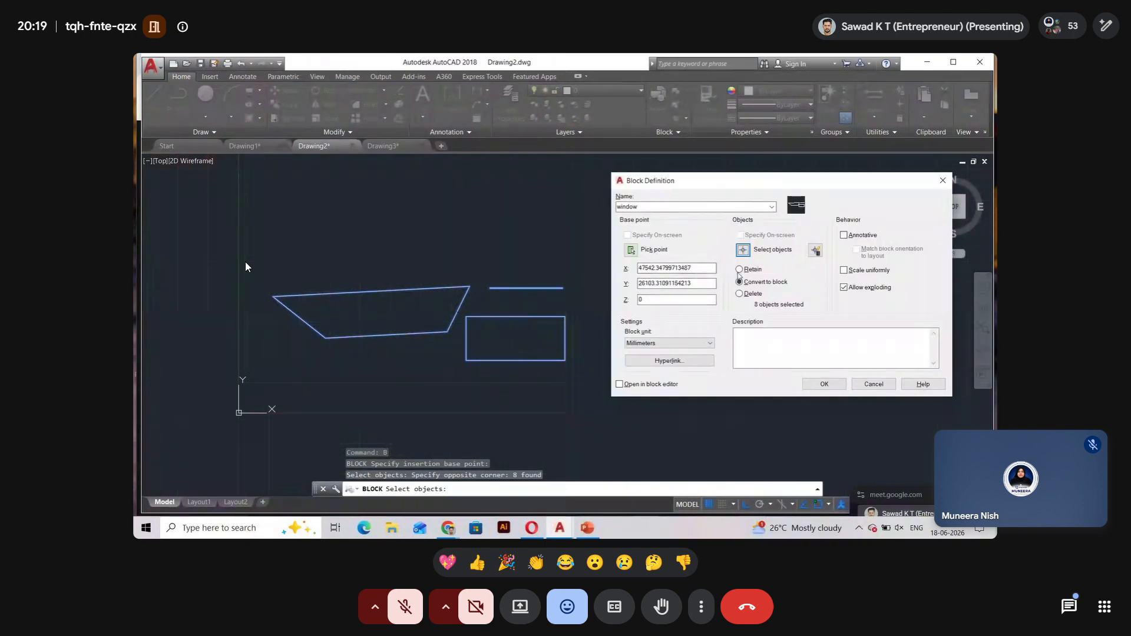
left_click(824, 384)
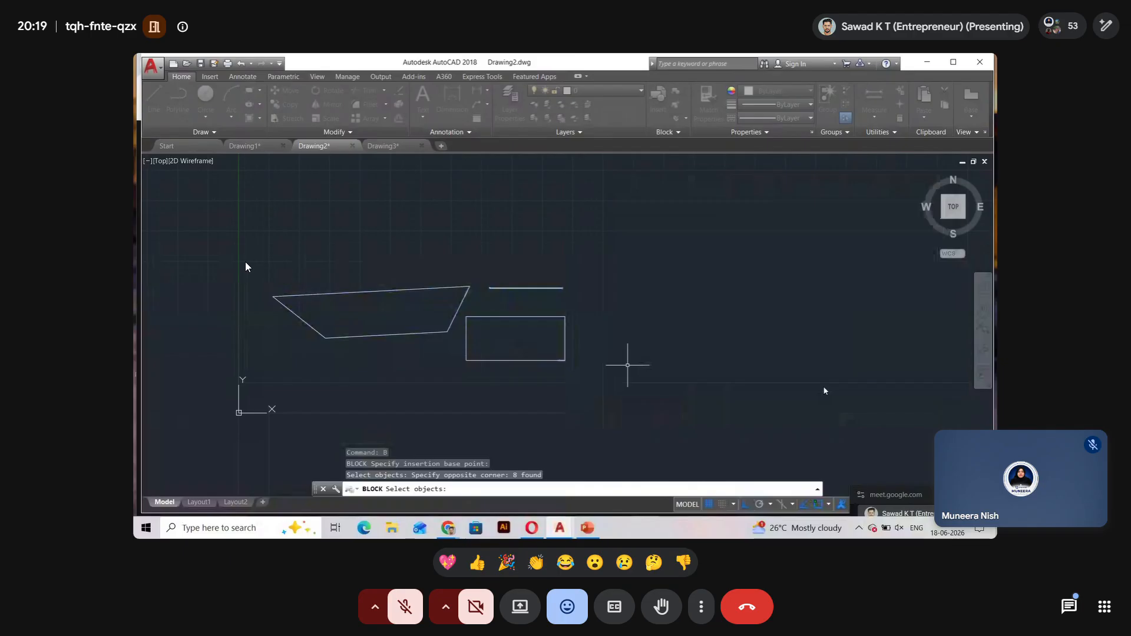
Move the window block horizontally to the right by its base point grip.
left_click(369, 337)
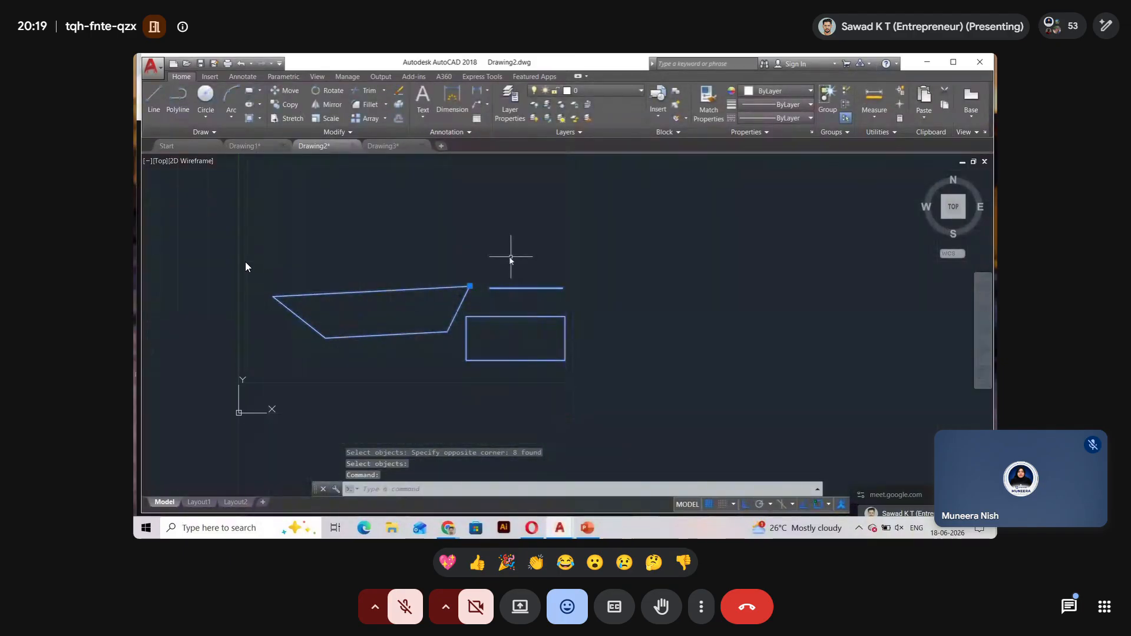
left_click(469, 286)
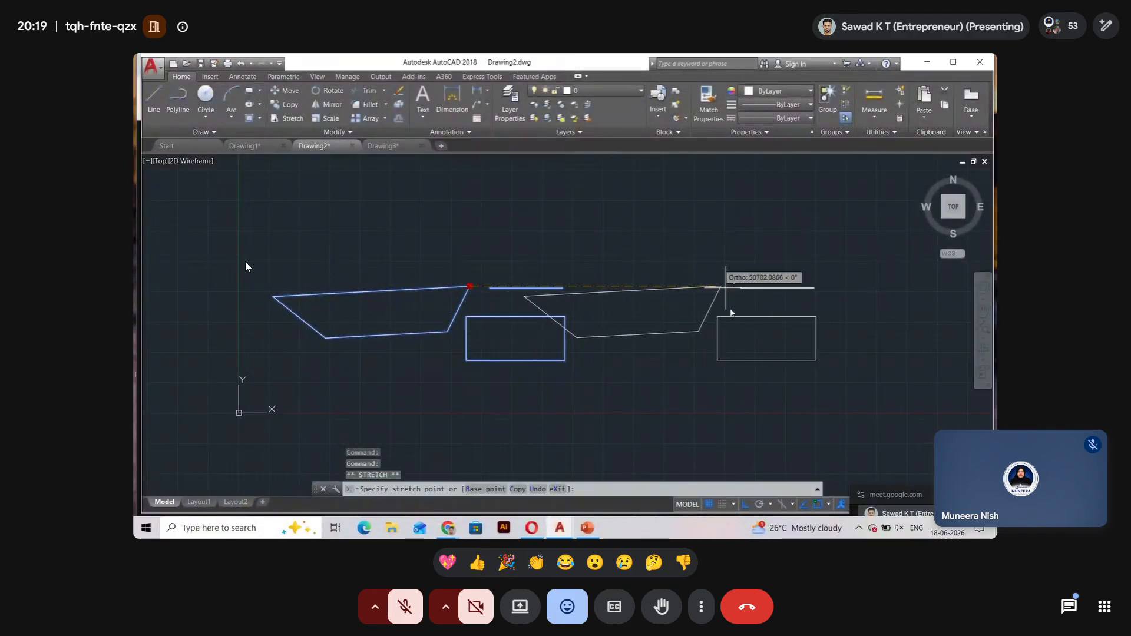
left_click(750, 361)
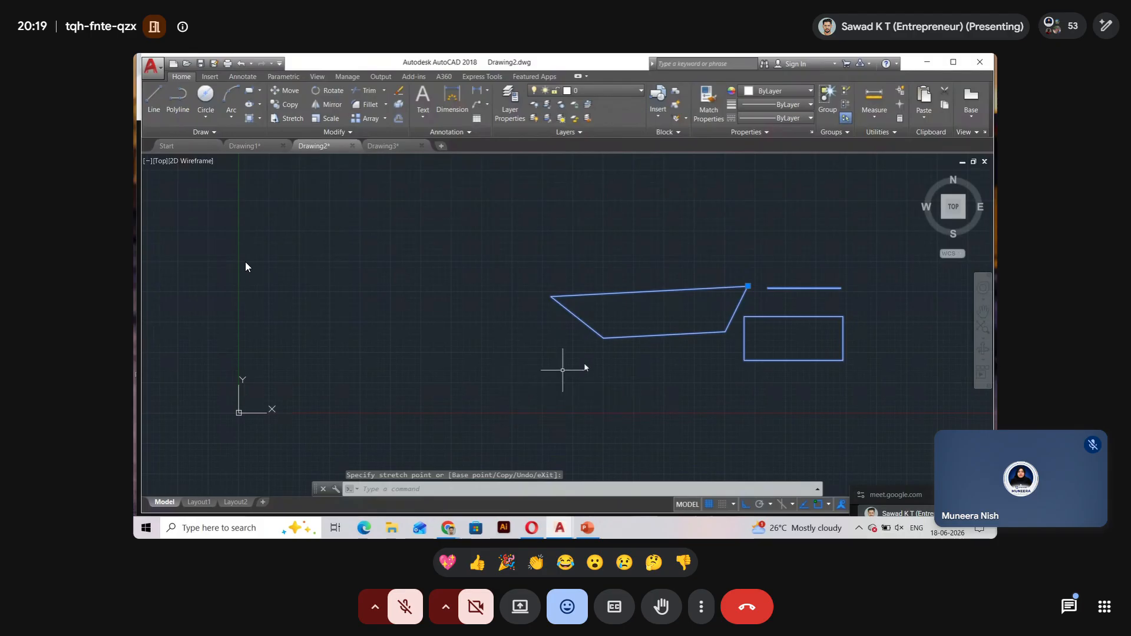
Open the window block's definition in the Block Editor.
left_click(610, 338)
double_click(610, 340)
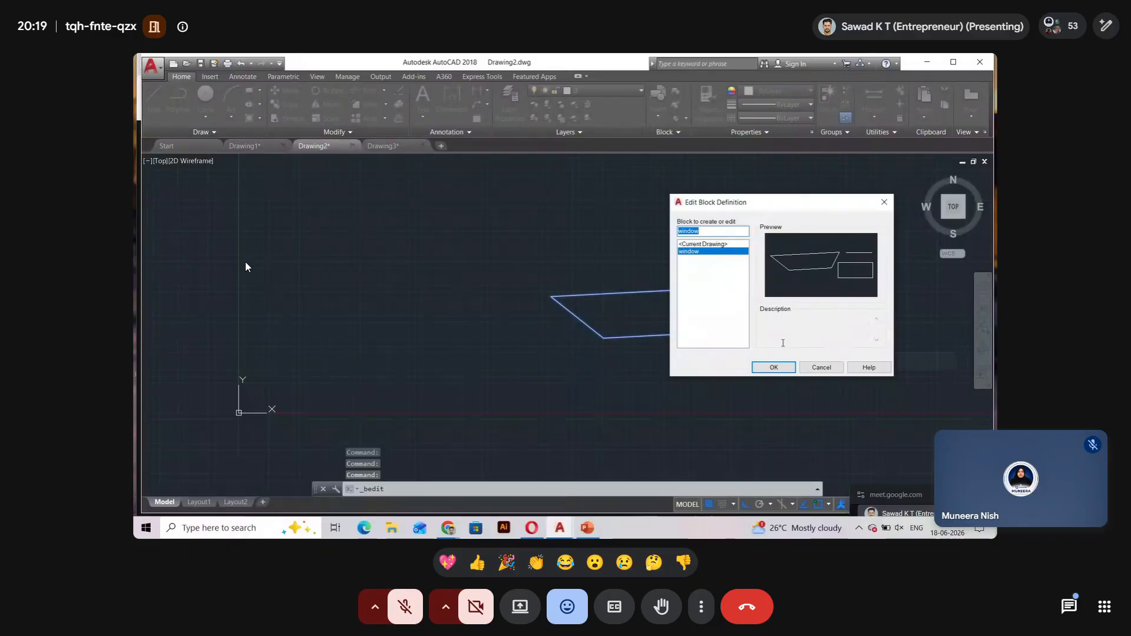
left_click(774, 367)
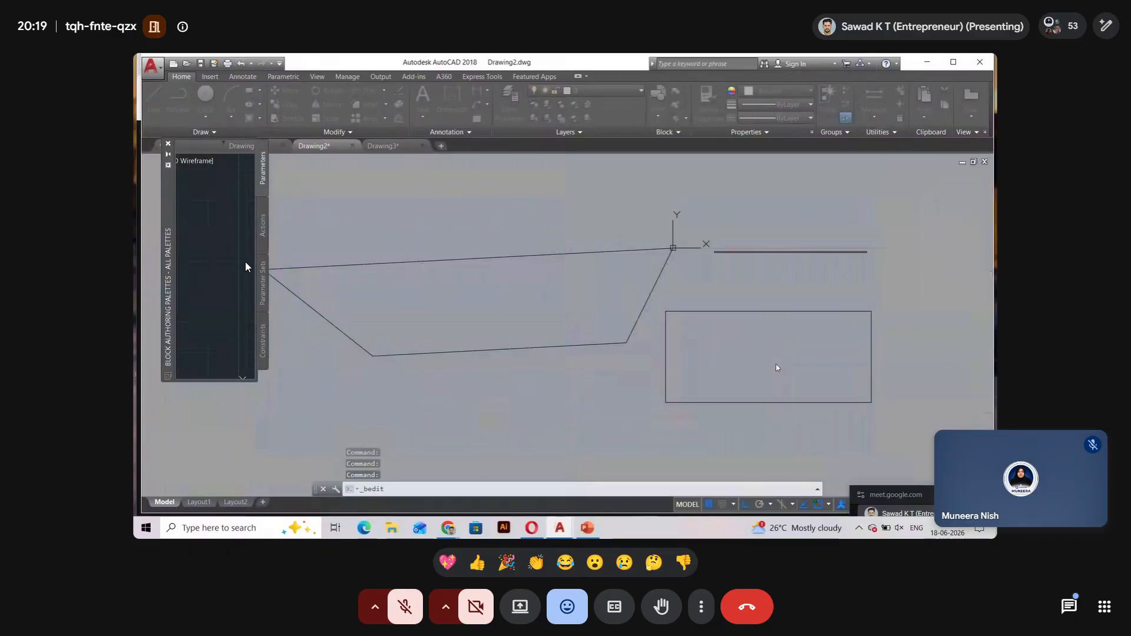
Delete the quadrilateral's lower line from the window block's definition.
left_click(443, 353)
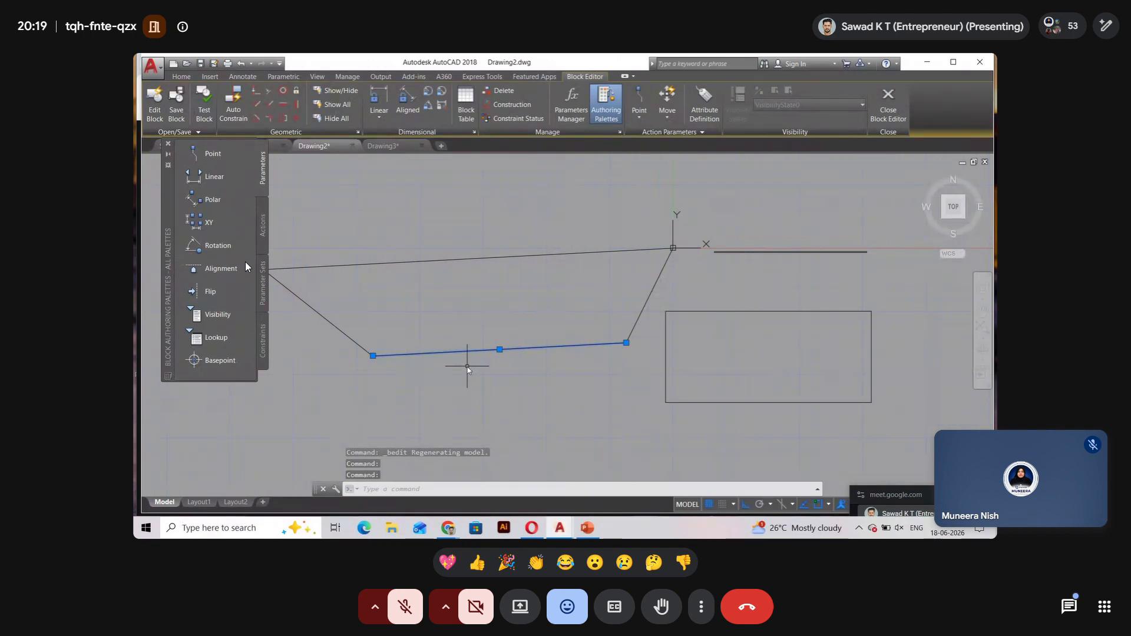
key("Delete")
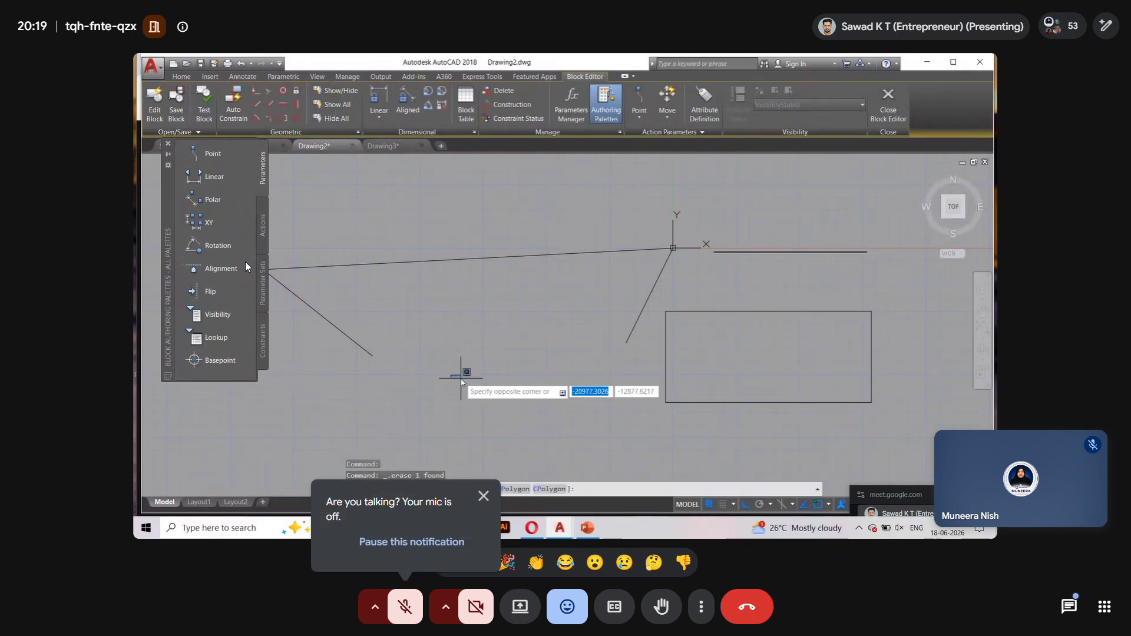
left_click(462, 380)
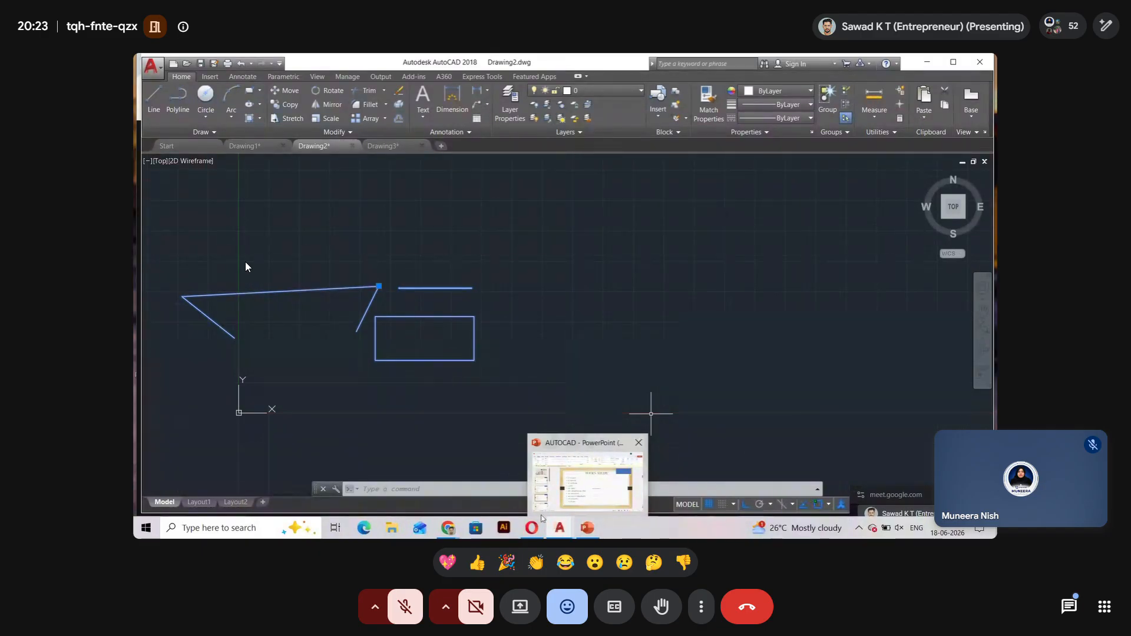
Switch to the PowerPoint slide Tools Study to check the tool shortcuts, and return to AutoCAD.
mouse_move(531, 527)
mouse_move(598, 530)
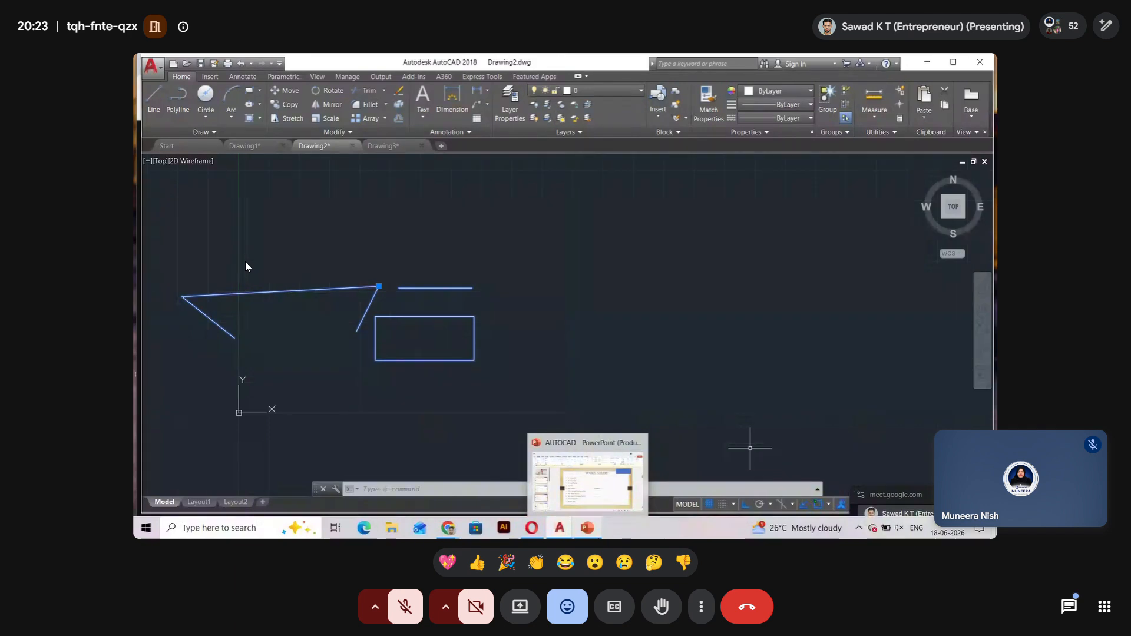
left_click(589, 529)
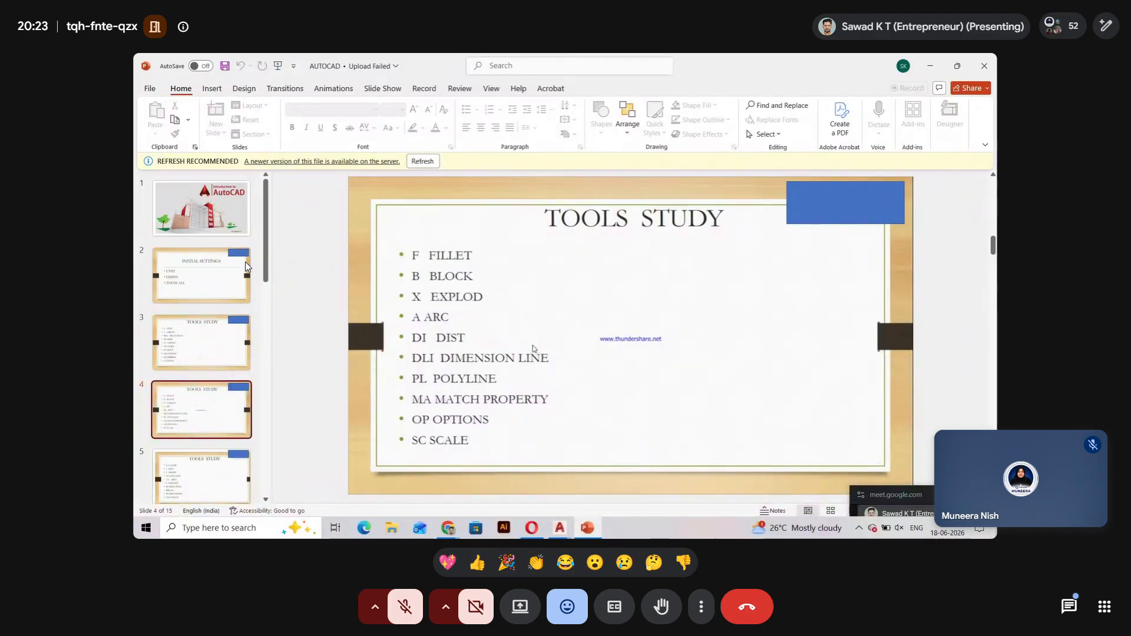
left_click(587, 528)
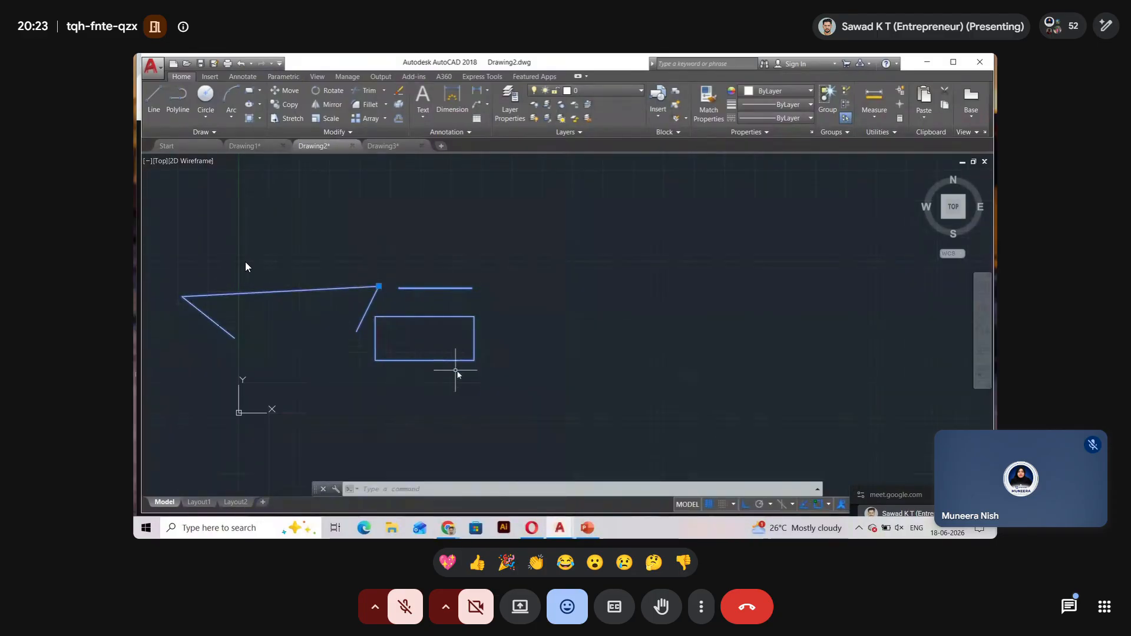
Try exploding the window block, selecting its rectangle and long upper line individually, and undo the explosion.
type("x")
key("Return")
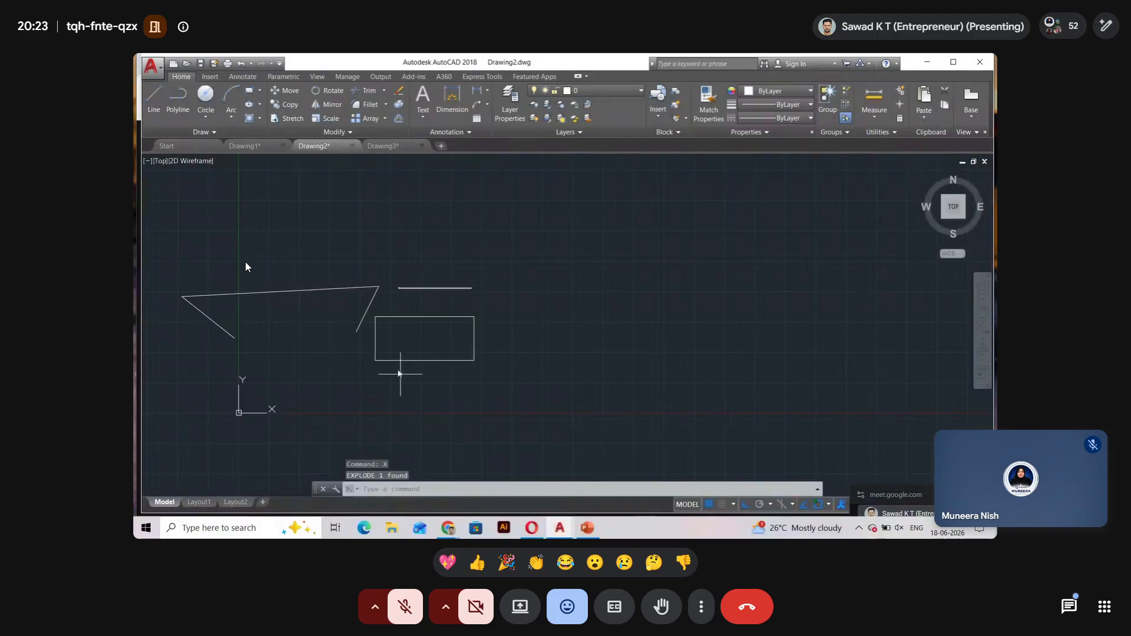
left_click(397, 360)
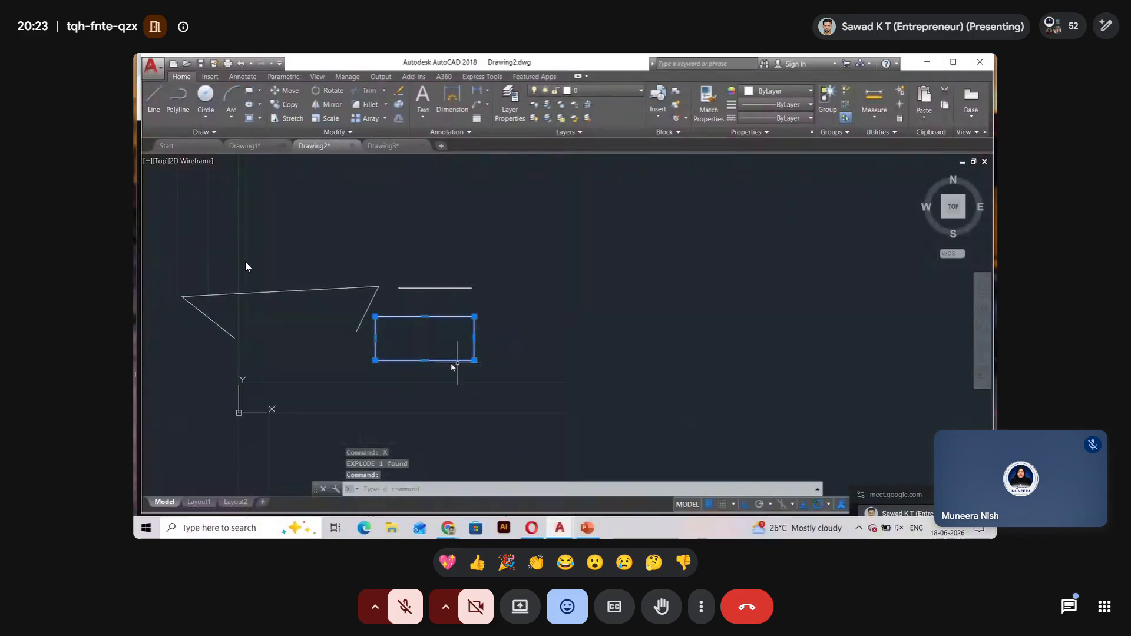
left_click(292, 297)
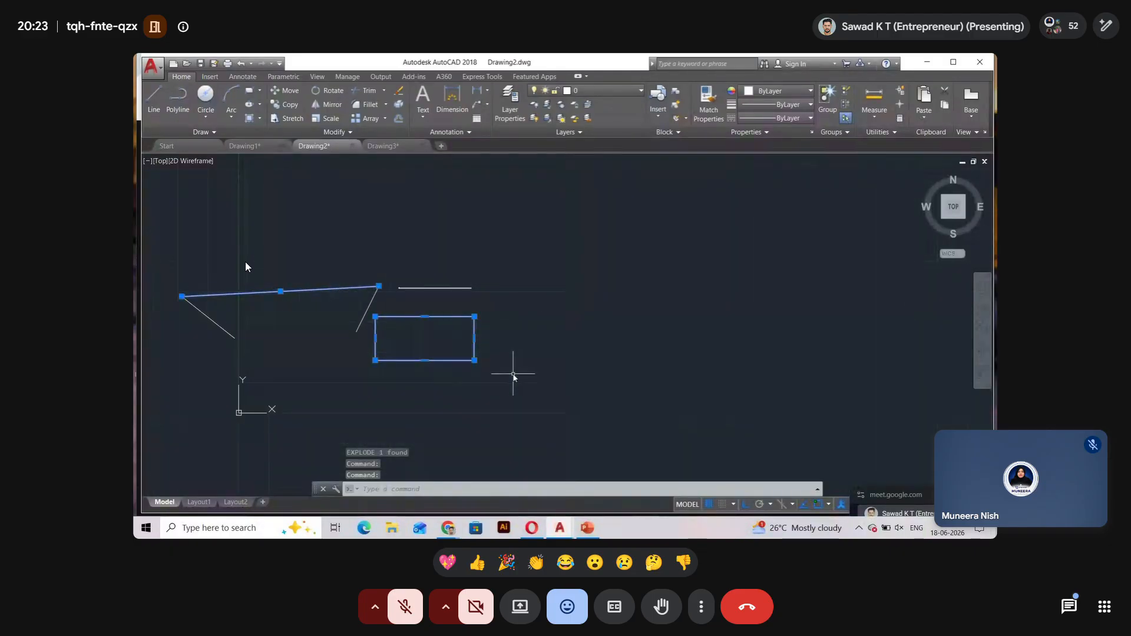
key("Escape")
left_click(427, 360)
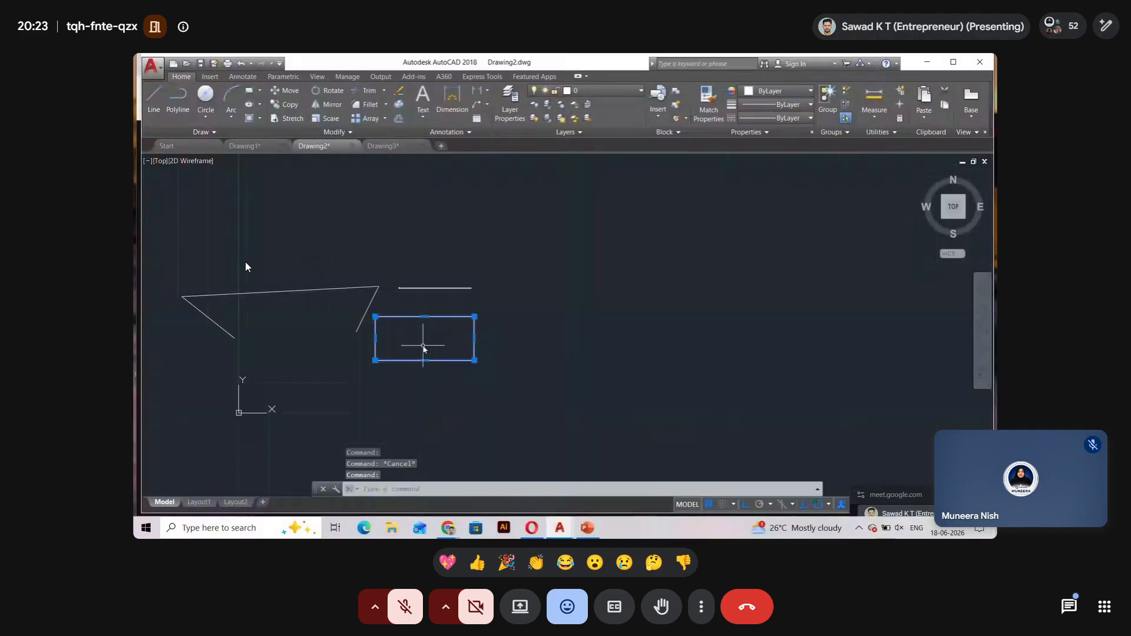
key("ctrl+z")
Explode the window block into separate objects and test-select the rectangle and the long upper line.
left_click(377, 360)
left_click(378, 365)
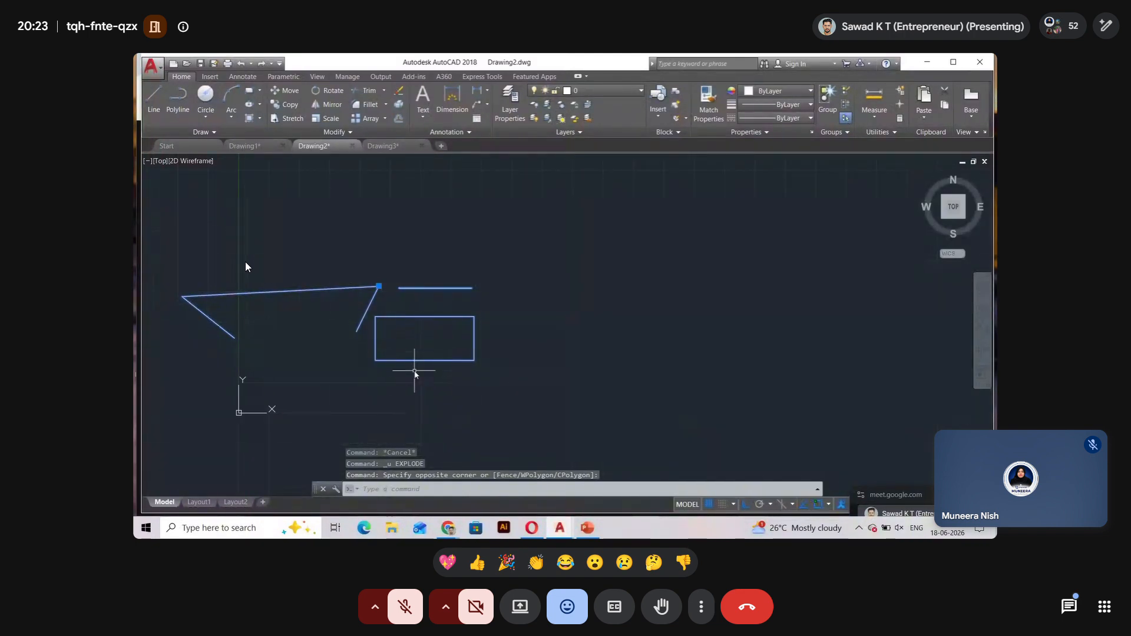
type("x")
key("Return")
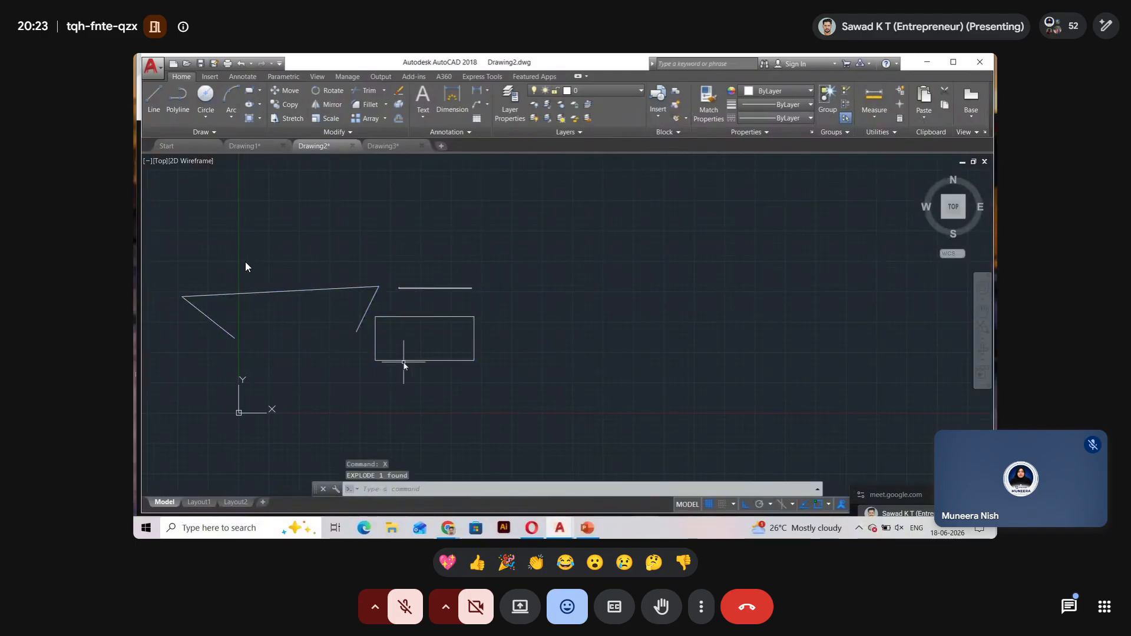
left_click(403, 361)
left_click(351, 287)
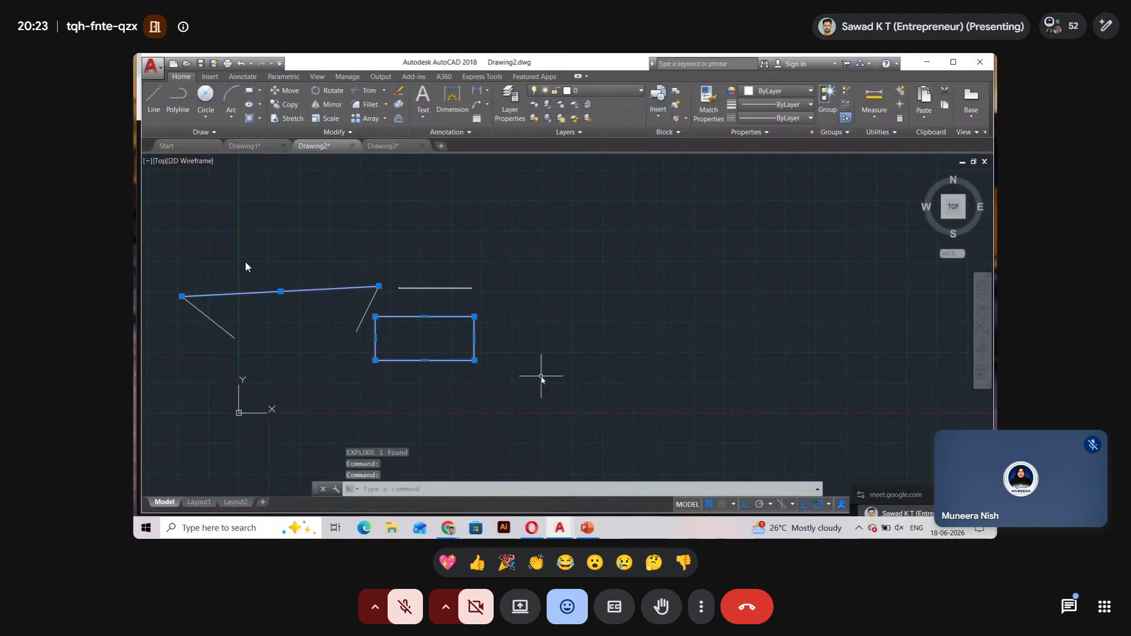
key("Escape")
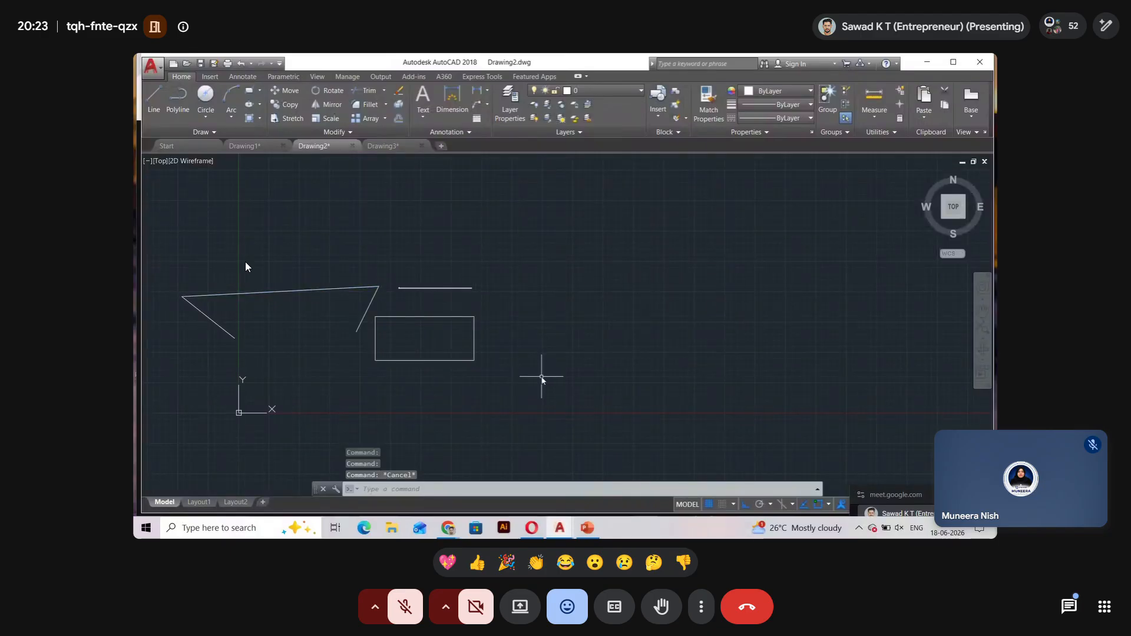
Explode the rectangle into separate lines and select its lower, right and upper edges individually.
left_click(417, 361)
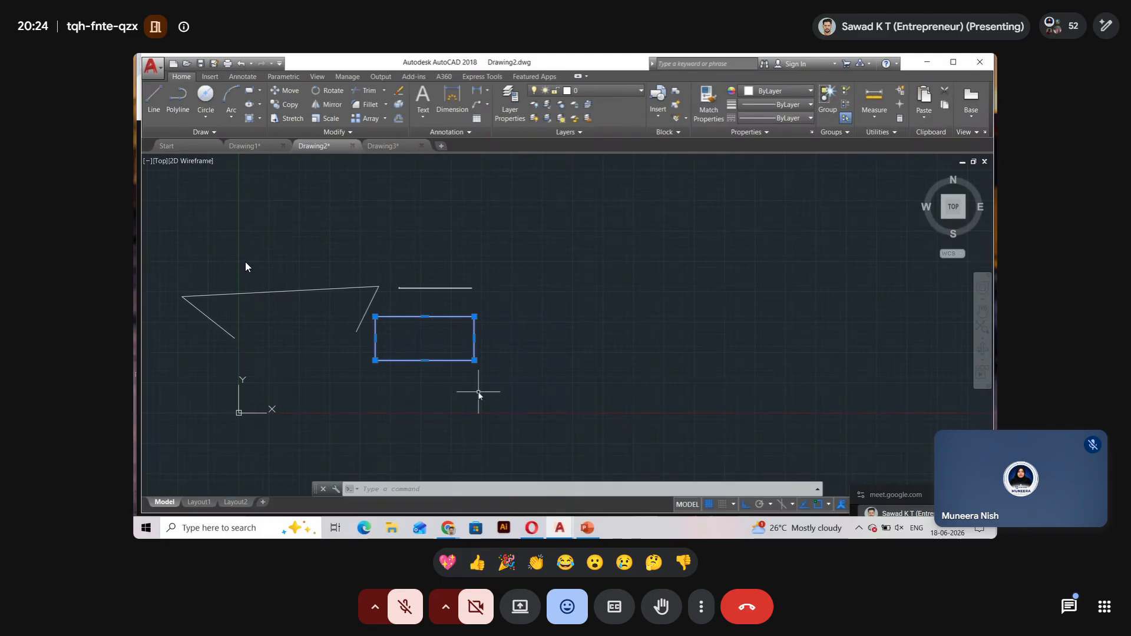
type("x")
key("Return")
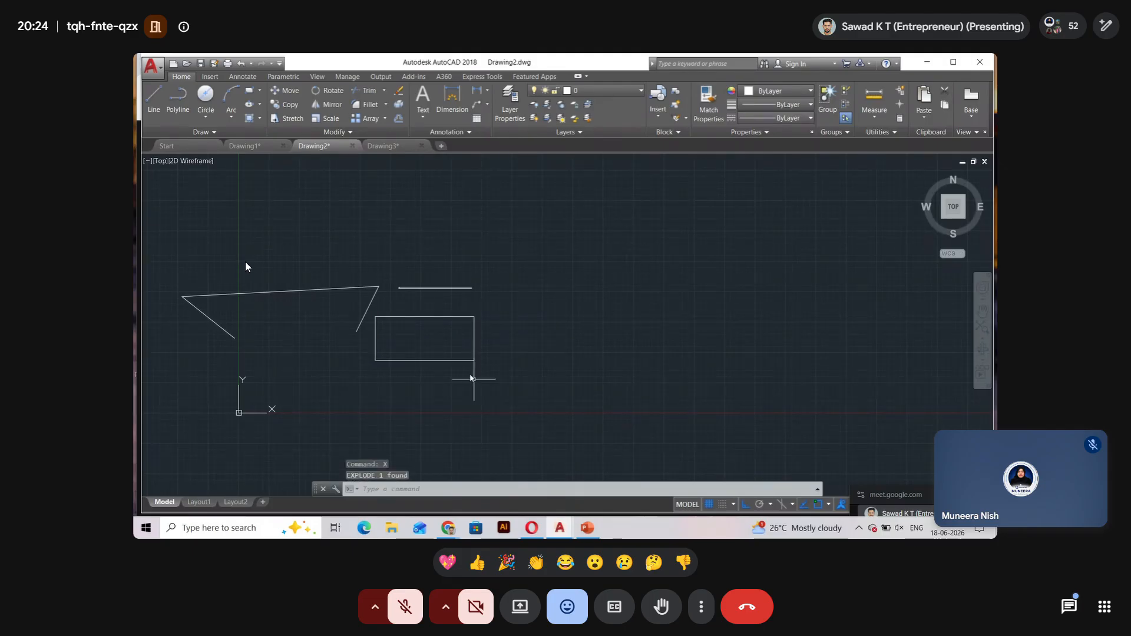
left_click(460, 360)
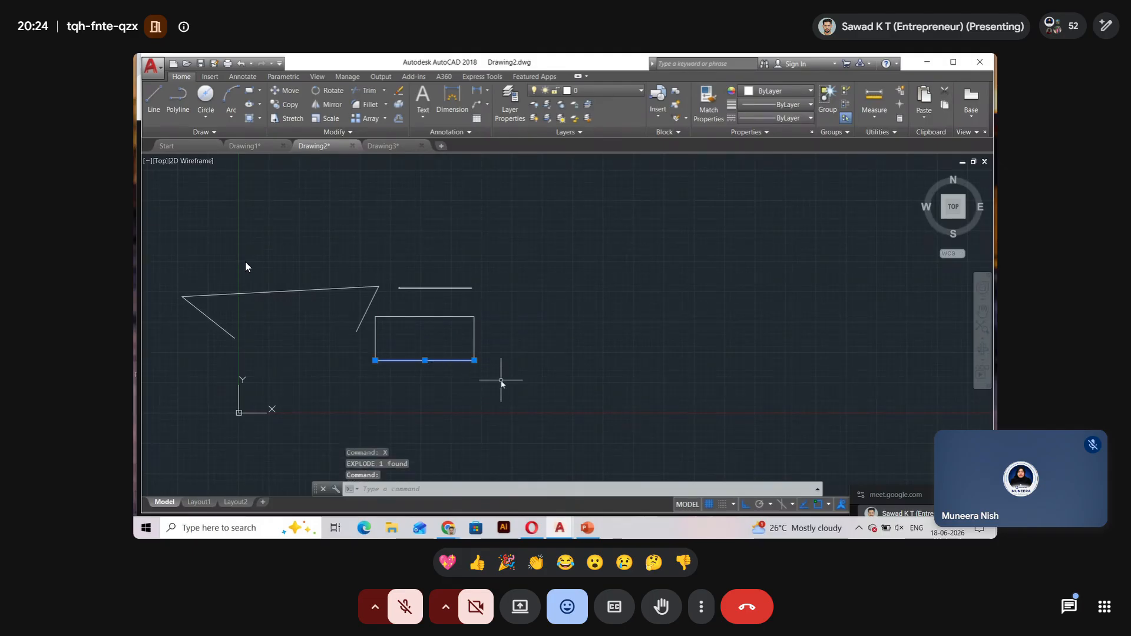
left_click(474, 333)
left_click(424, 317)
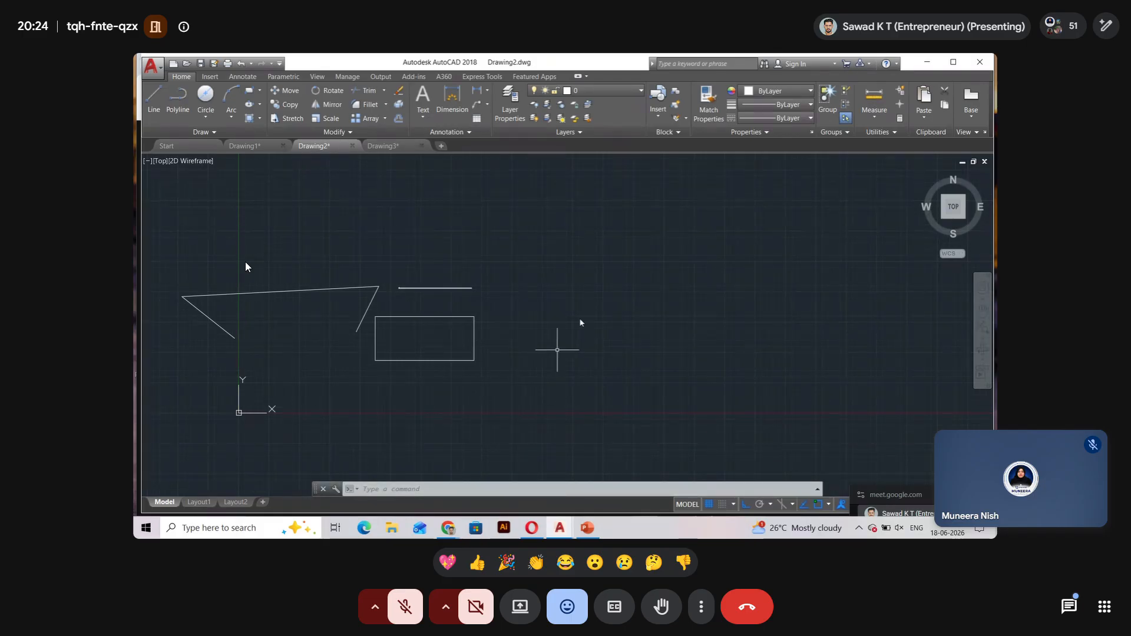
Demonstrate window selection by enclosing an empty area and all the drawn objects from left to right.
left_click(499, 253)
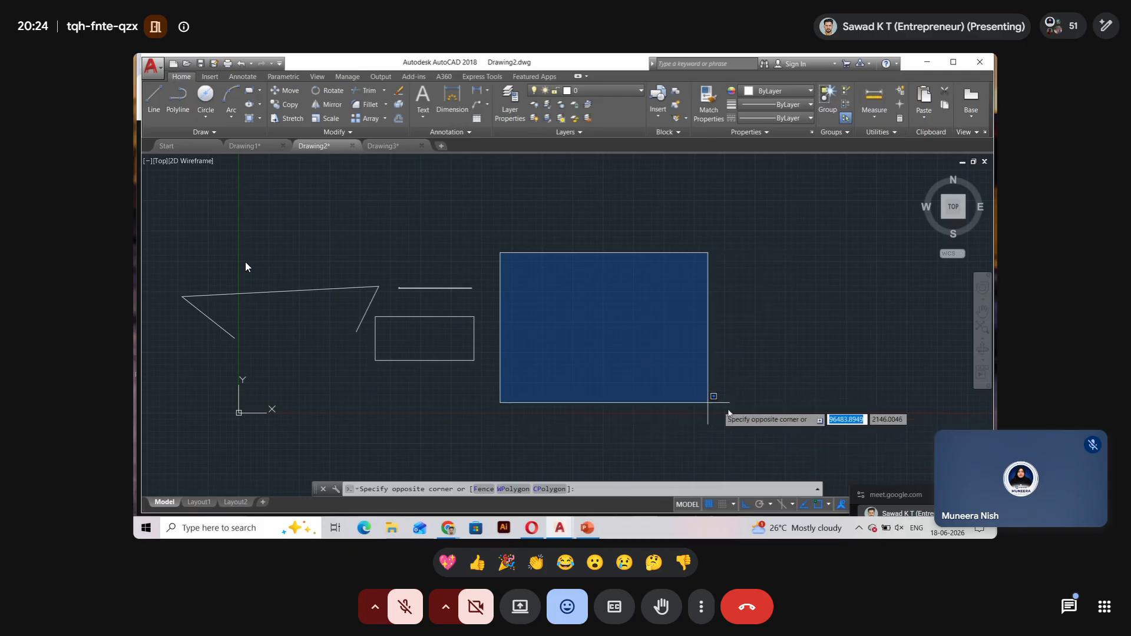
left_click(831, 435)
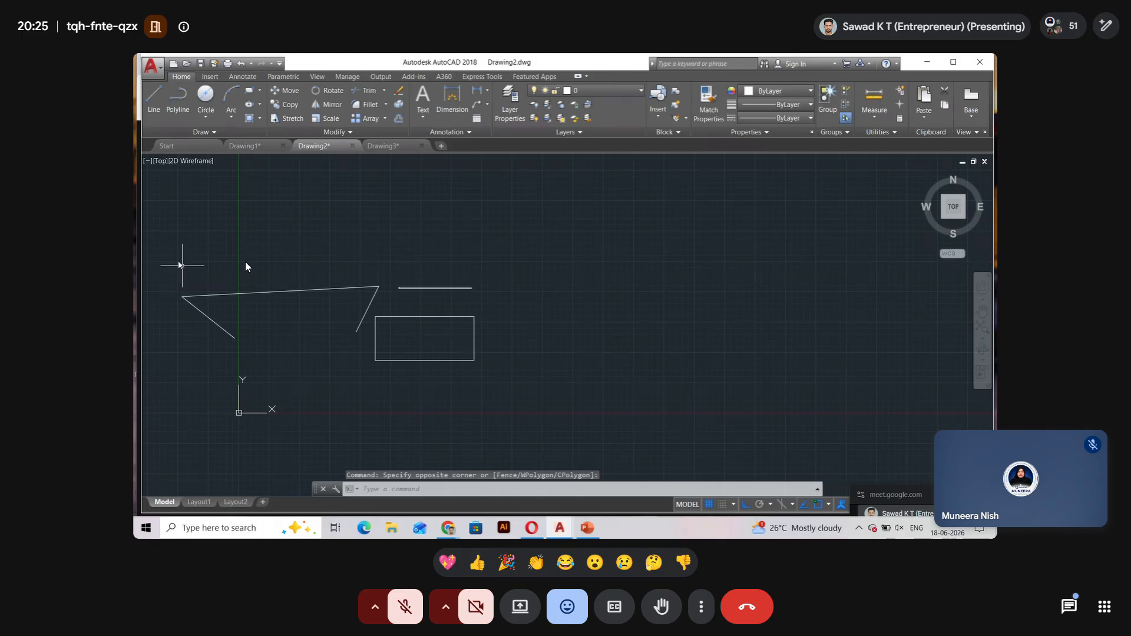
left_click(166, 257)
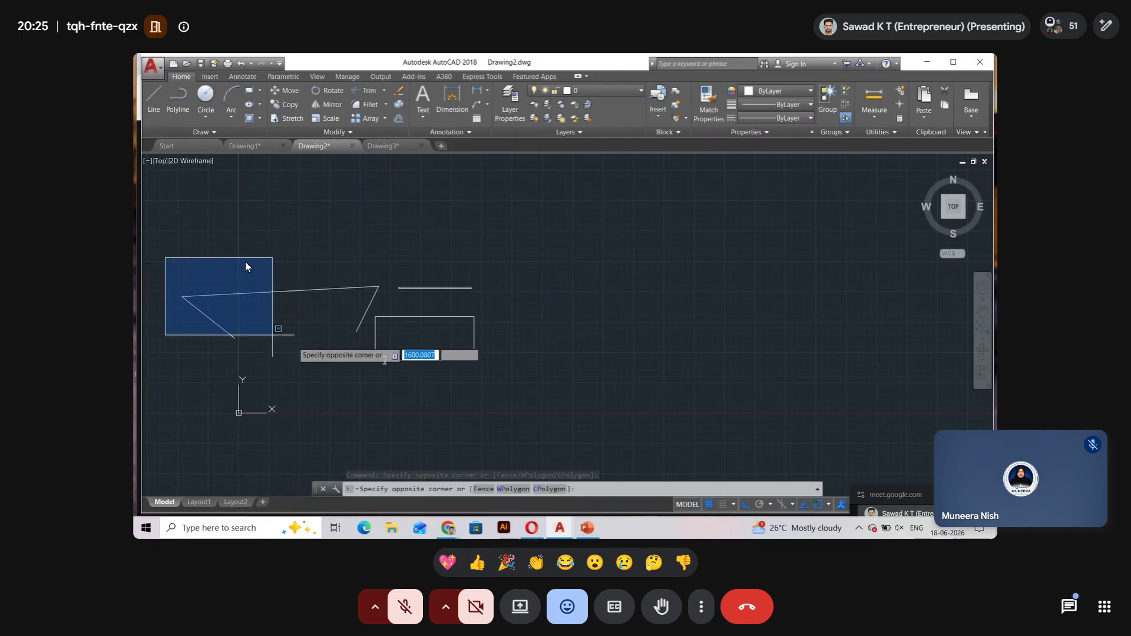
left_click(531, 374)
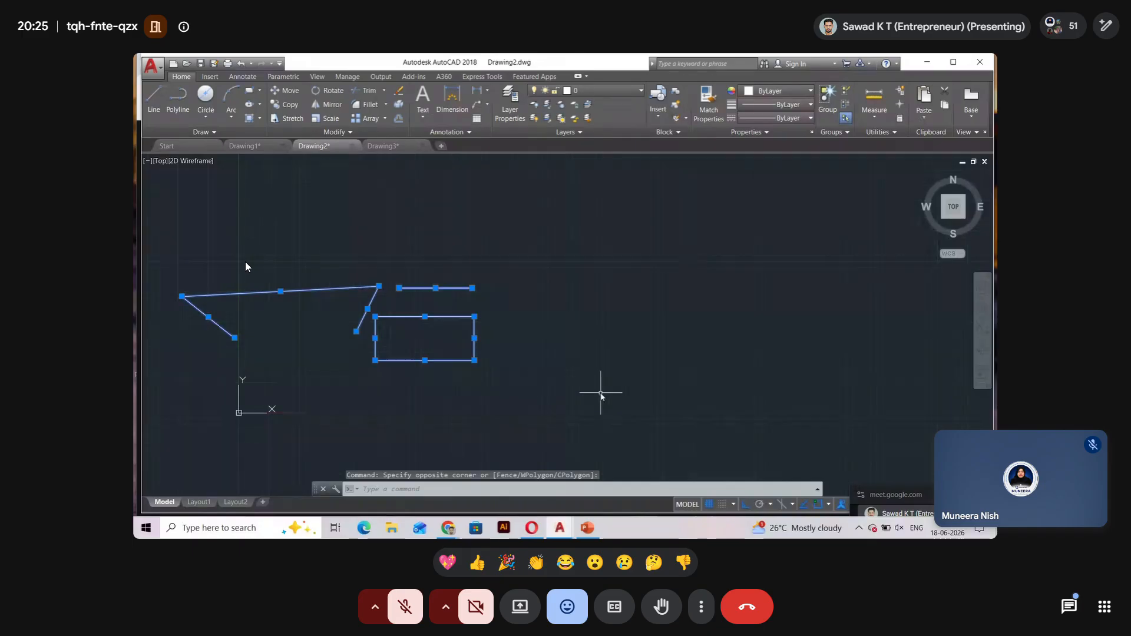
left_click(490, 218)
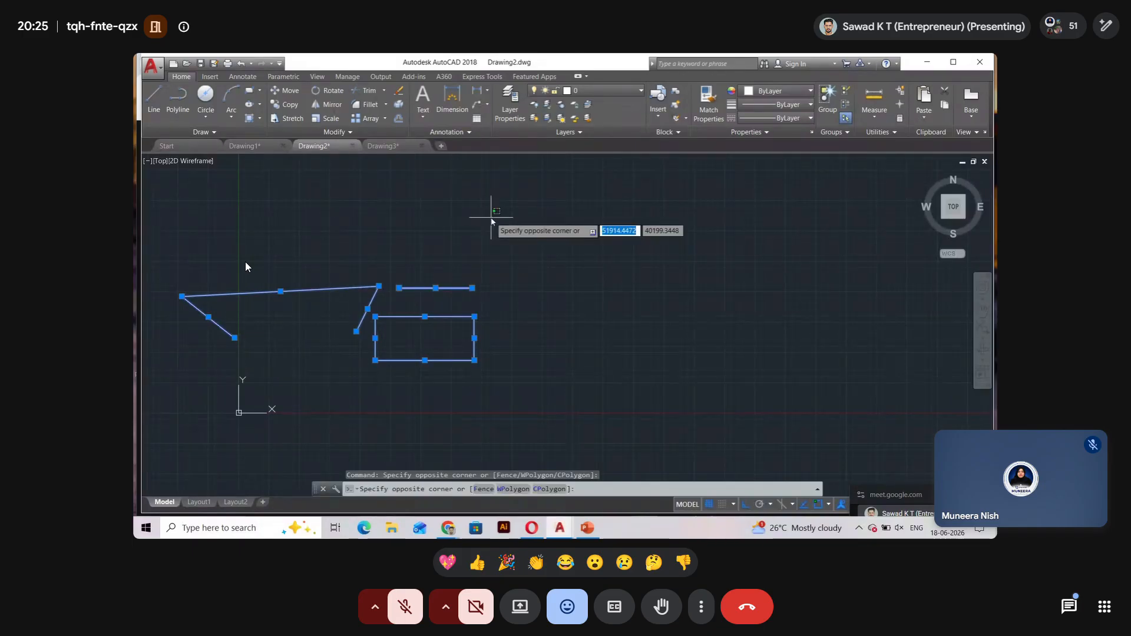
left_click(776, 403)
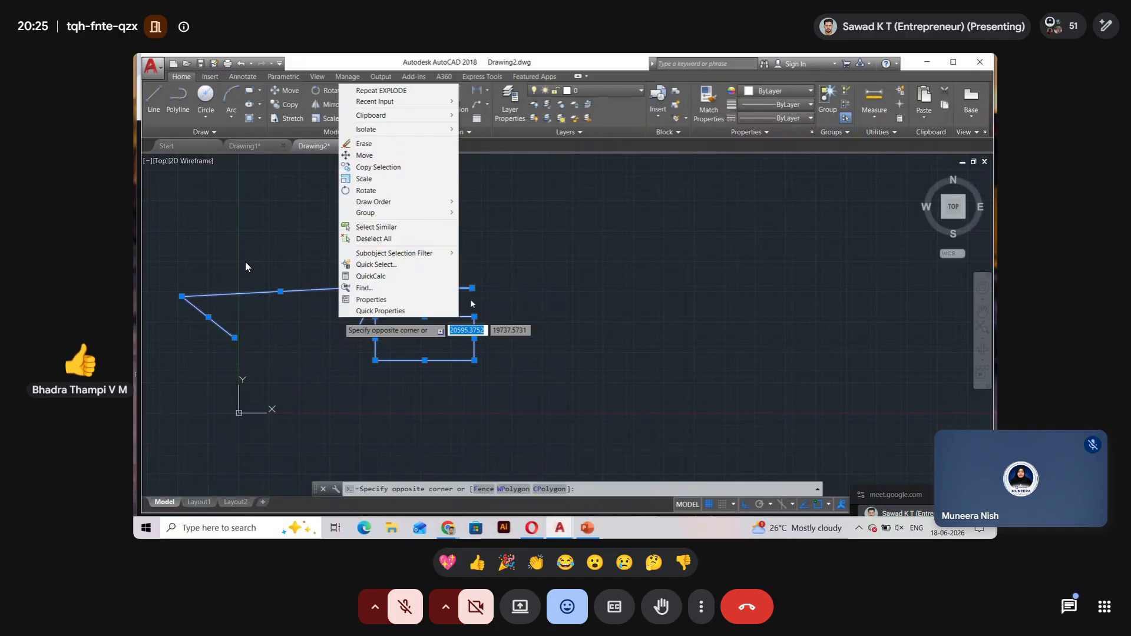
left_click(569, 382)
left_click(634, 406)
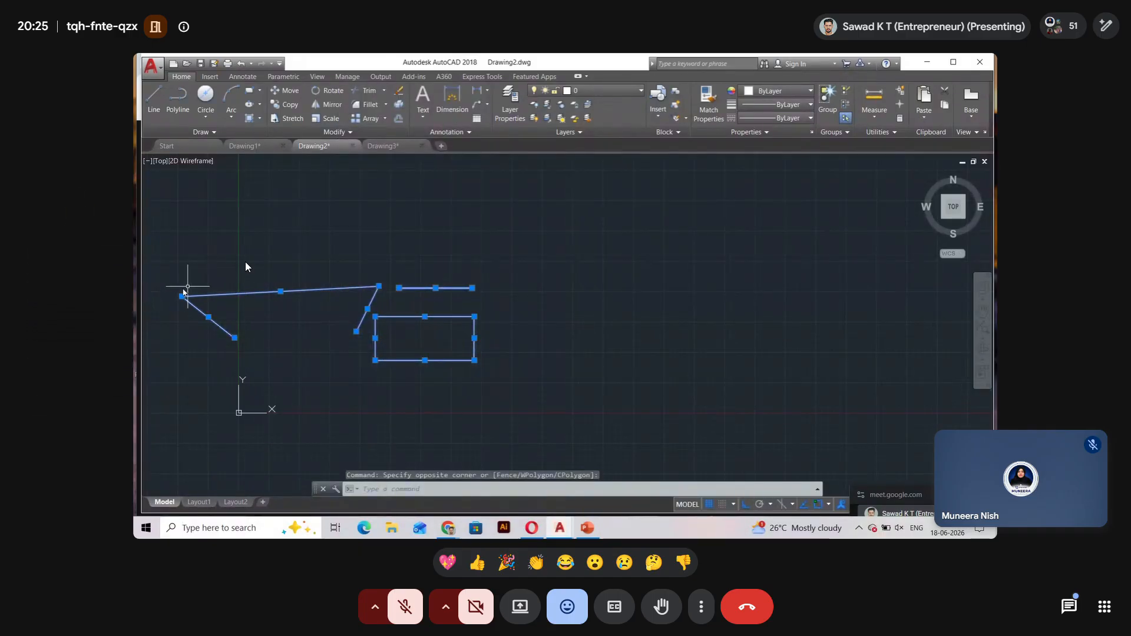
right_click(687, 248)
right_click(598, 244)
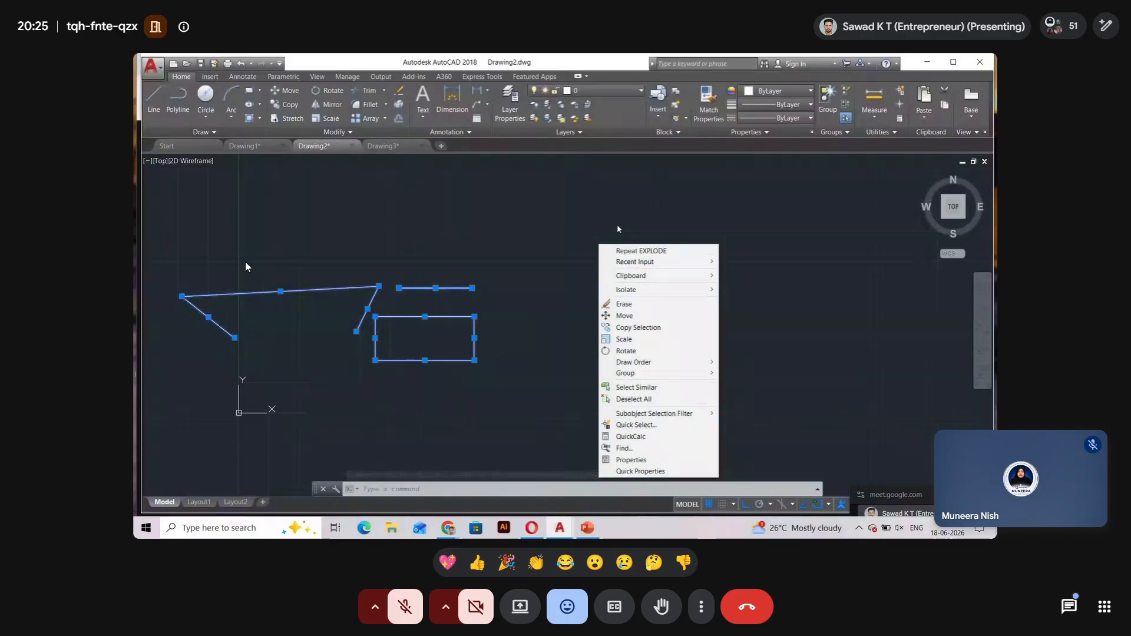
right_click(543, 195)
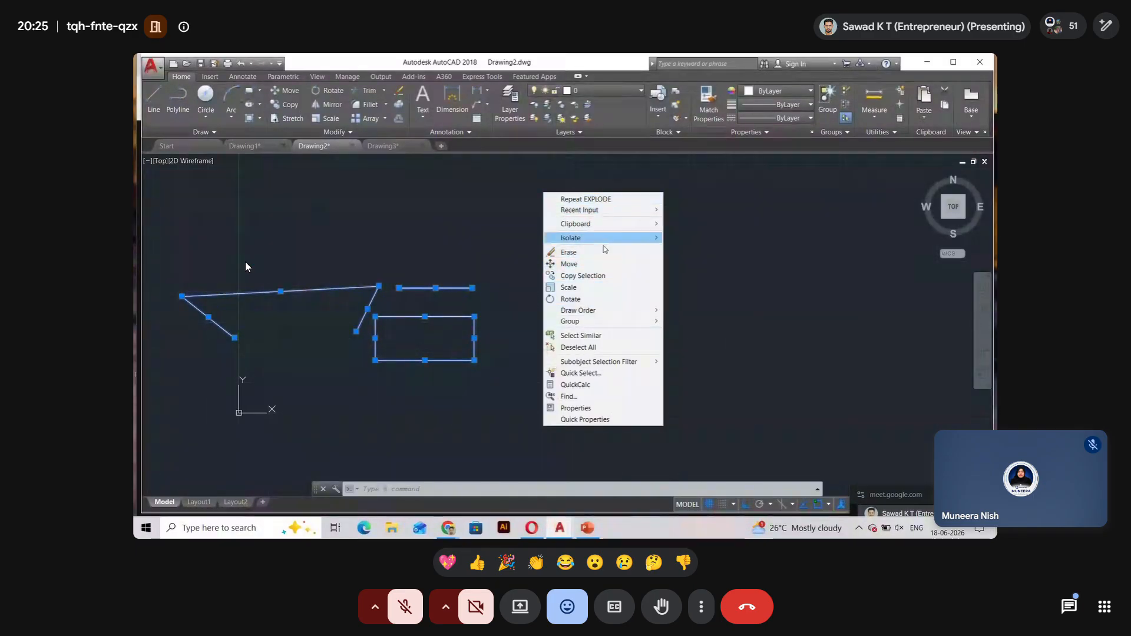
left_click(684, 238)
left_click(509, 226)
left_click(530, 222)
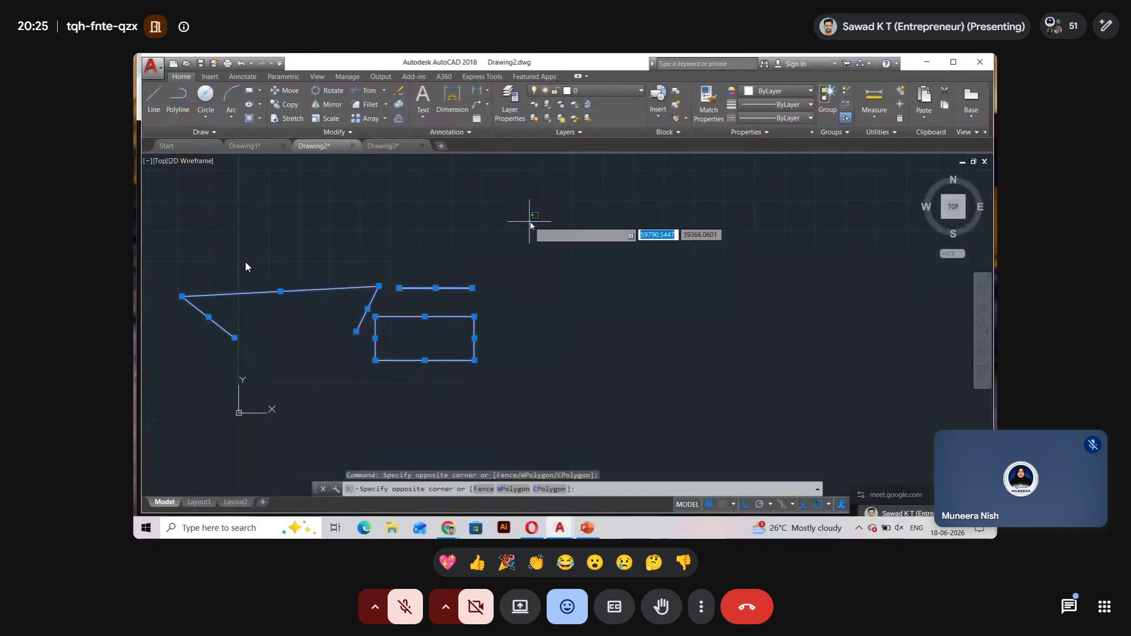
left_click(796, 348)
left_click(738, 245)
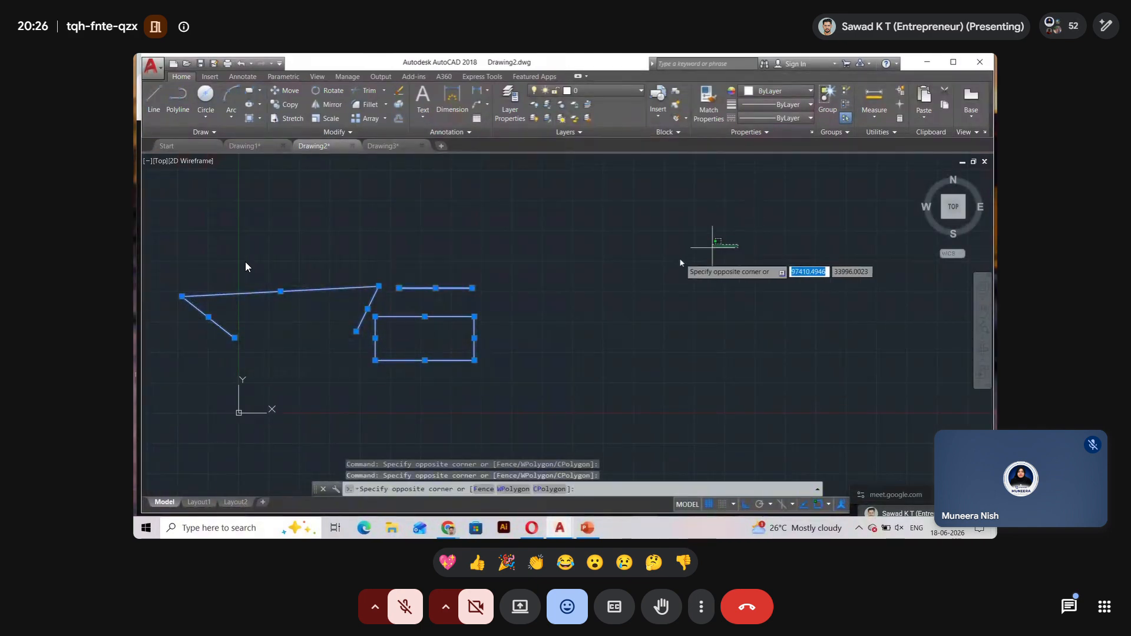
left_click(557, 361)
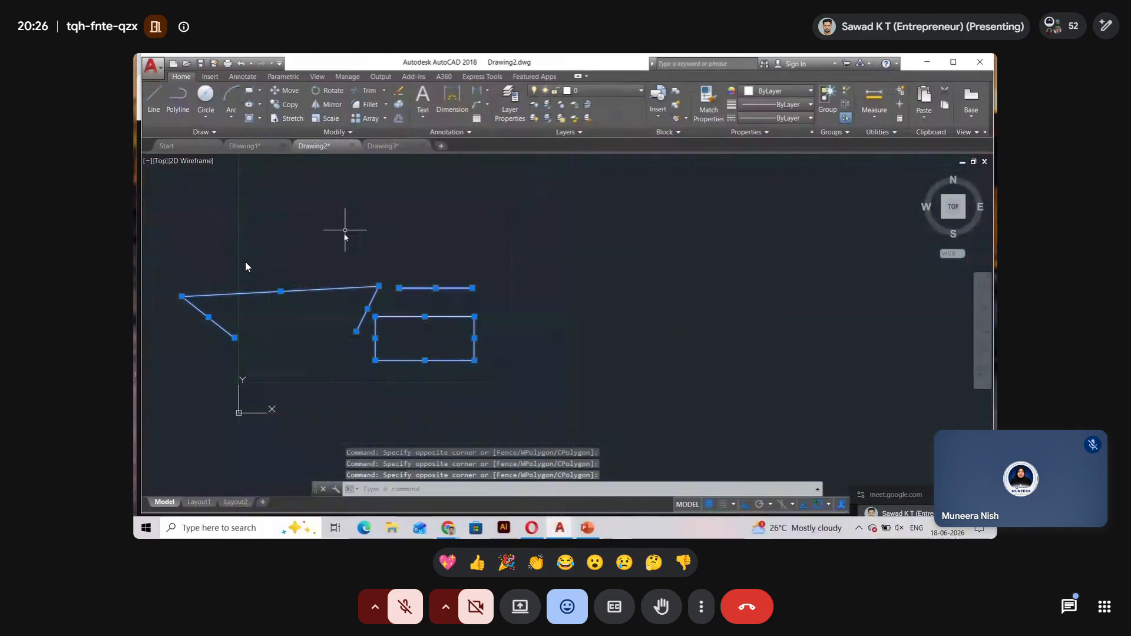
Clear the selection, enclose all the drawn objects in a window selection again, and deselect them.
key("Escape")
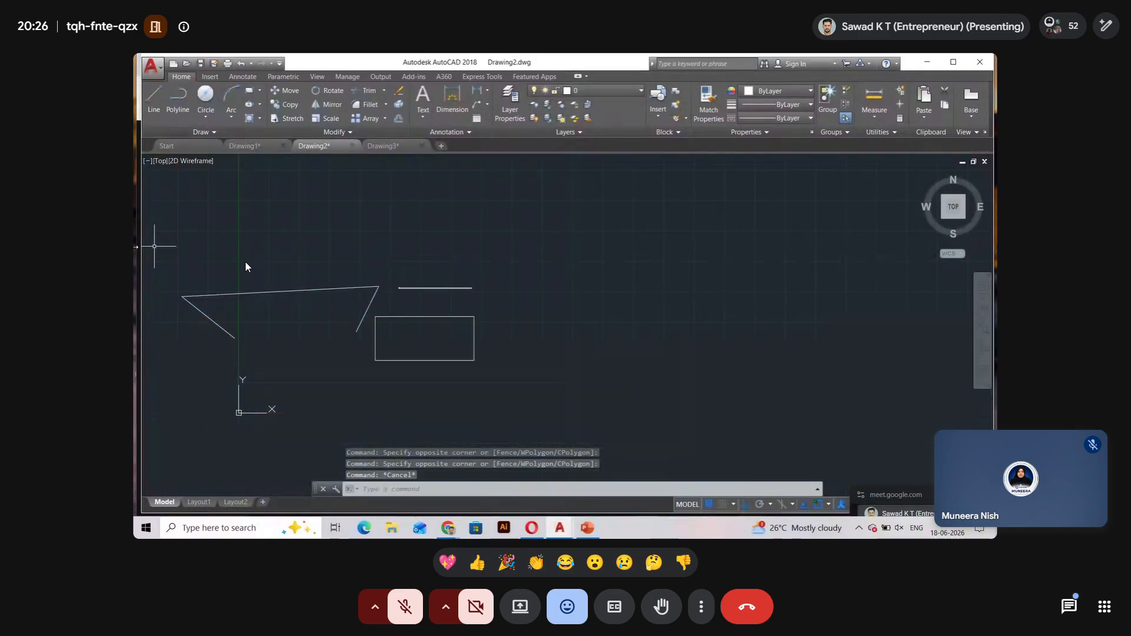
left_click(162, 270)
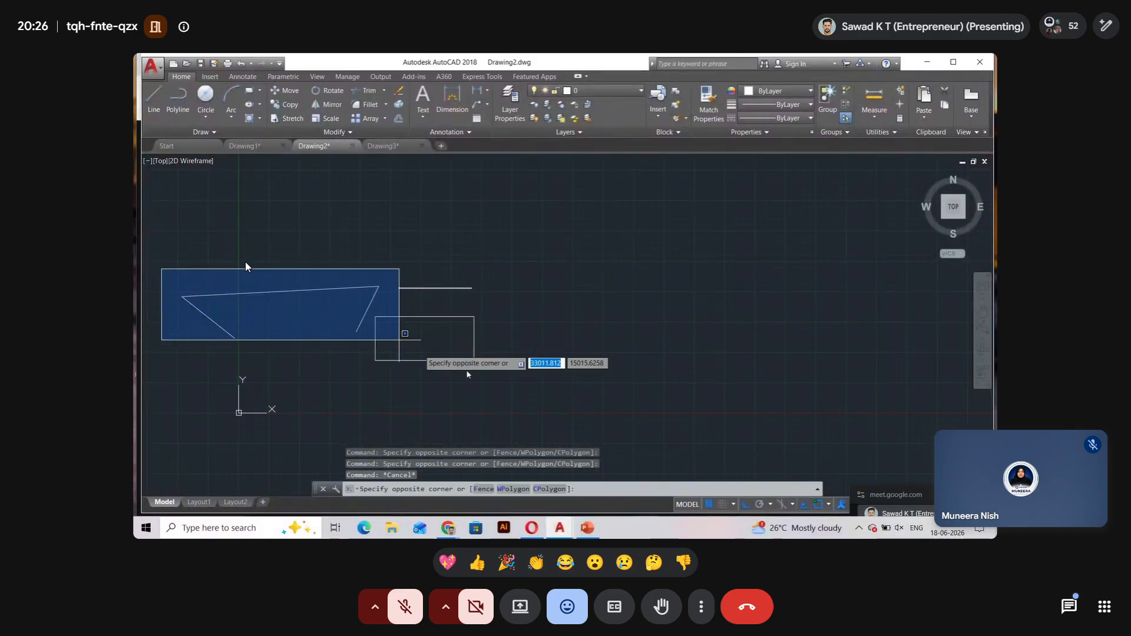
left_click(499, 379)
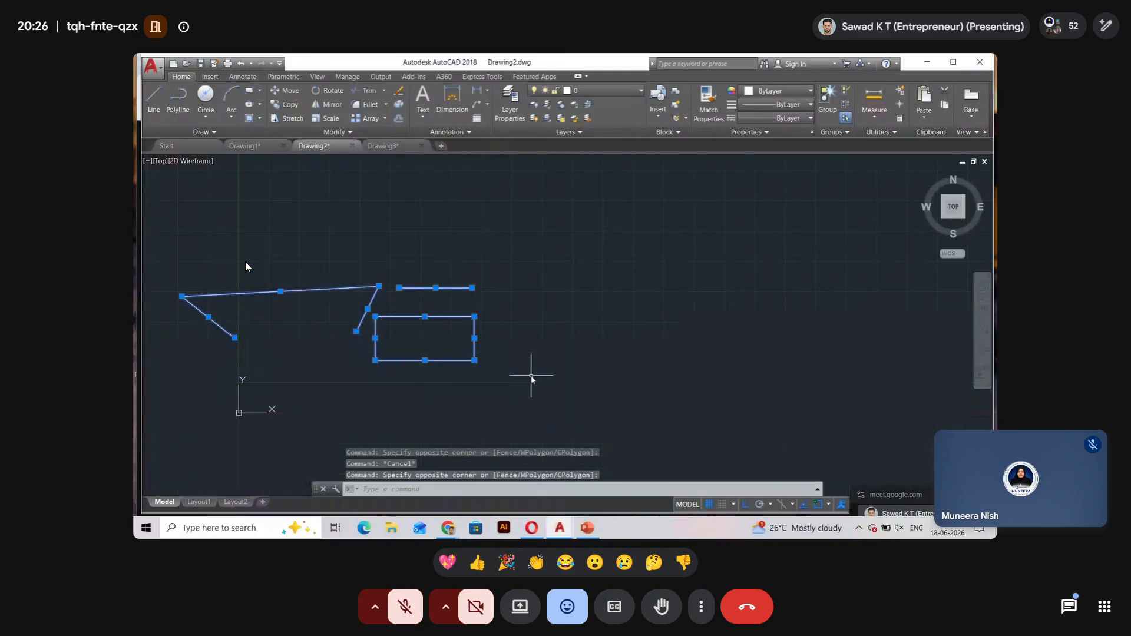
key("Escape")
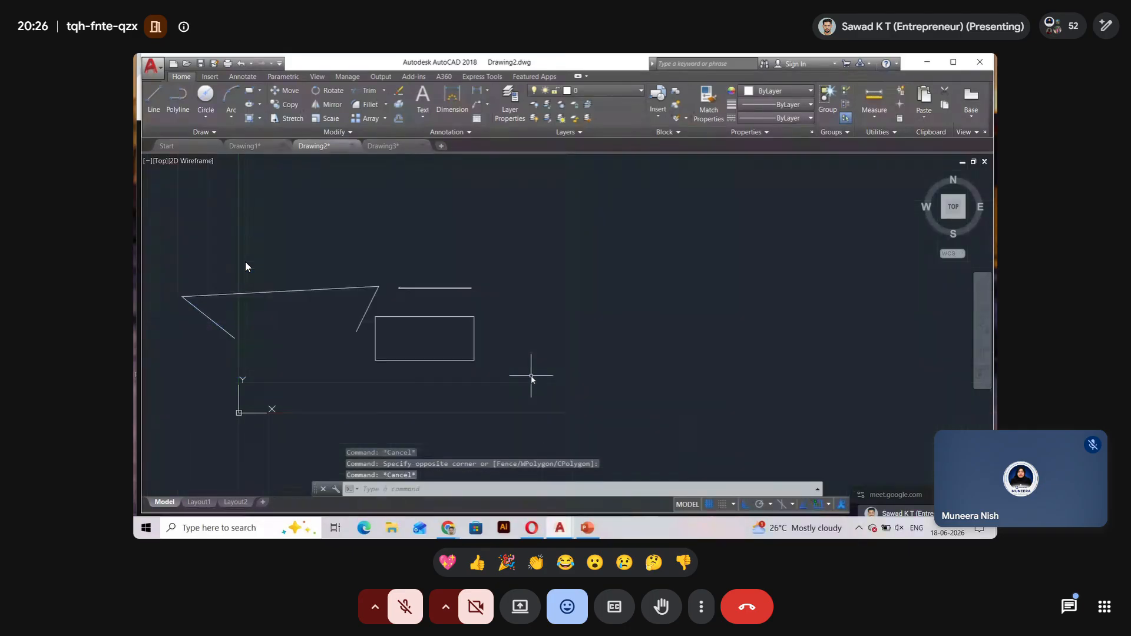
Demonstrate crossing selection from right to left over the short line and rectangle, extend it to the slanted lines, and deselect everything.
left_click(548, 267)
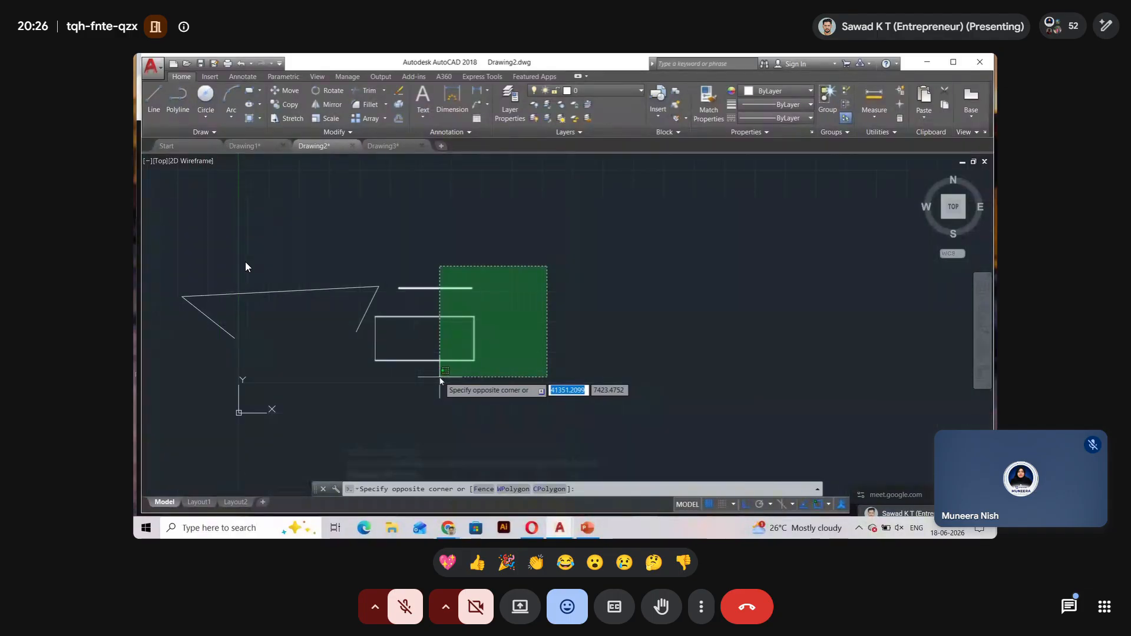
left_click(424, 407)
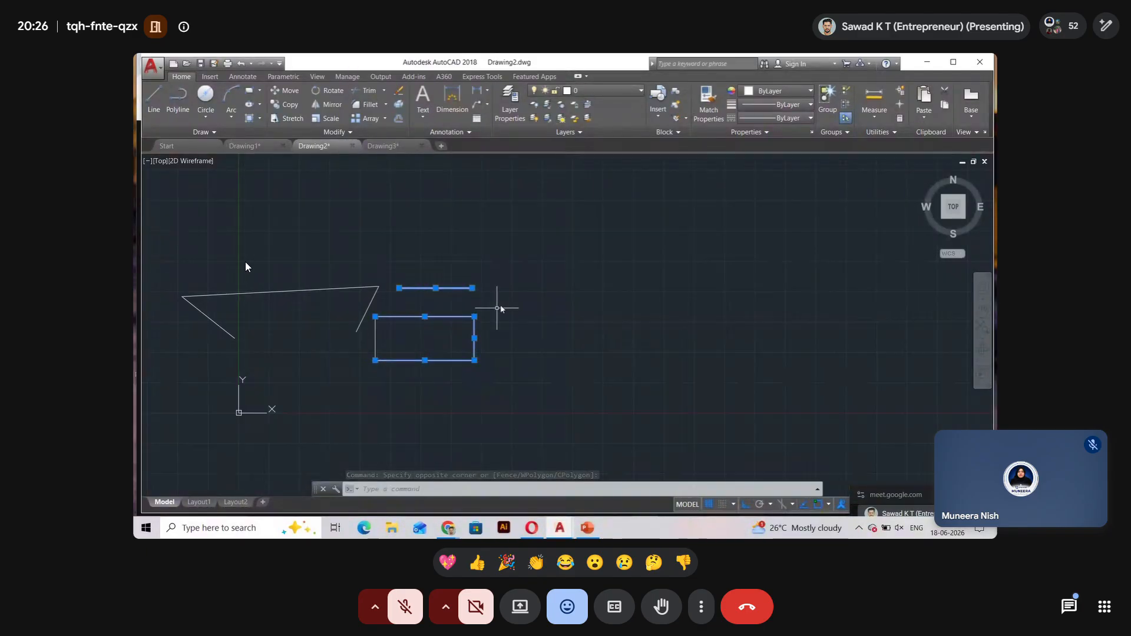
mouse_move(475, 333)
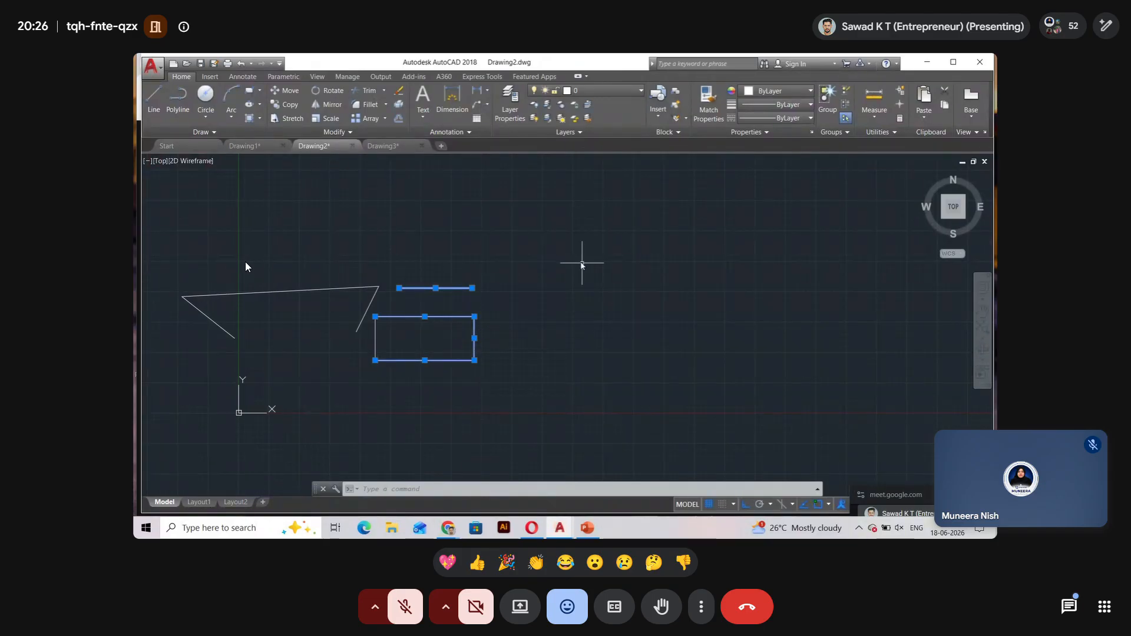
left_click(683, 265)
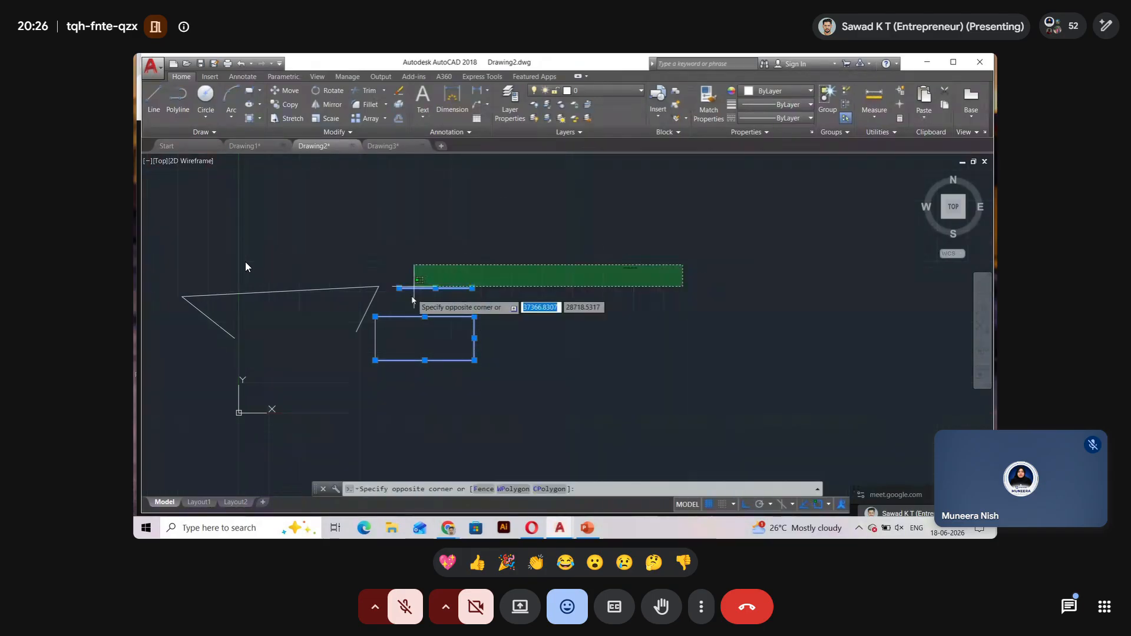
left_click(323, 390)
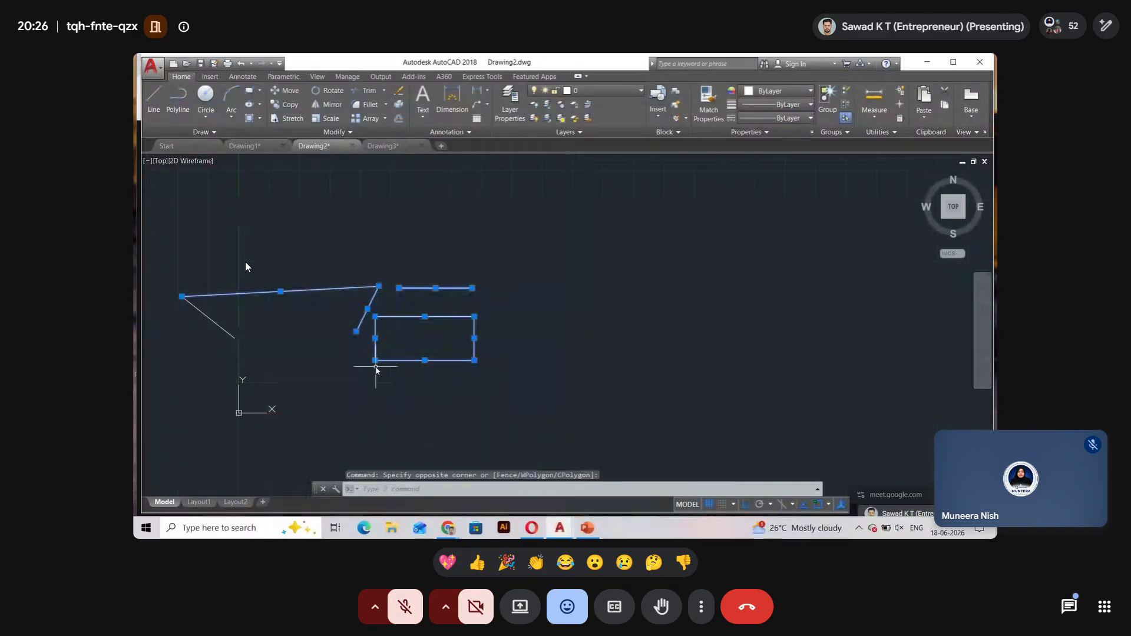
key("Escape")
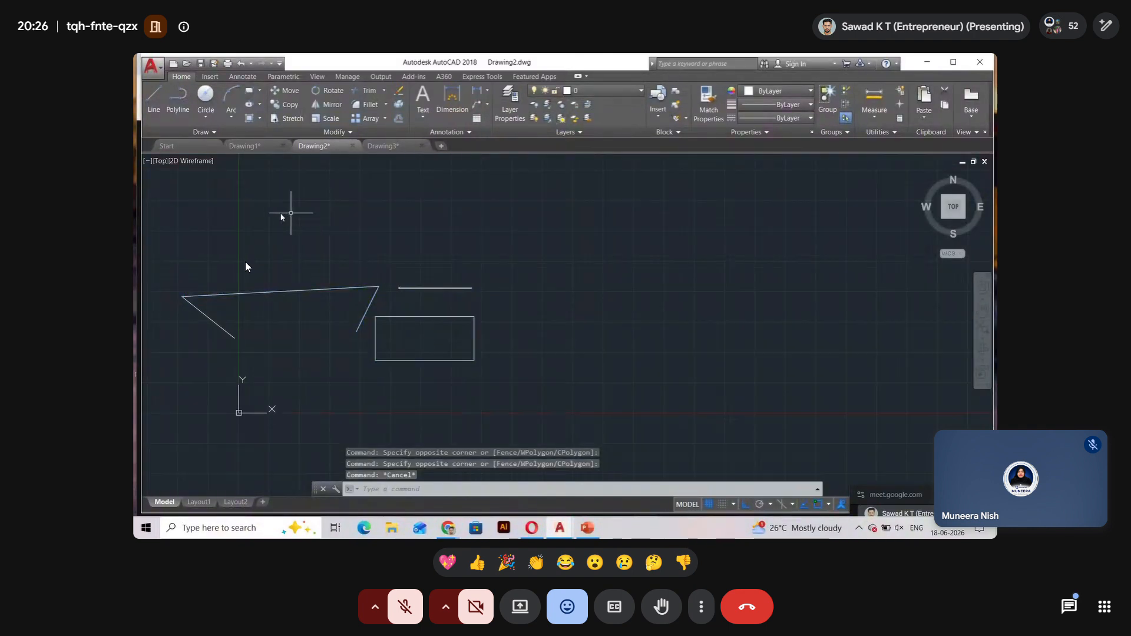
Window-select the left slanted line, add the long upper line with a crossing selection, and clear the selection.
left_click(152, 253)
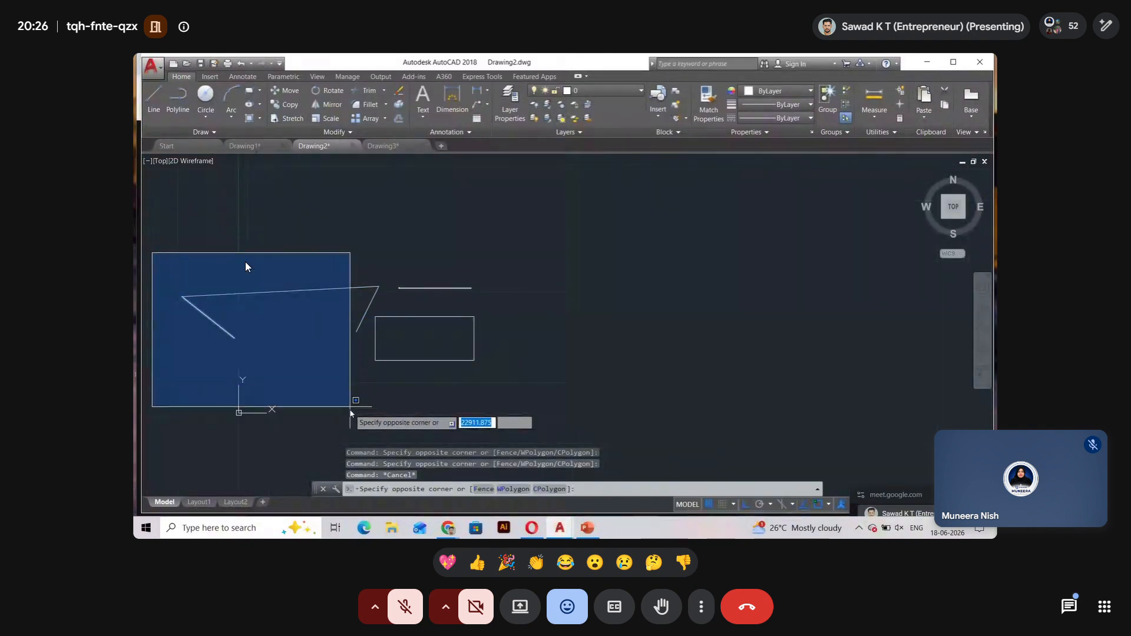
left_click(290, 376)
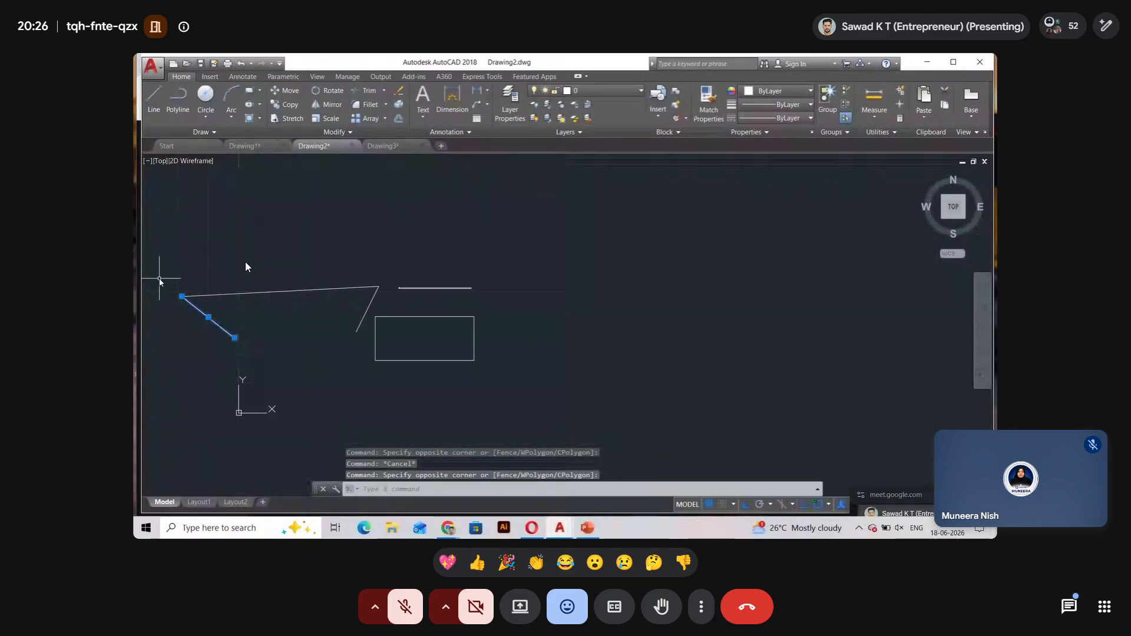
left_click(262, 258)
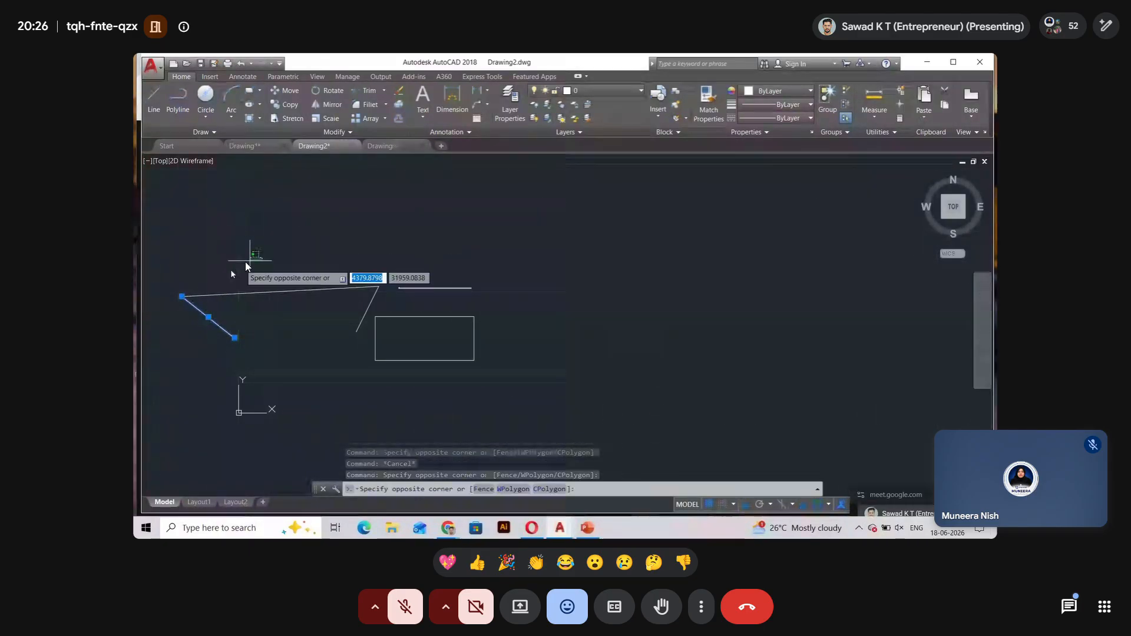
left_click(209, 357)
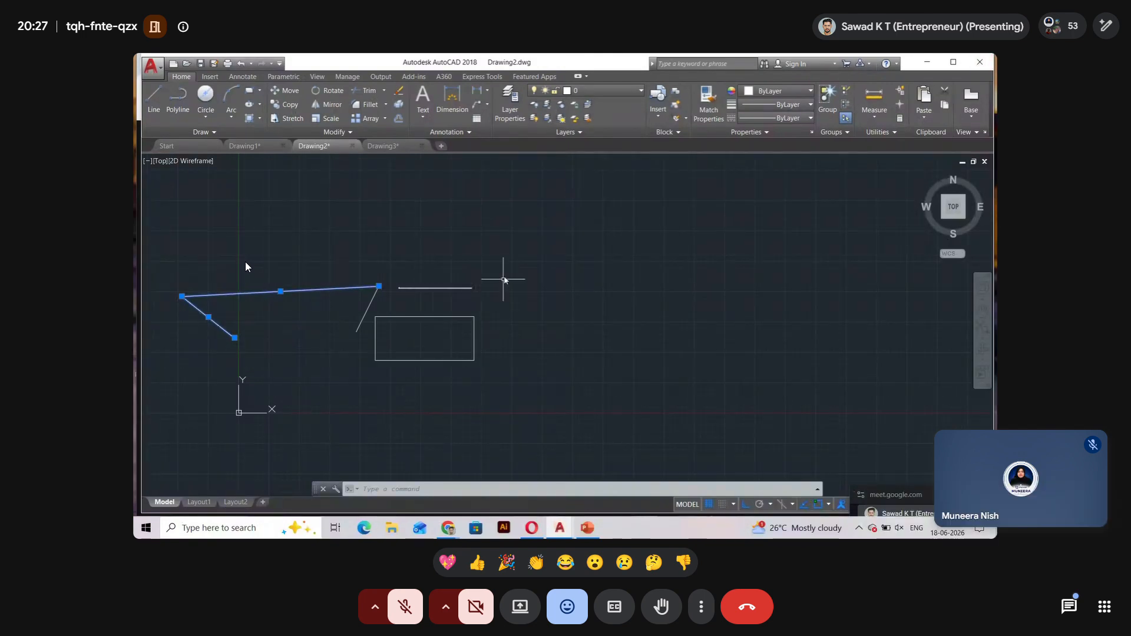
key("Escape")
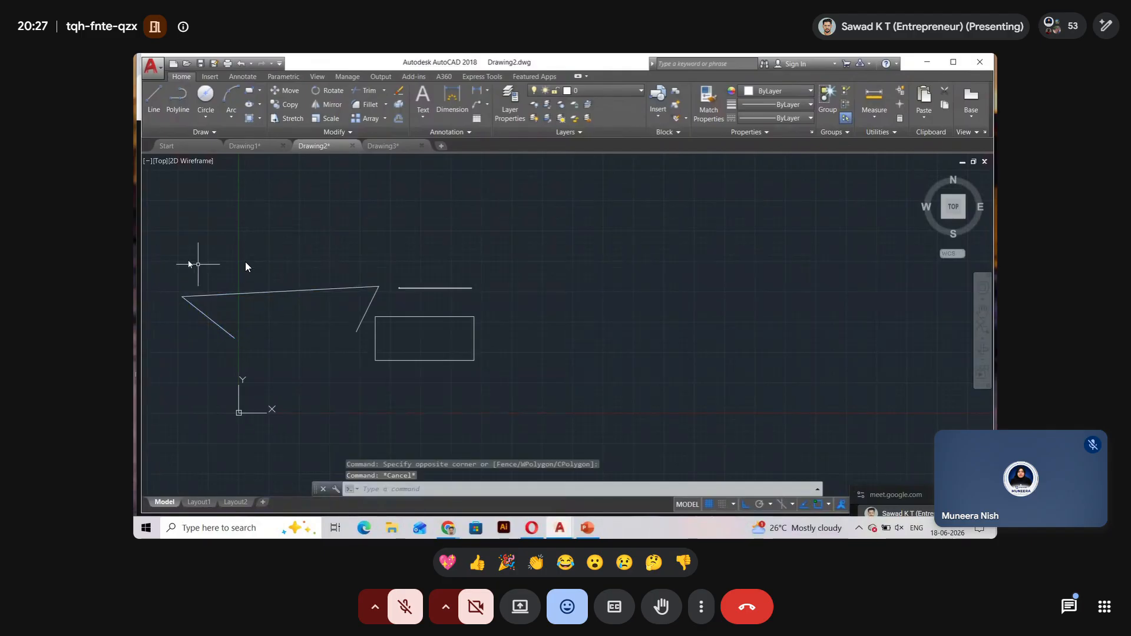
Compare a window selection around all the drawn objects with a crossing selection over the upper lines, deselecting after each.
left_click(169, 252)
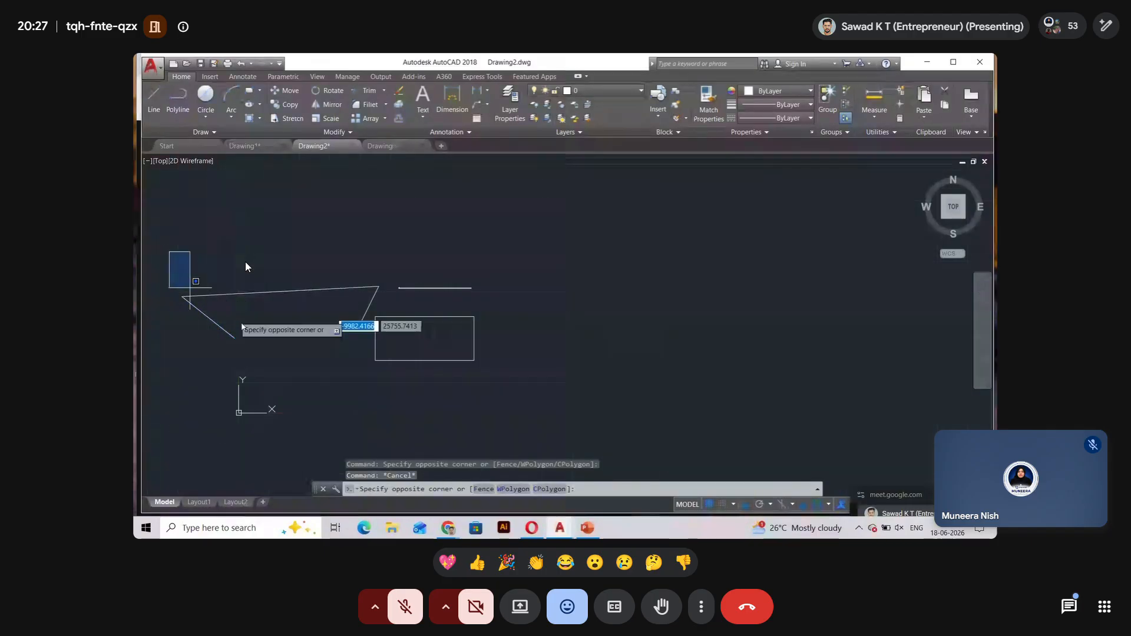
left_click(512, 409)
key("Escape")
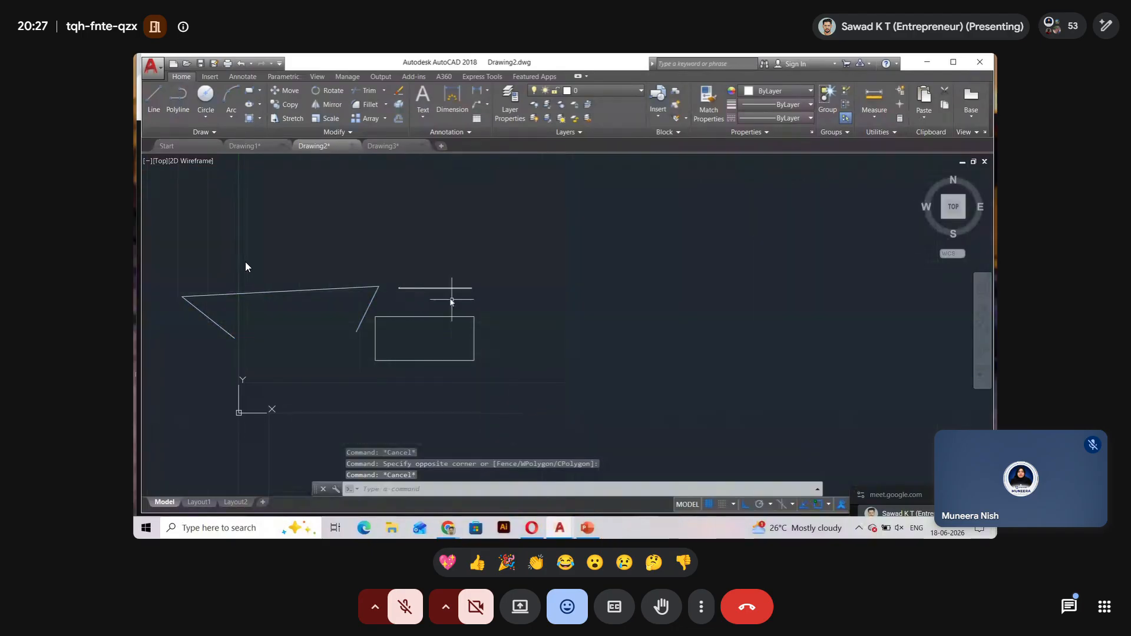
left_click(453, 215)
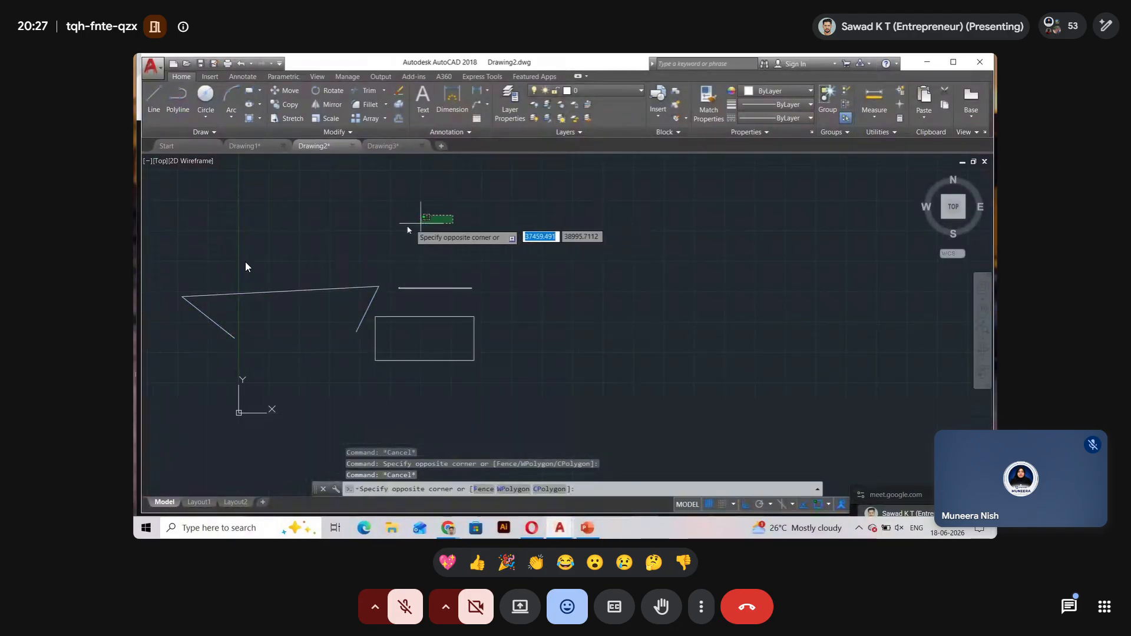
left_click(326, 295)
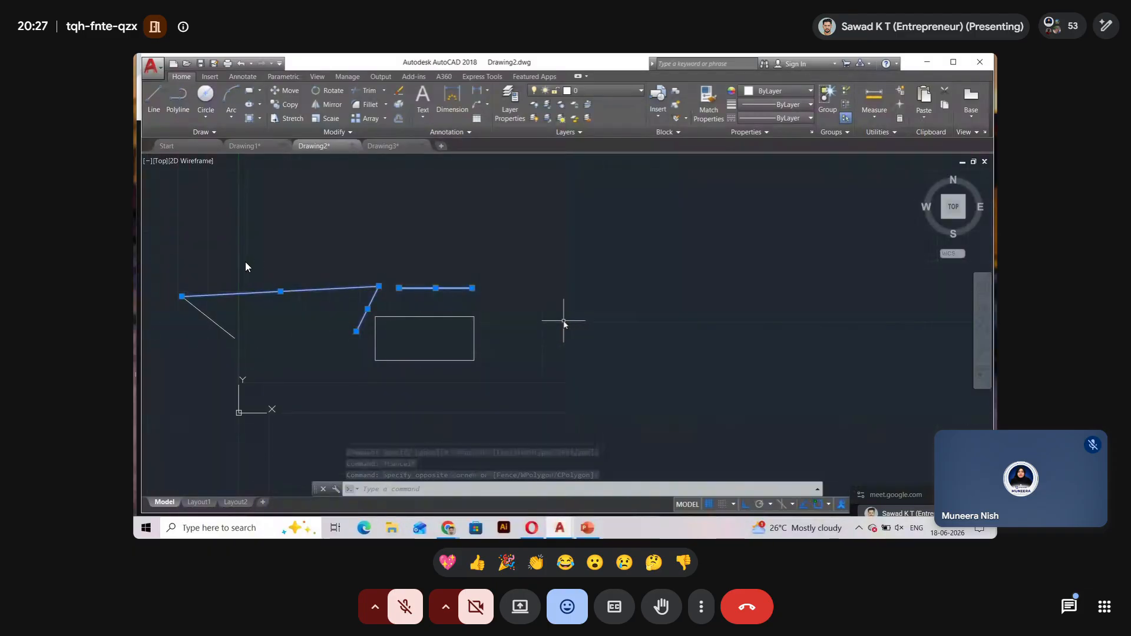
key("Escape")
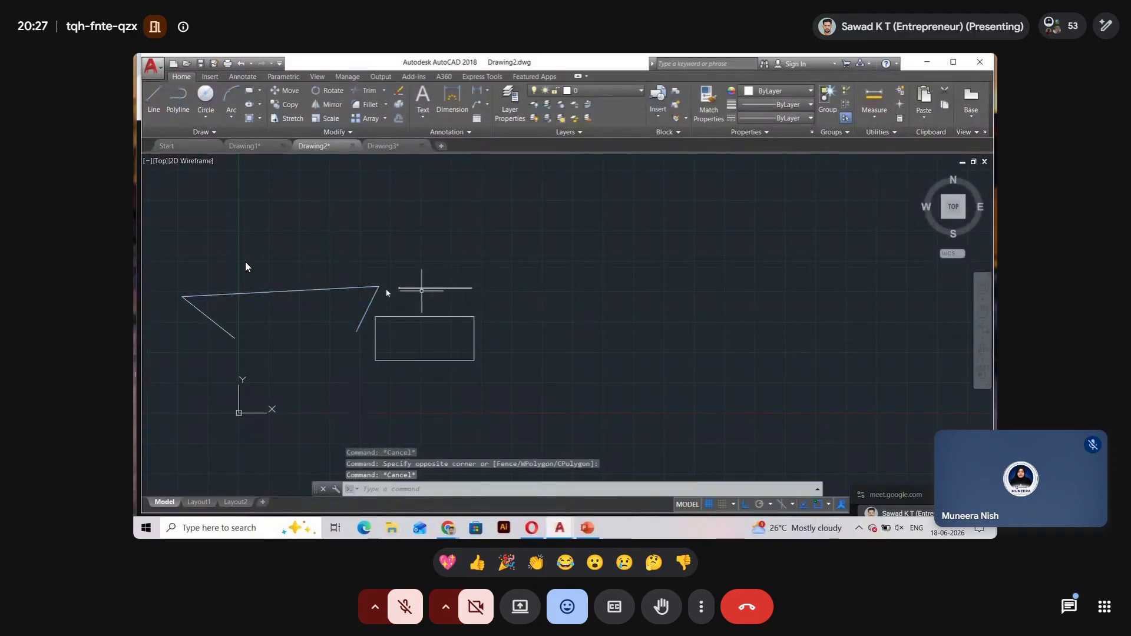
Enclose all the drawn objects in one more window selection and deselect them.
left_click(157, 243)
left_click(591, 407)
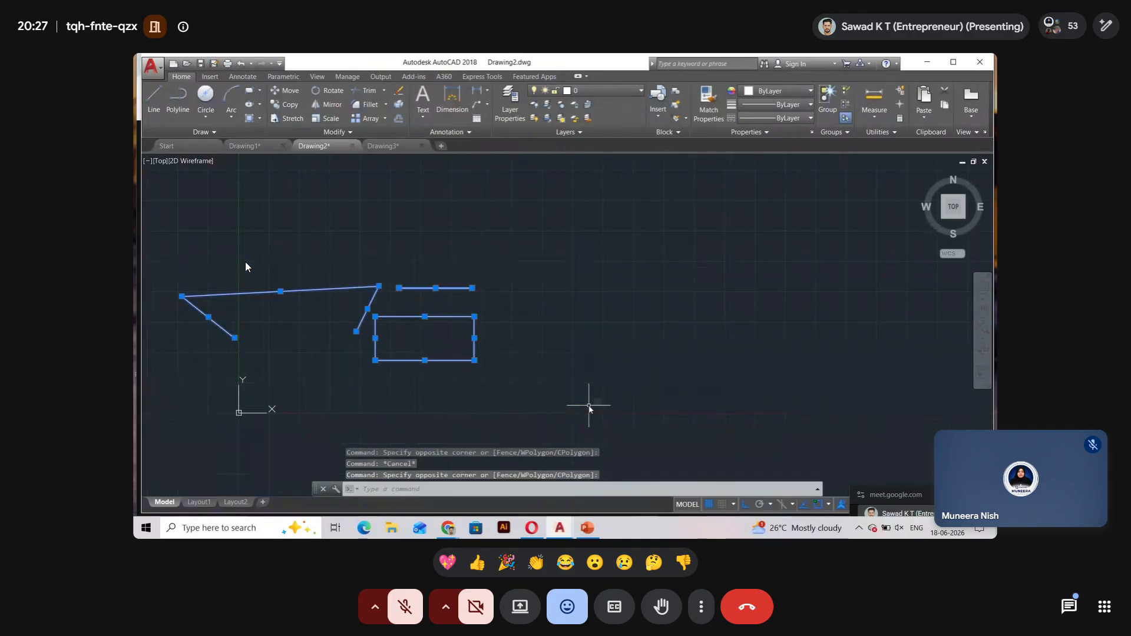
key("Escape")
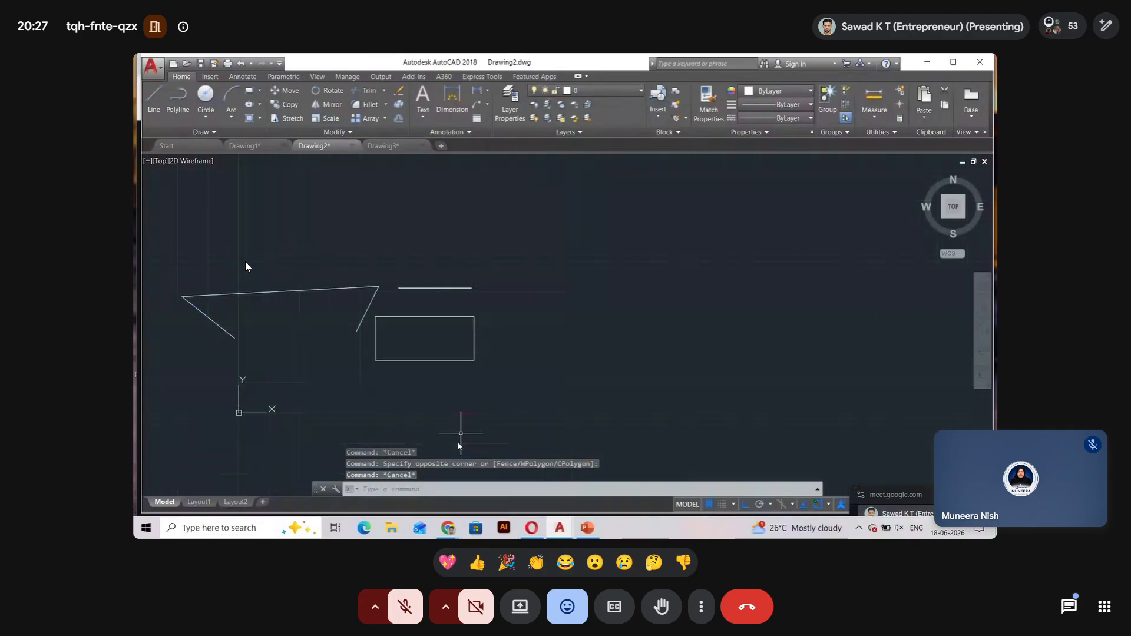
Check the Tools Study slide in PowerPoint, then in AutoCAD draw a three-point arc through the rectangle's upper-right and lower-right corners, ending to the right.
left_click(588, 527)
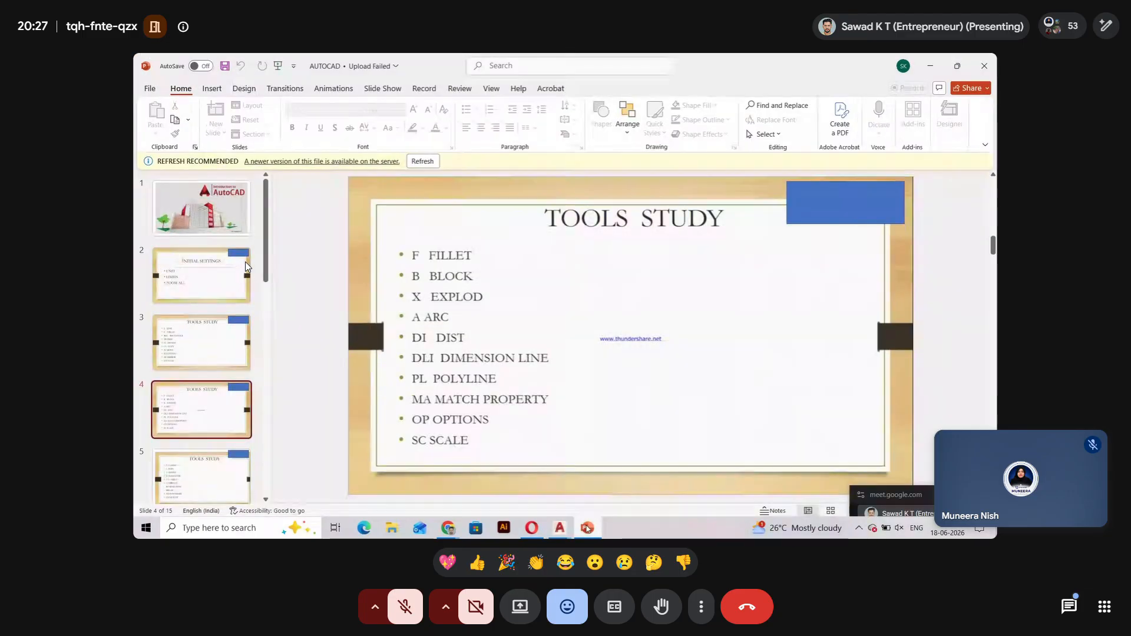
left_click(587, 529)
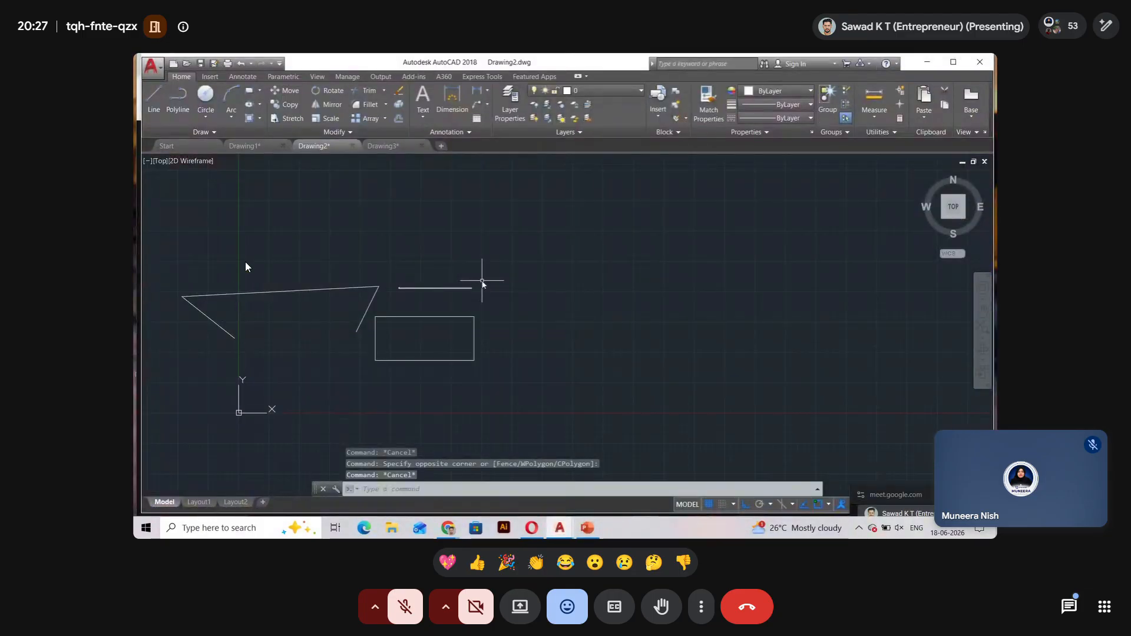
type("a")
key("Return")
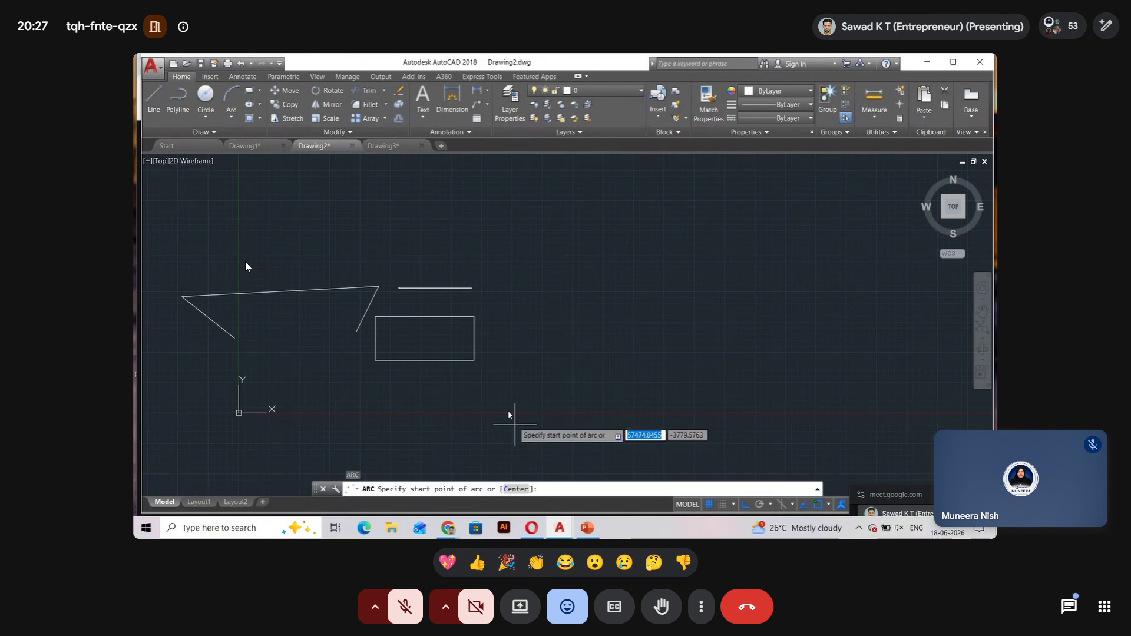
left_click(475, 317)
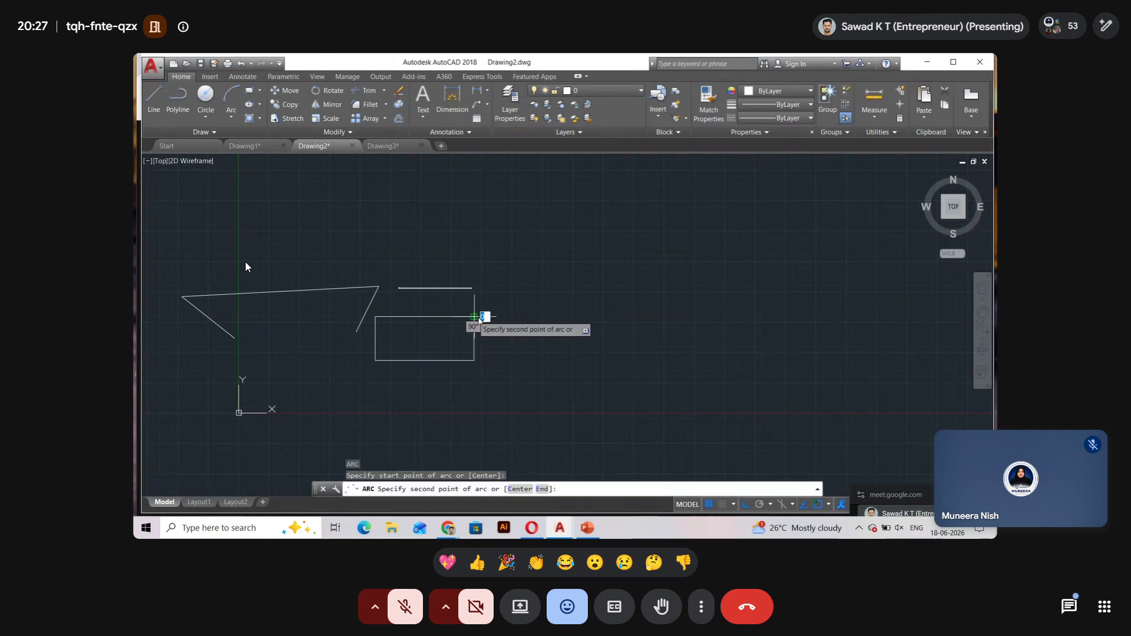
left_click(475, 361)
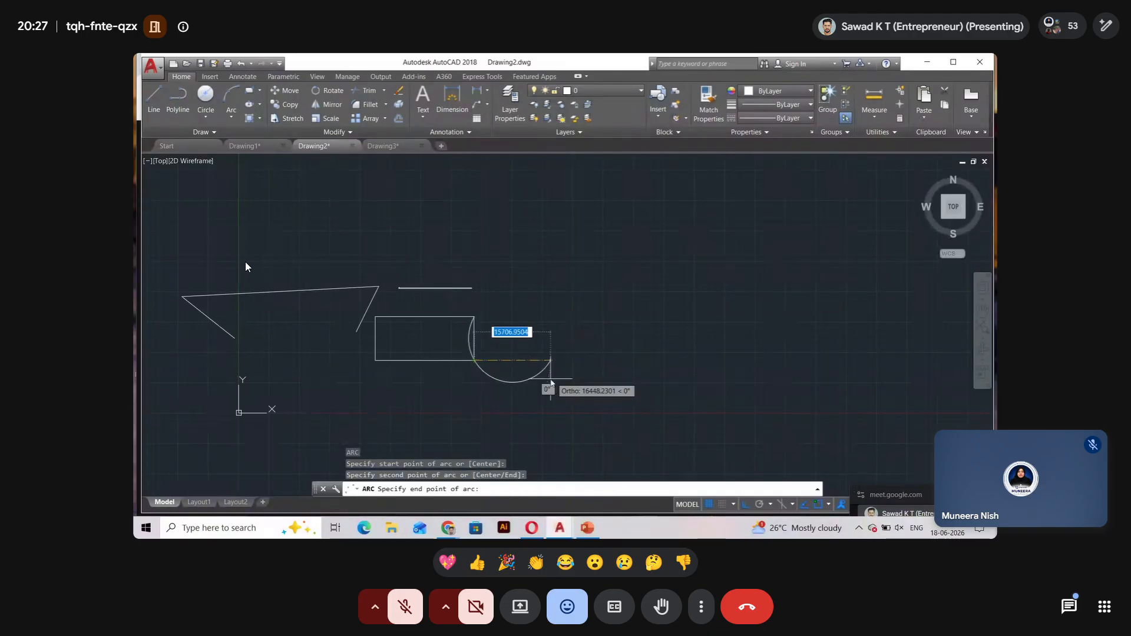
left_click(560, 359)
Draw a large three-point arc around the rectangle with Ortho off, starting and ending in the empty area to its upper right.
key("Return")
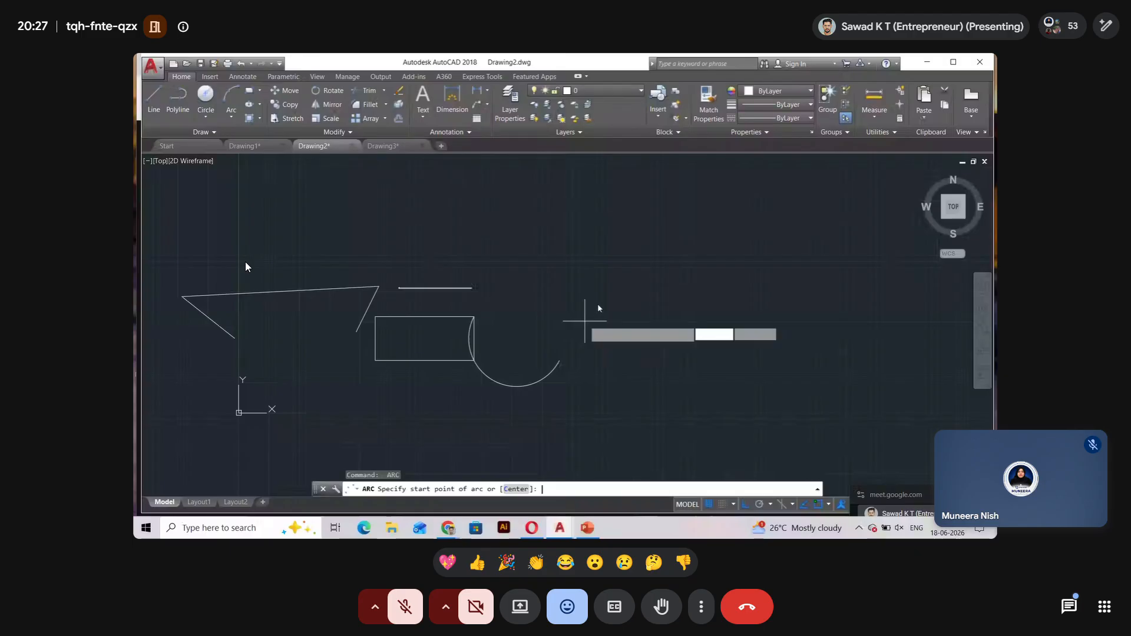
left_click(578, 239)
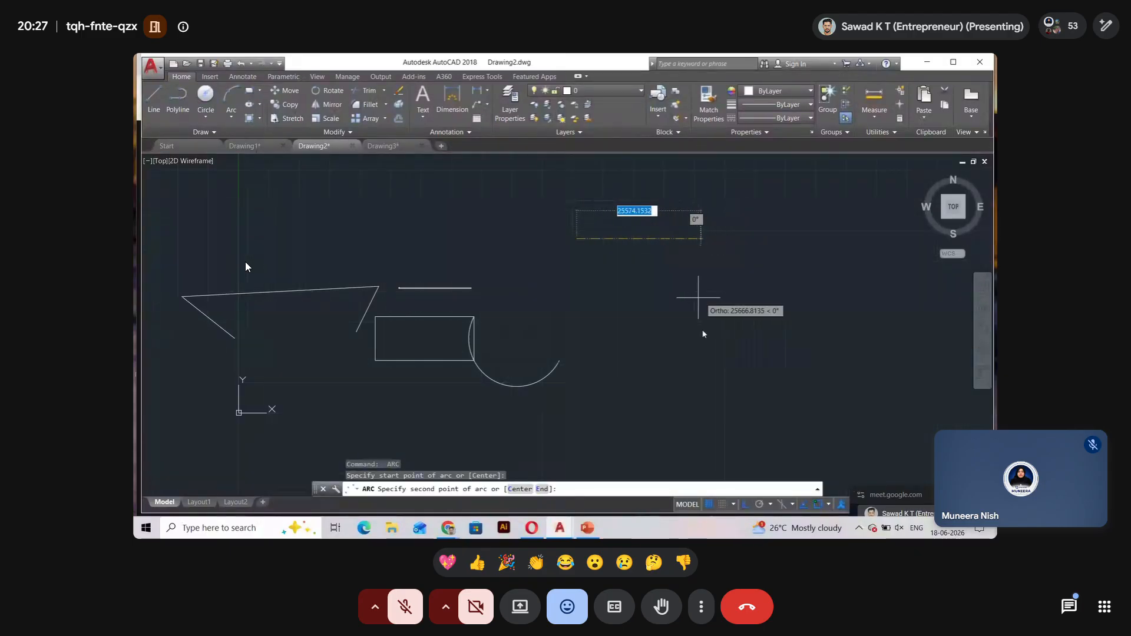
key("F8")
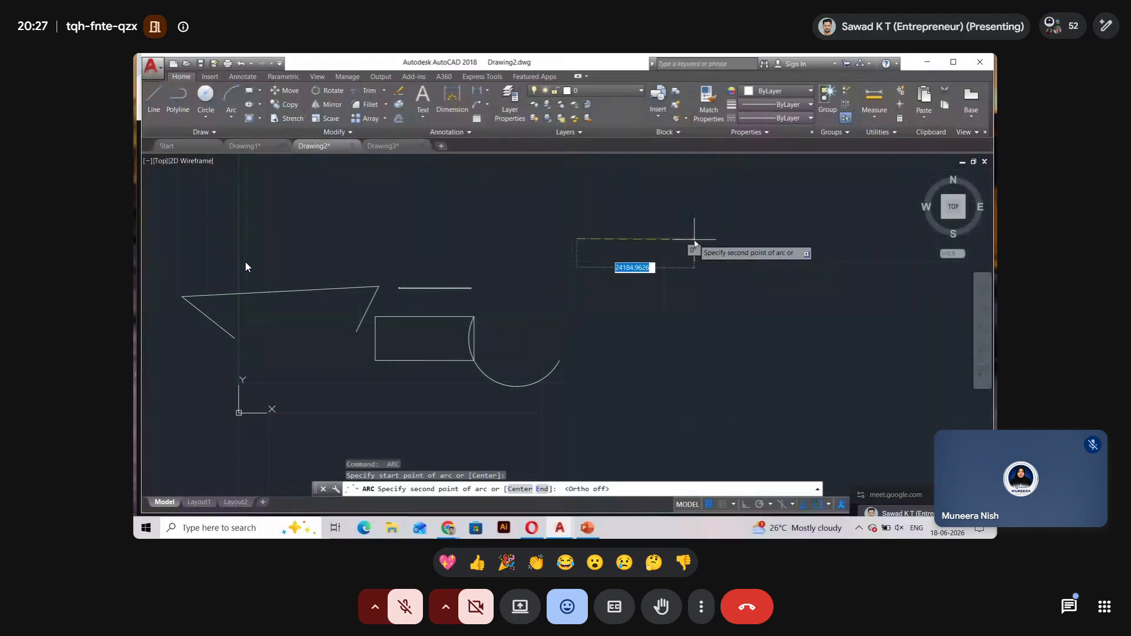
left_click(633, 330)
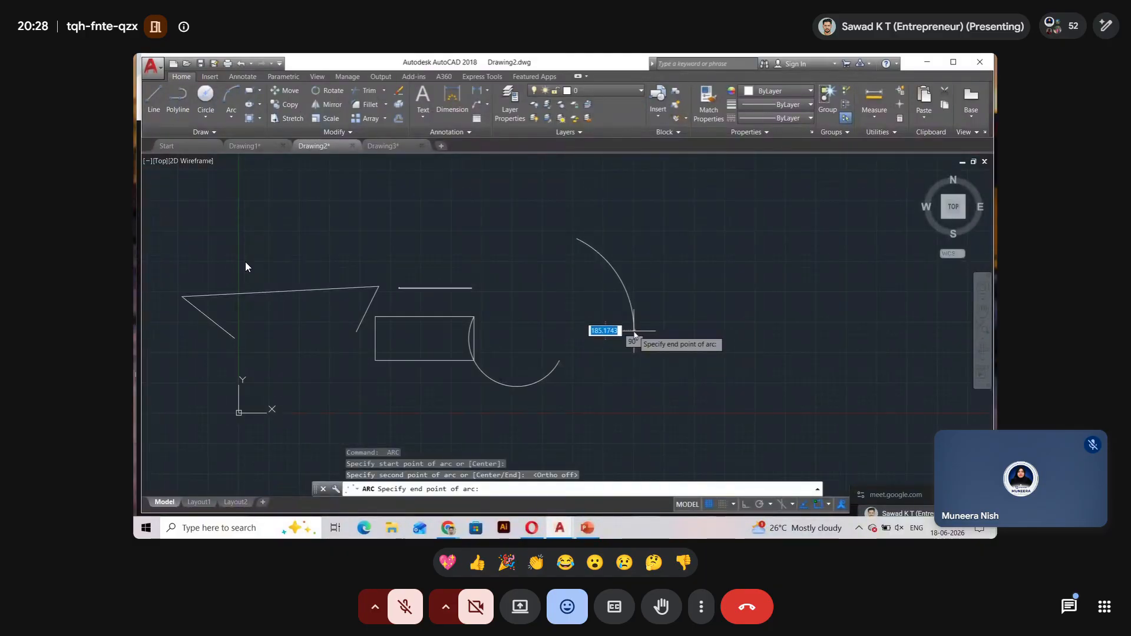
left_click(628, 301)
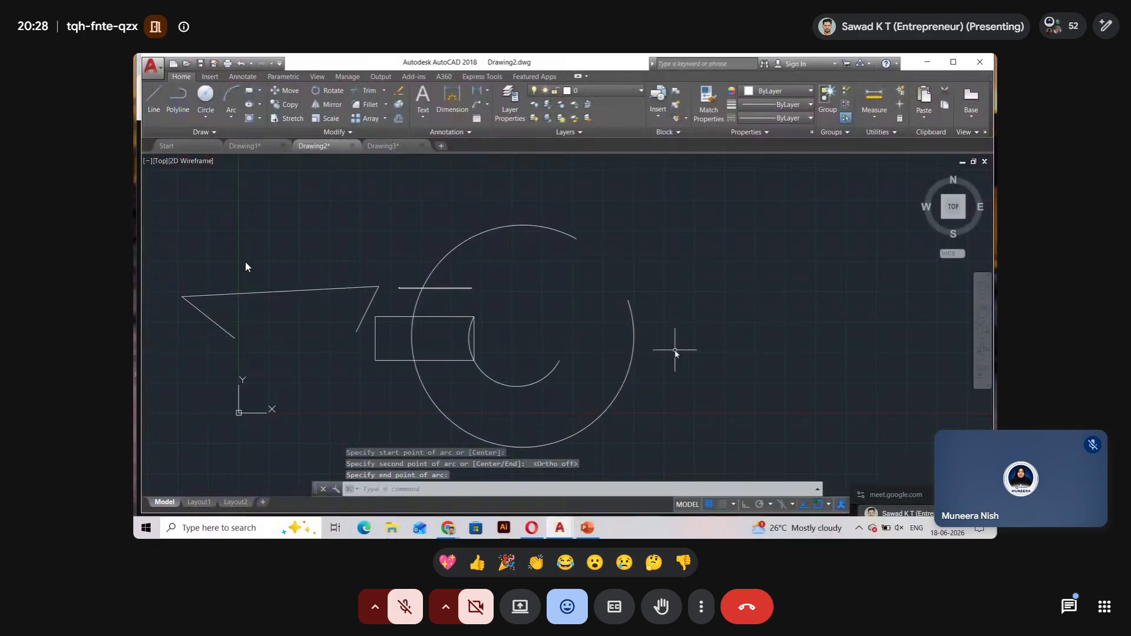
Draw a three-point arc from the short line's left end through its right end, ending inside the rectangle.
key("Return")
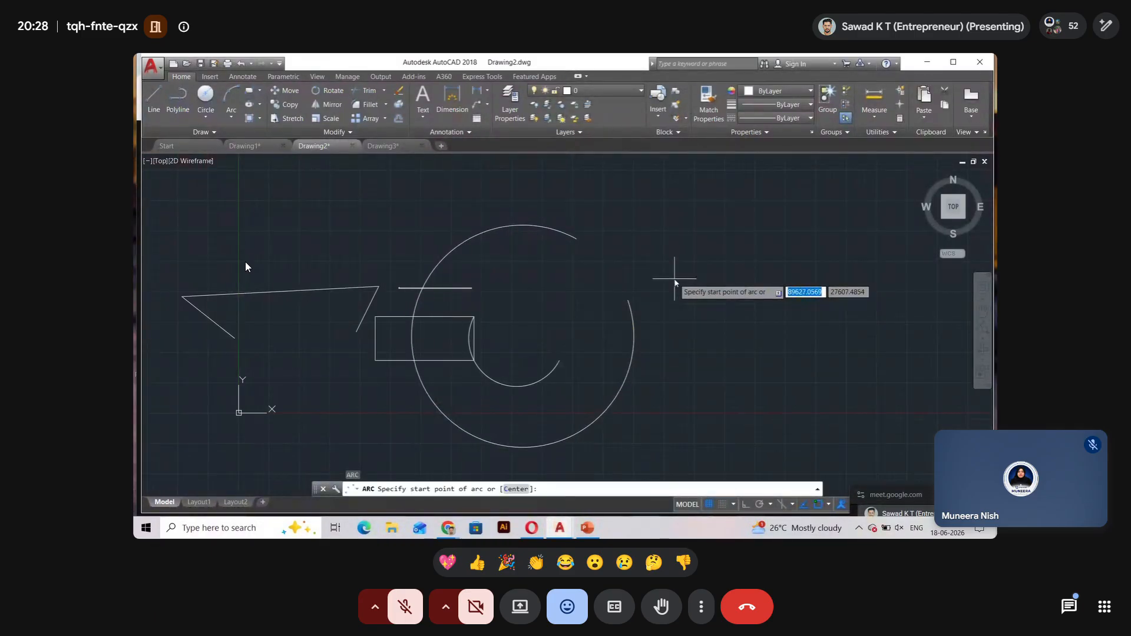
left_click(399, 288)
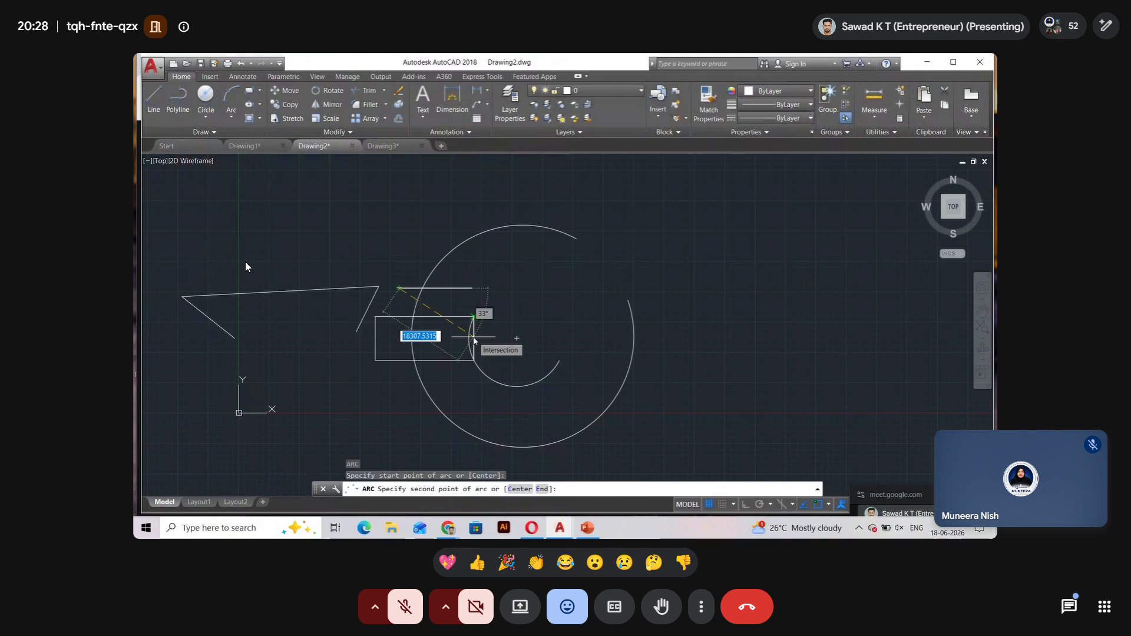
left_click(473, 289)
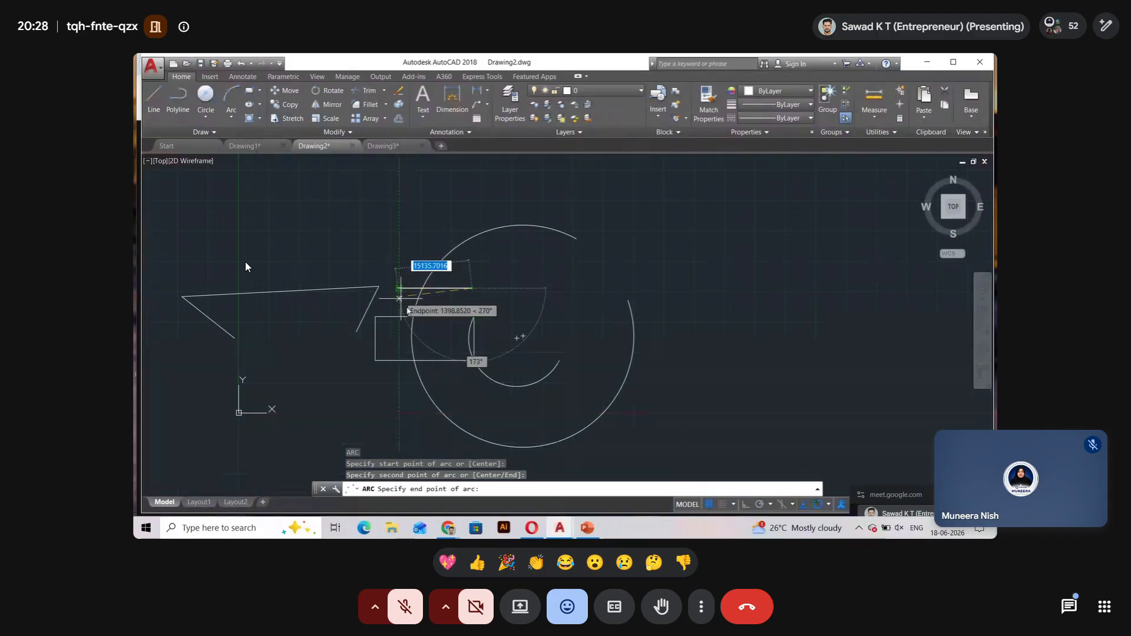
left_click(443, 340)
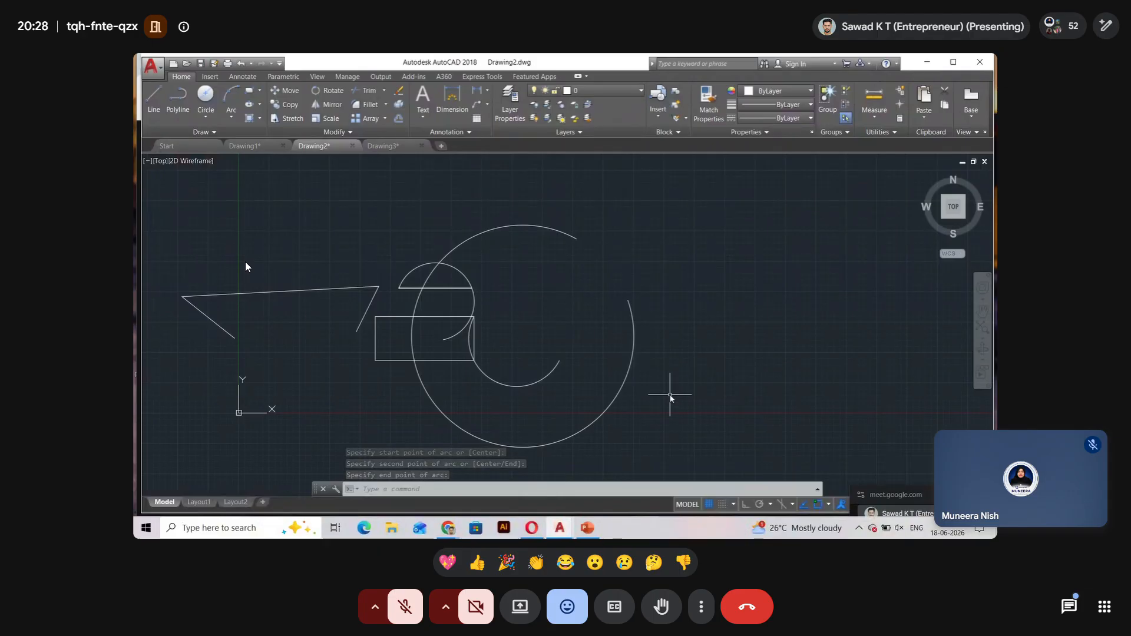
Begin a Start, Center, End arc from the short horizontal line's left end.
left_click(237, 119)
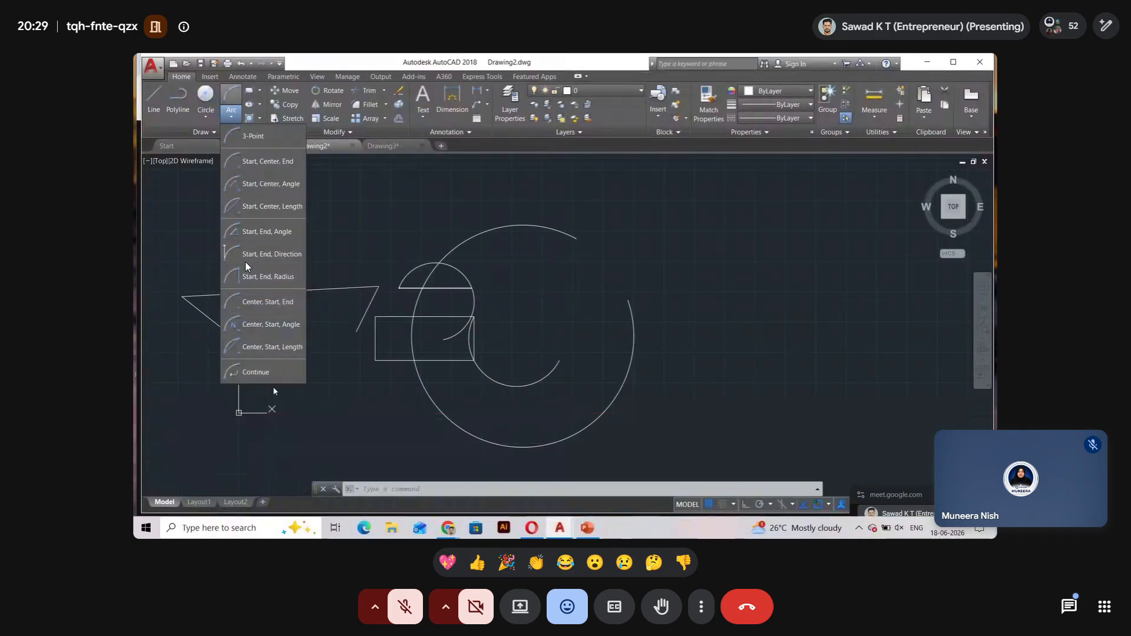
left_click(266, 161)
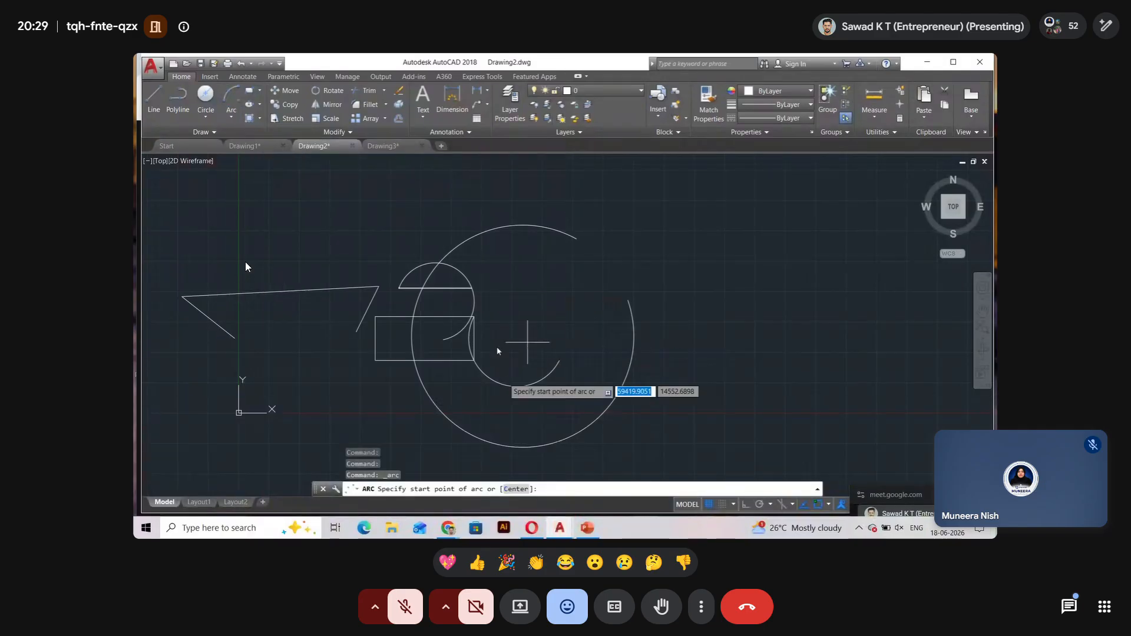
left_click(399, 288)
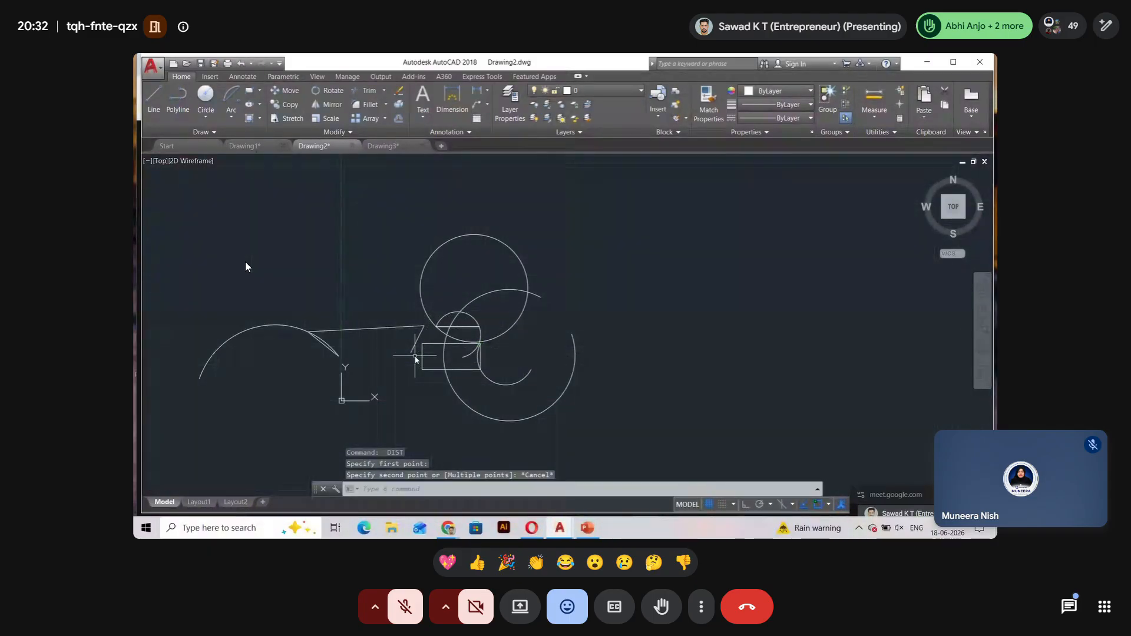
Try a distance measurement from the lower end of the large arc on the drawing's left side, without placing a second point.
type("DI")
key("Return")
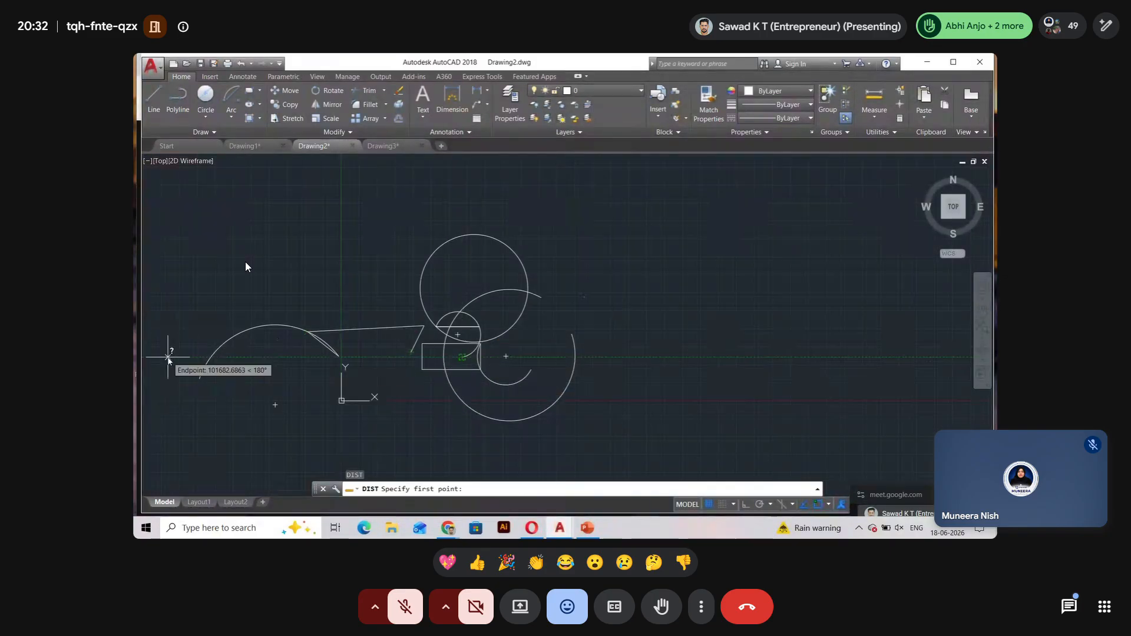
left_click(203, 381)
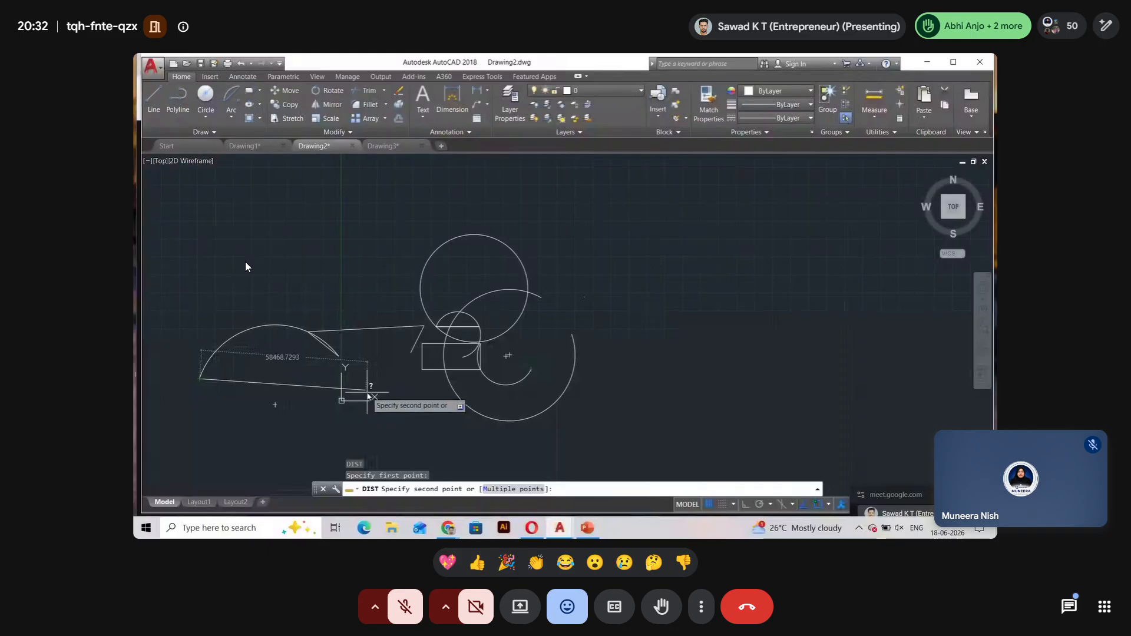
key("Escape")
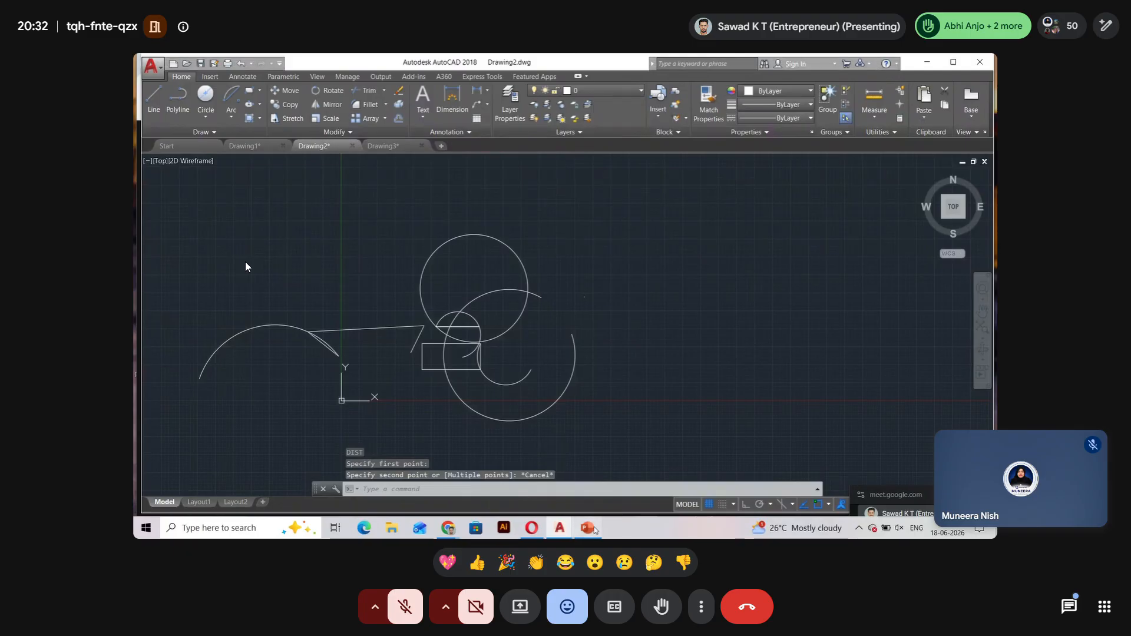
Switch to PowerPoint to check the Tools Study slide's command list, and return to the AutoCAD drawing.
left_click(593, 527)
left_click(594, 527)
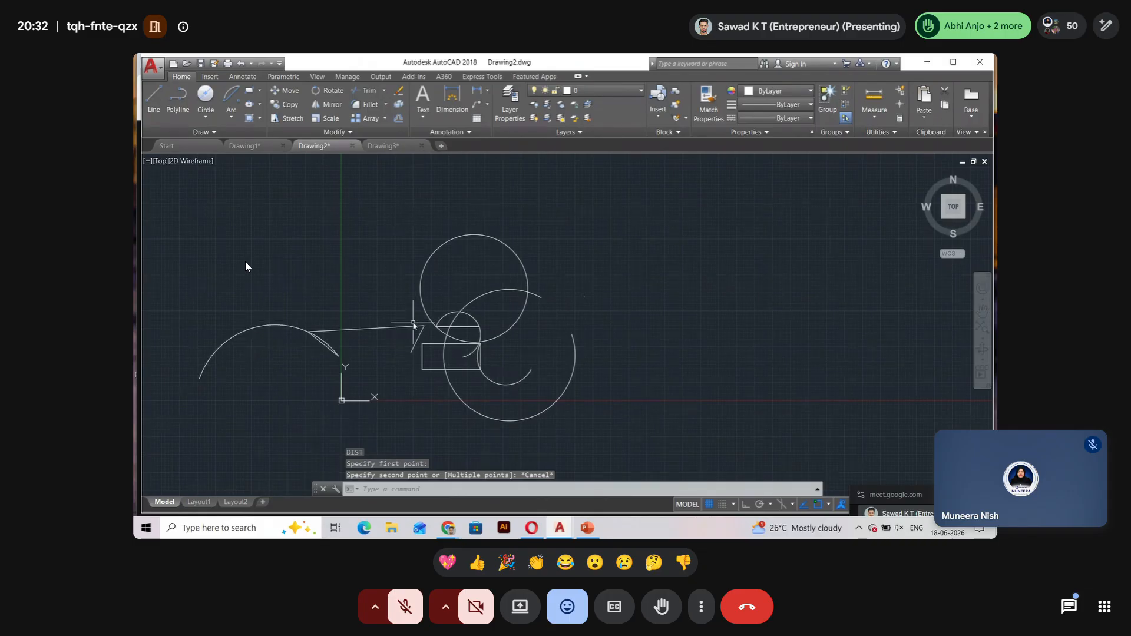
left_click(588, 529)
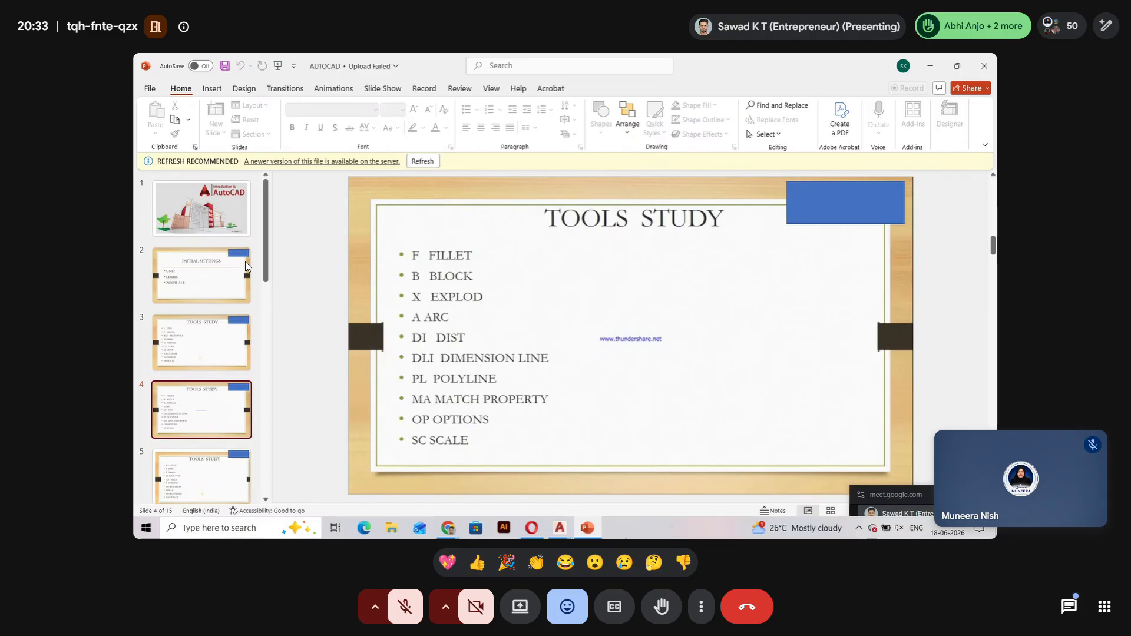
left_click(588, 533)
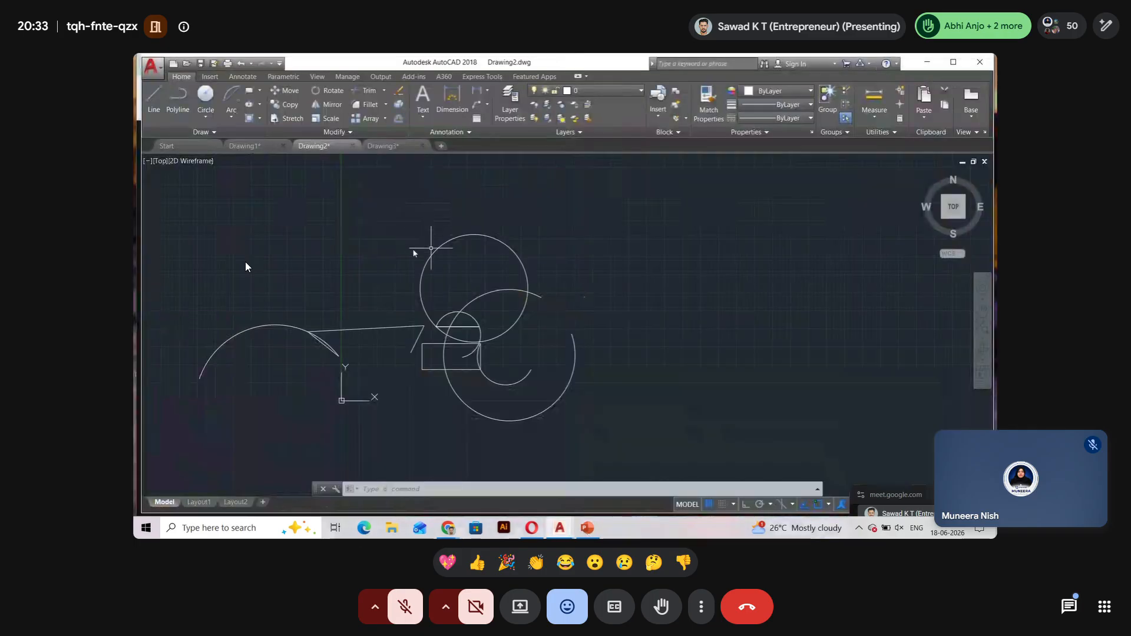
Dimension the long slanted line between its two endpoints, placing the dimension line just above it.
left_click(449, 100)
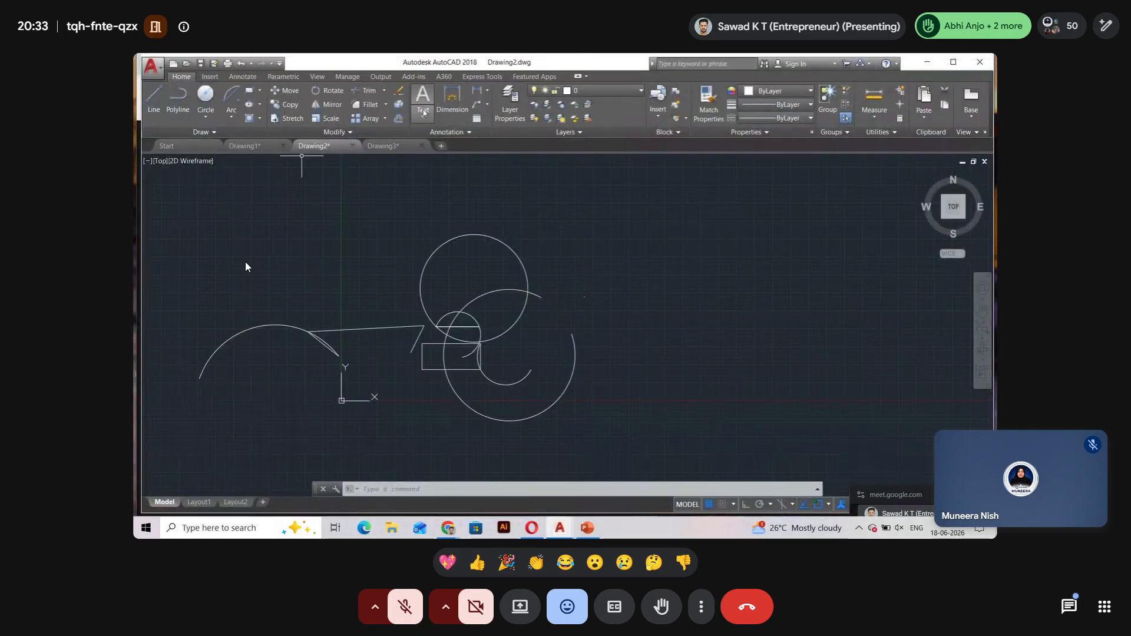
scroll(309, 333, "up", 6)
left_click(315, 383)
scroll(314, 383, "down", 4)
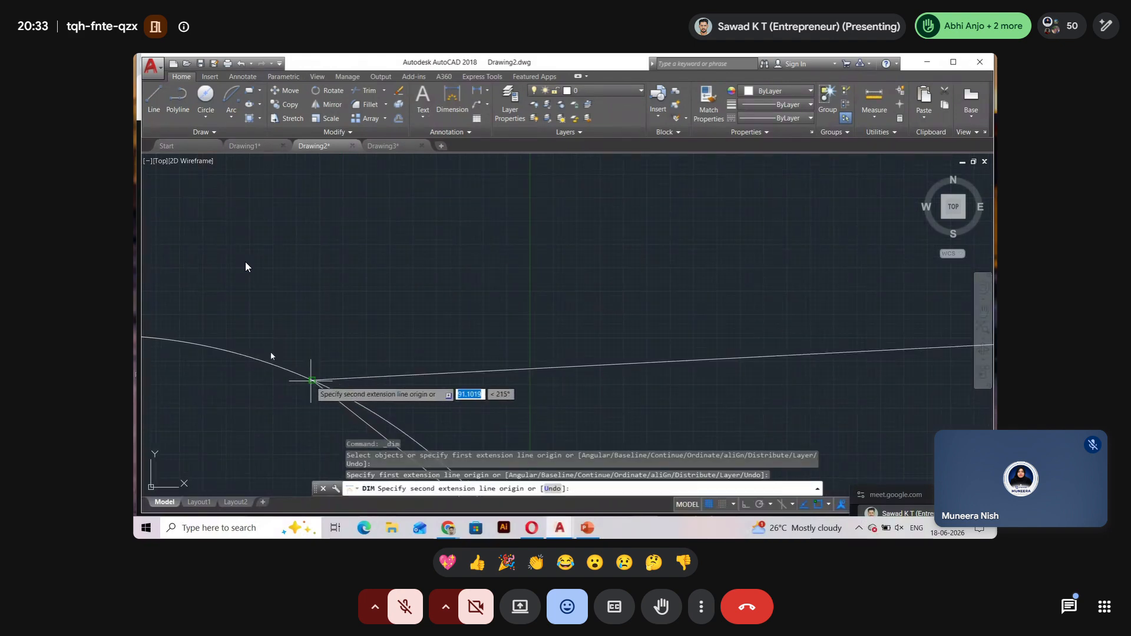
scroll(501, 361, "up", 4)
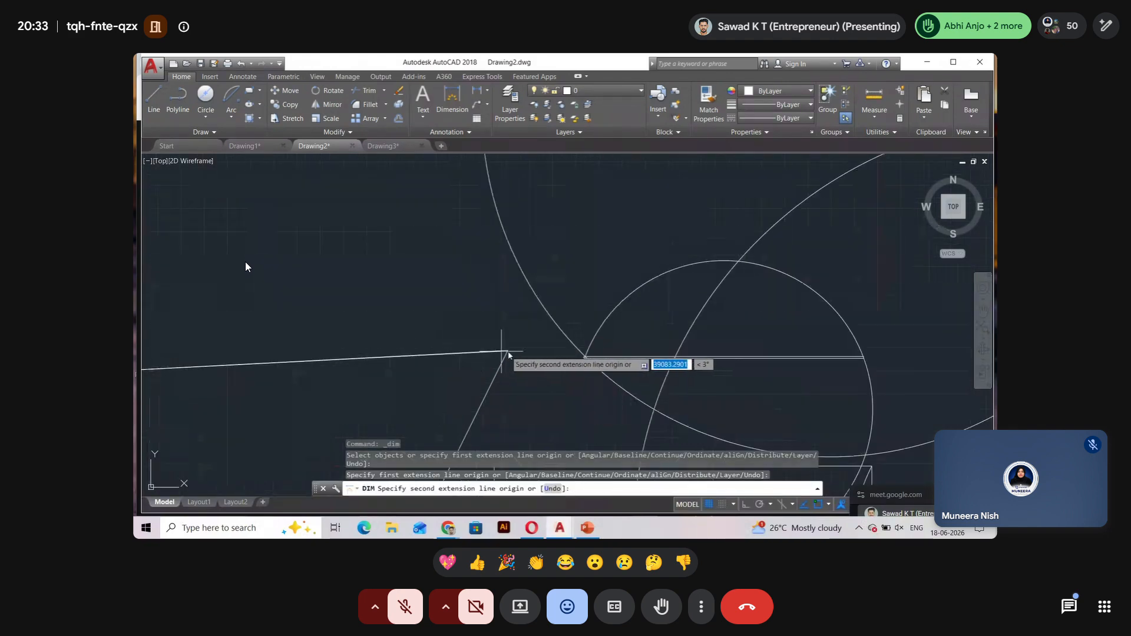
left_click(505, 352)
scroll(492, 336, "down", 4)
left_click(474, 319)
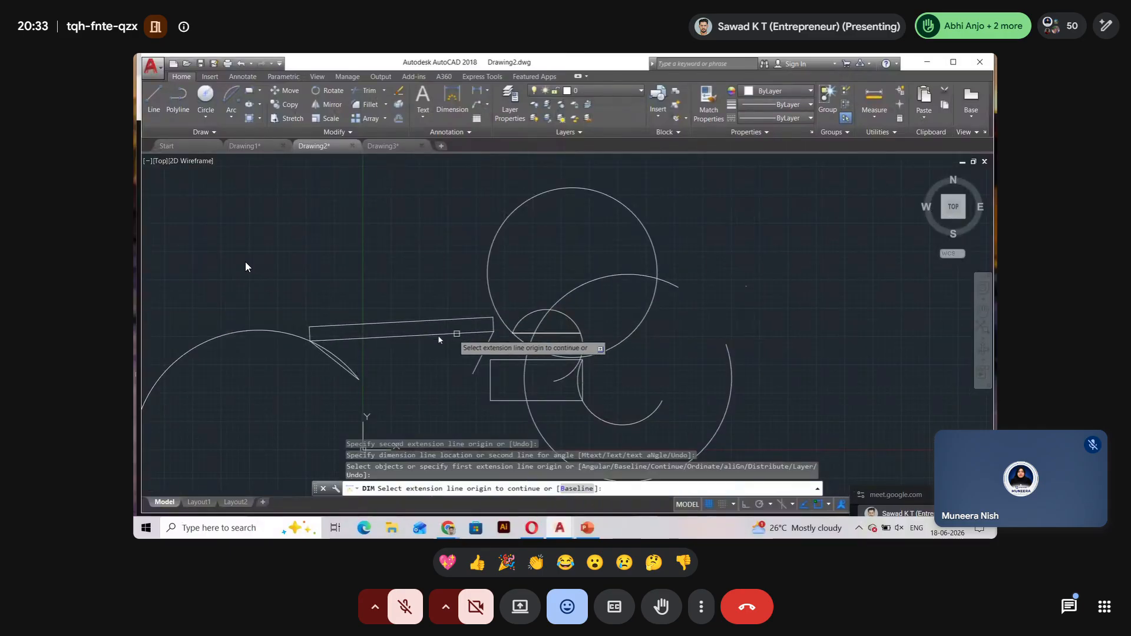
Examine the dimension text on the long slanted line up close, and end the dimension command.
scroll(375, 327, "up", 4)
scroll(461, 322, "up", 6)
scroll(462, 319, "down", 3)
scroll(413, 323, "up", 4)
scroll(457, 388, "up", 3)
scroll(455, 380, "down", 5)
scroll(454, 383, "down", 4)
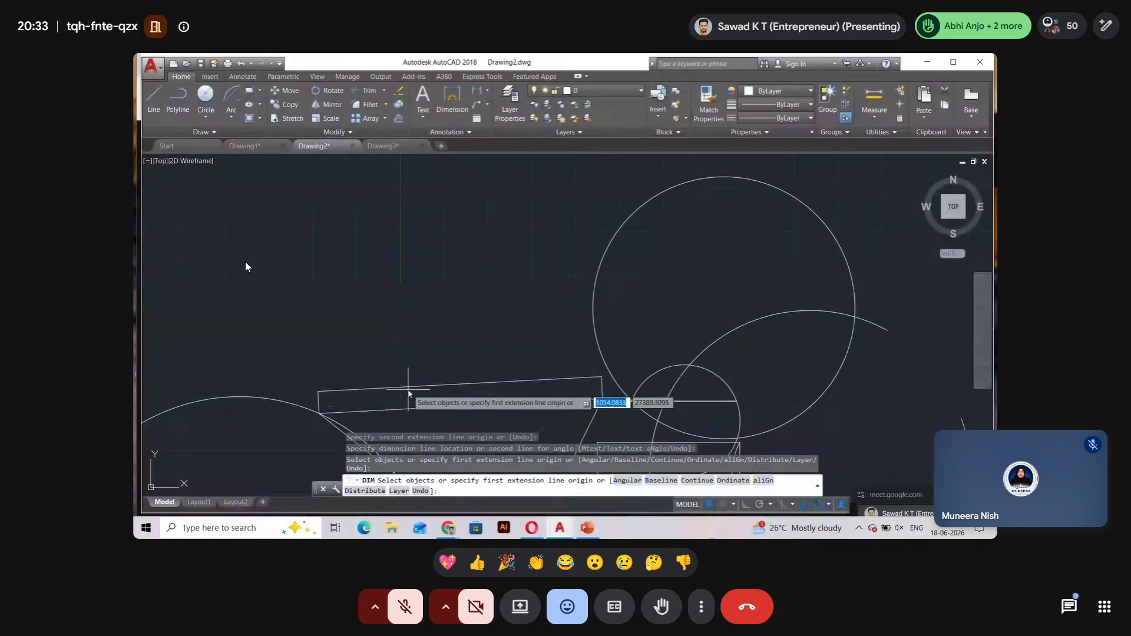
scroll(411, 390, "up", 7)
scroll(690, 361, "up", 5)
scroll(666, 345, "up", 5)
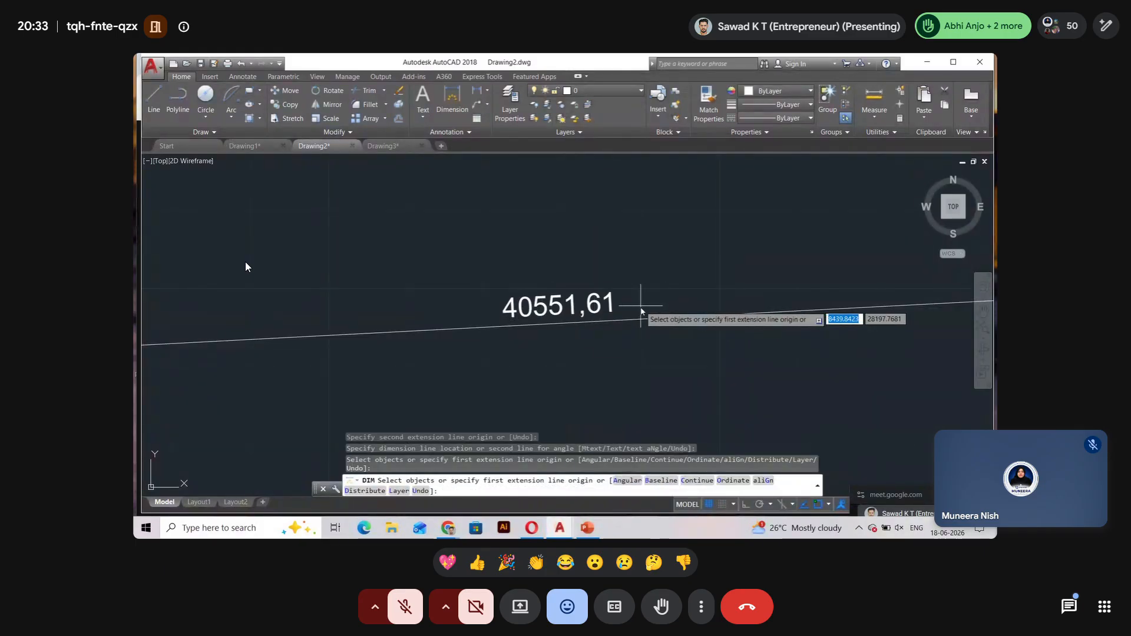
scroll(621, 312, "down", 5)
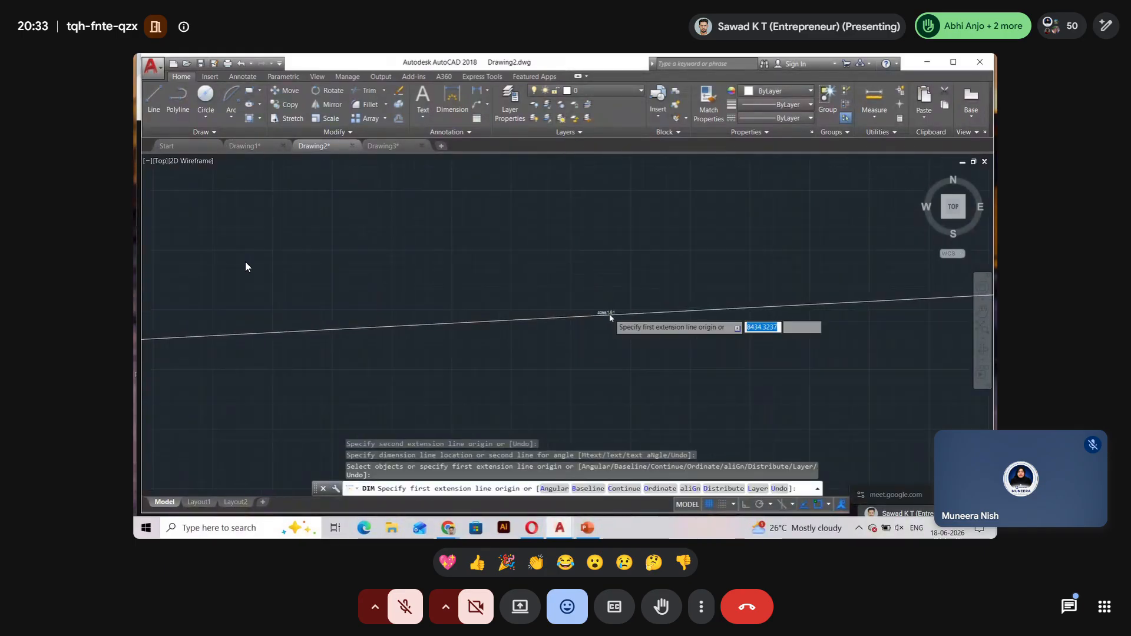
scroll(607, 315, "down", 4)
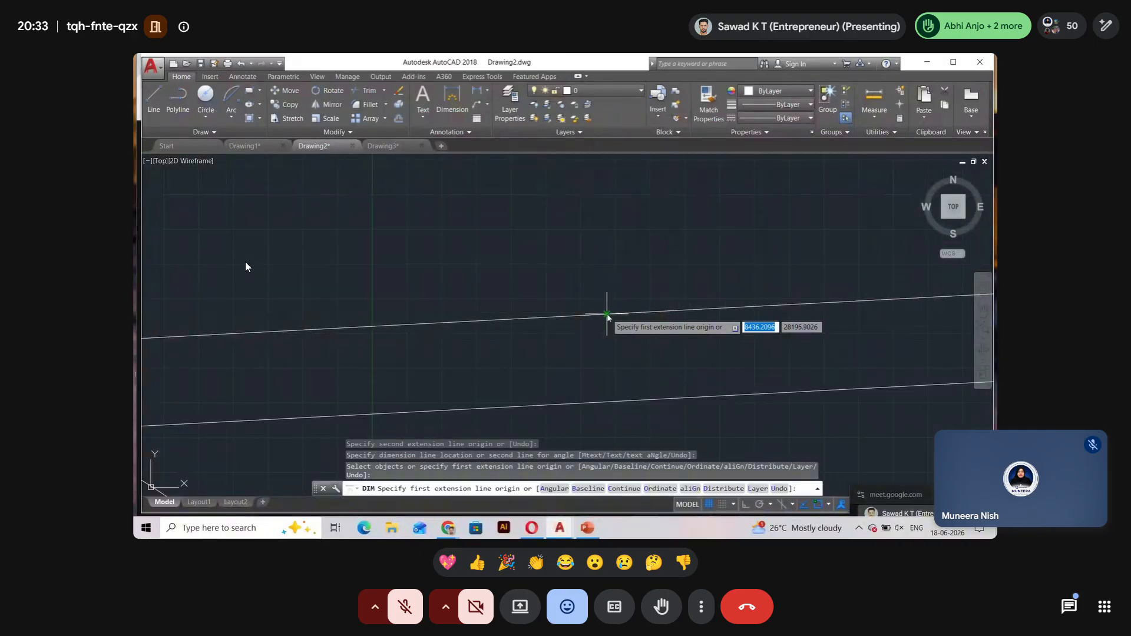
scroll(608, 315, "down", 5)
key("Escape")
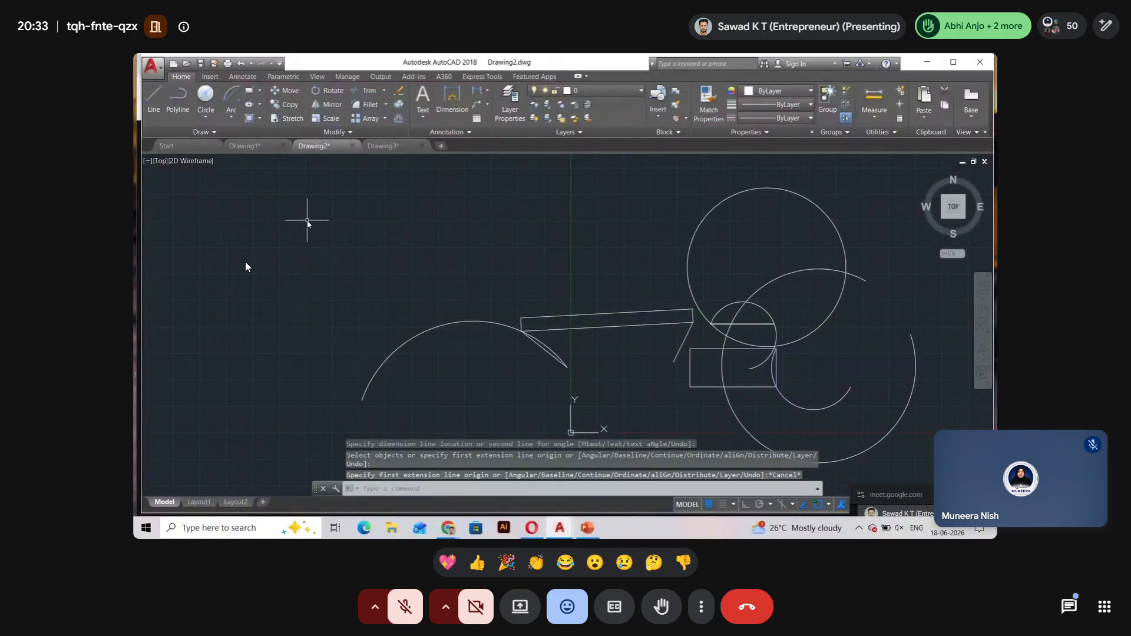
Set the drawing units to a length precision of 0.0 and the insertion scale to Meters.
type("un")
key("Return")
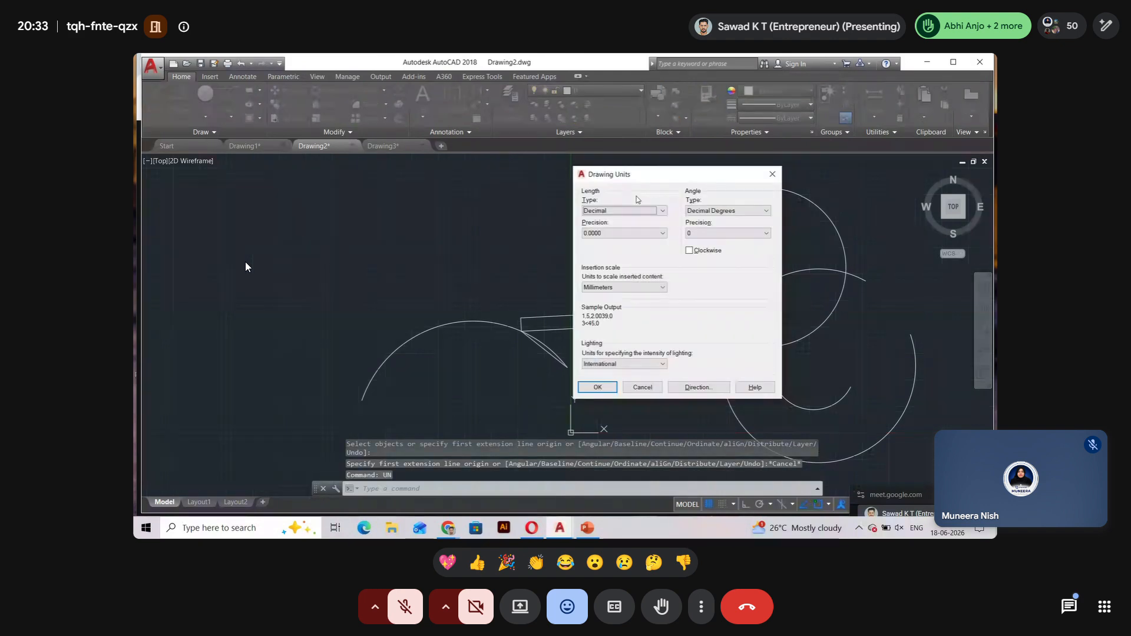
left_click(628, 233)
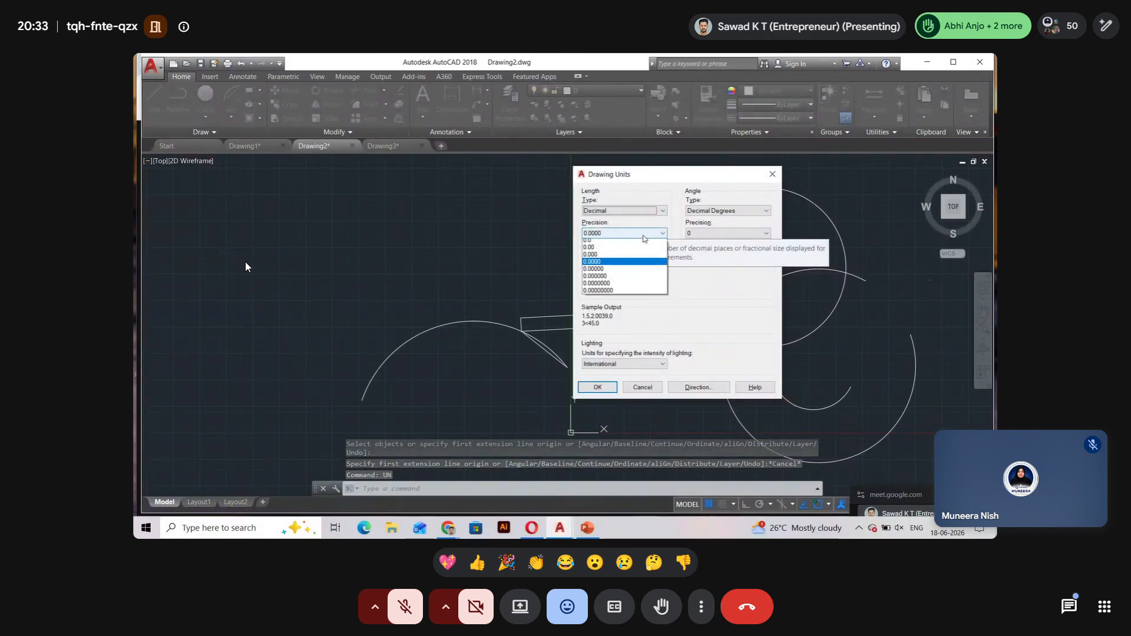
left_click(628, 249)
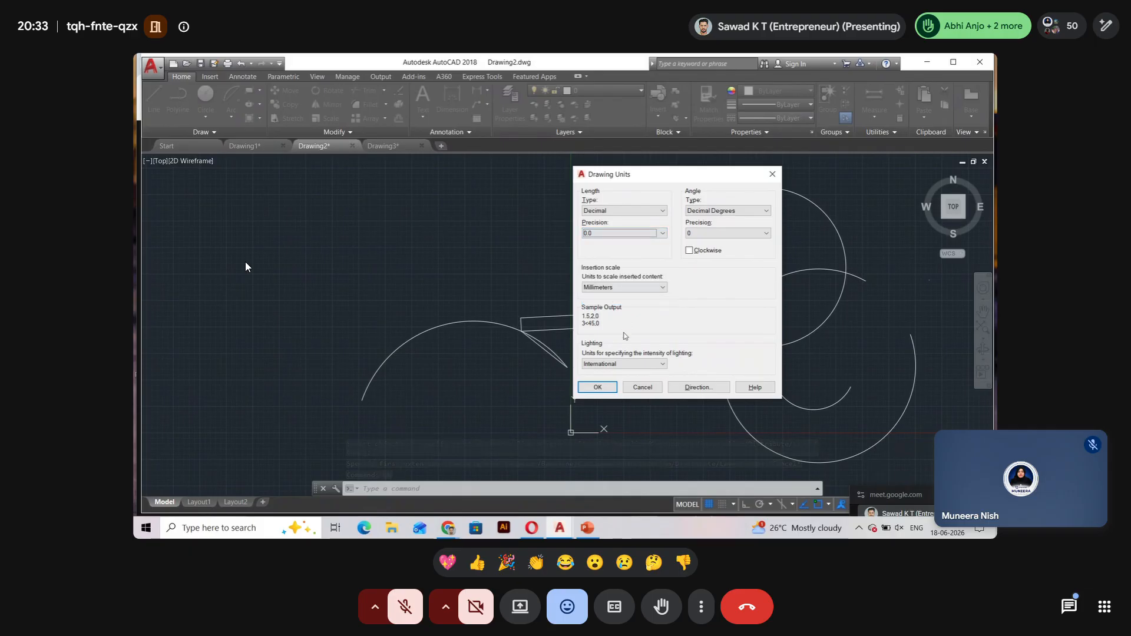
left_click(625, 287)
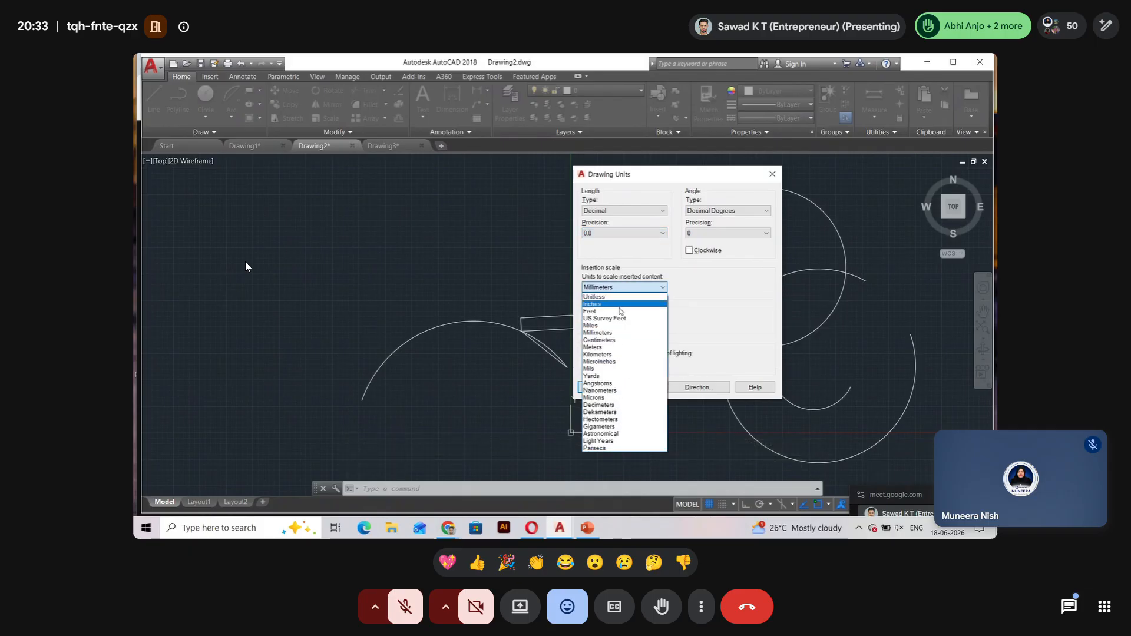
left_click(603, 341)
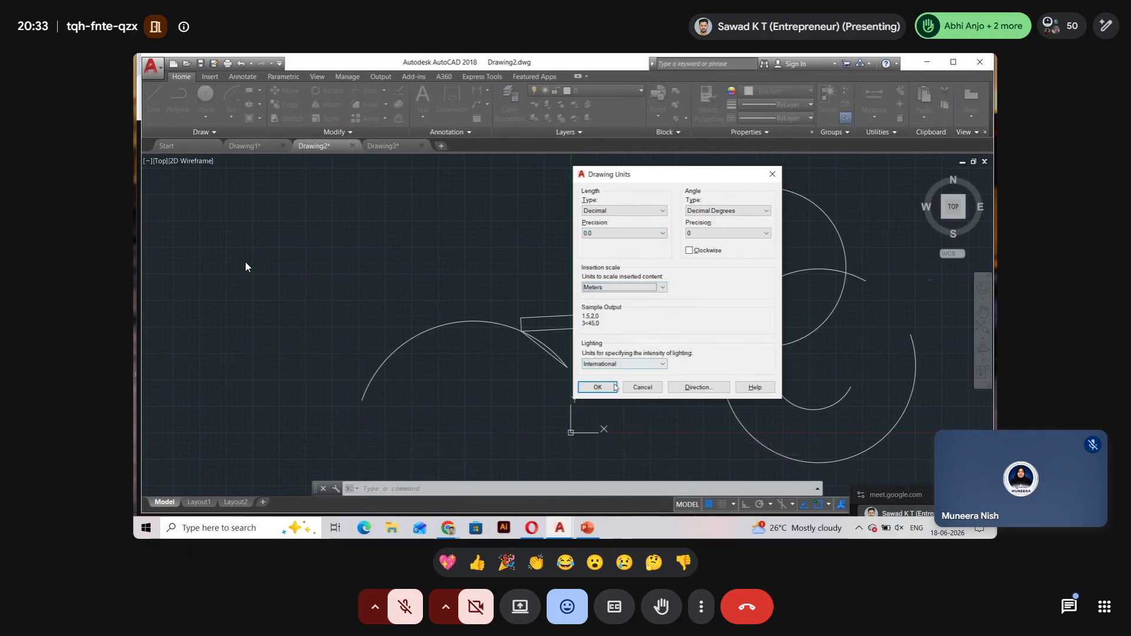
left_click(598, 389)
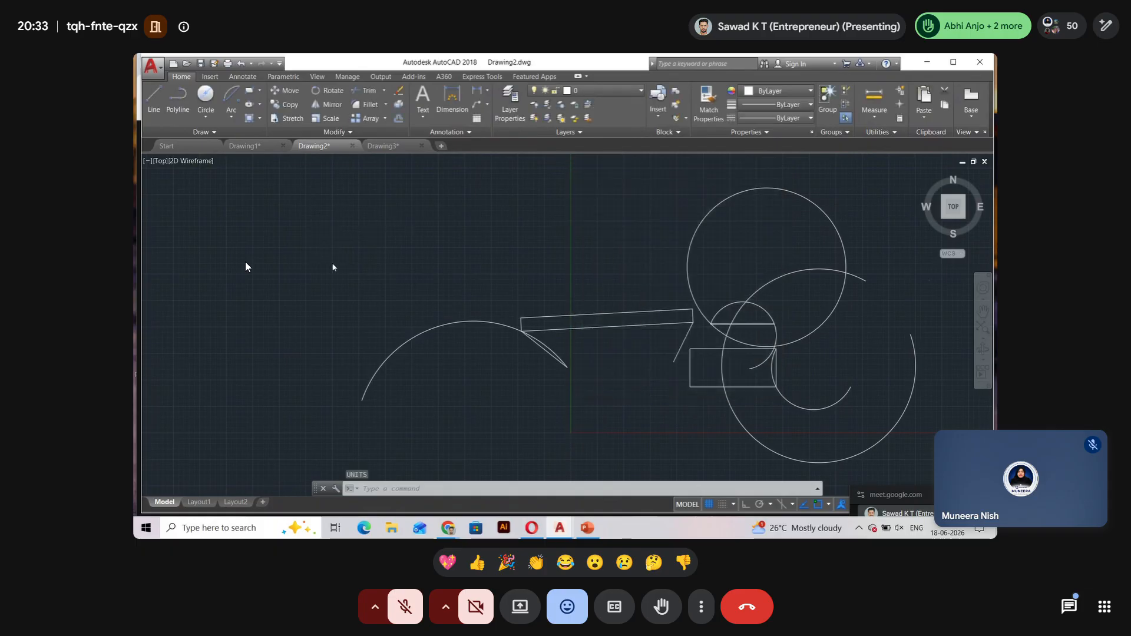
Draw a 1000-unit horizontal line with Ortho on, in the empty area above the left arc.
type("l")
key("Return")
left_click(294, 263)
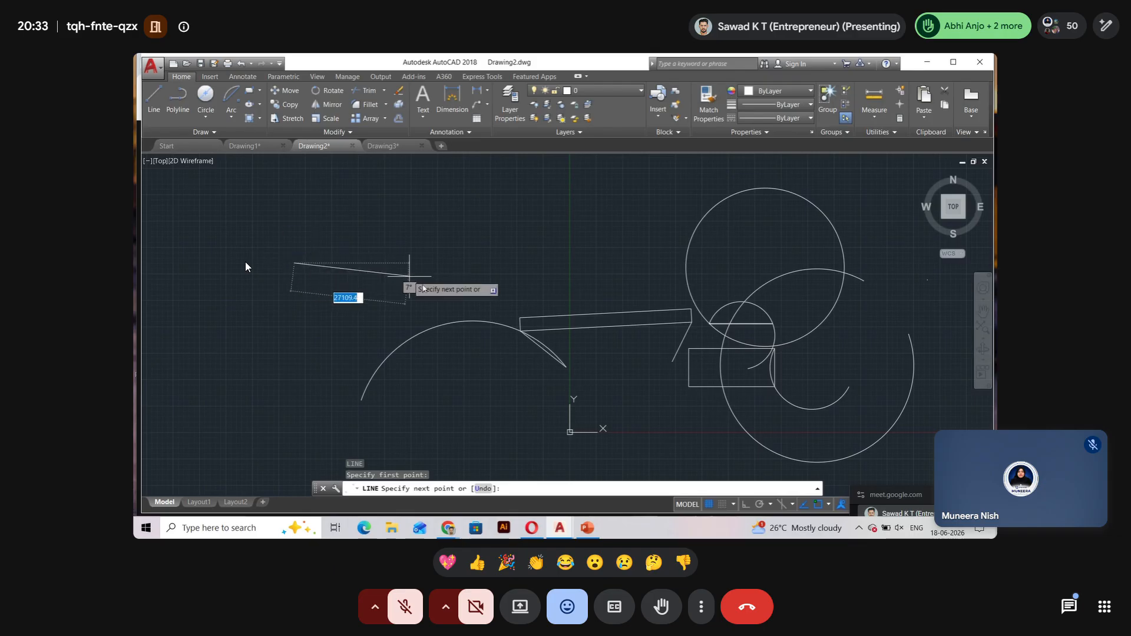
key("F8")
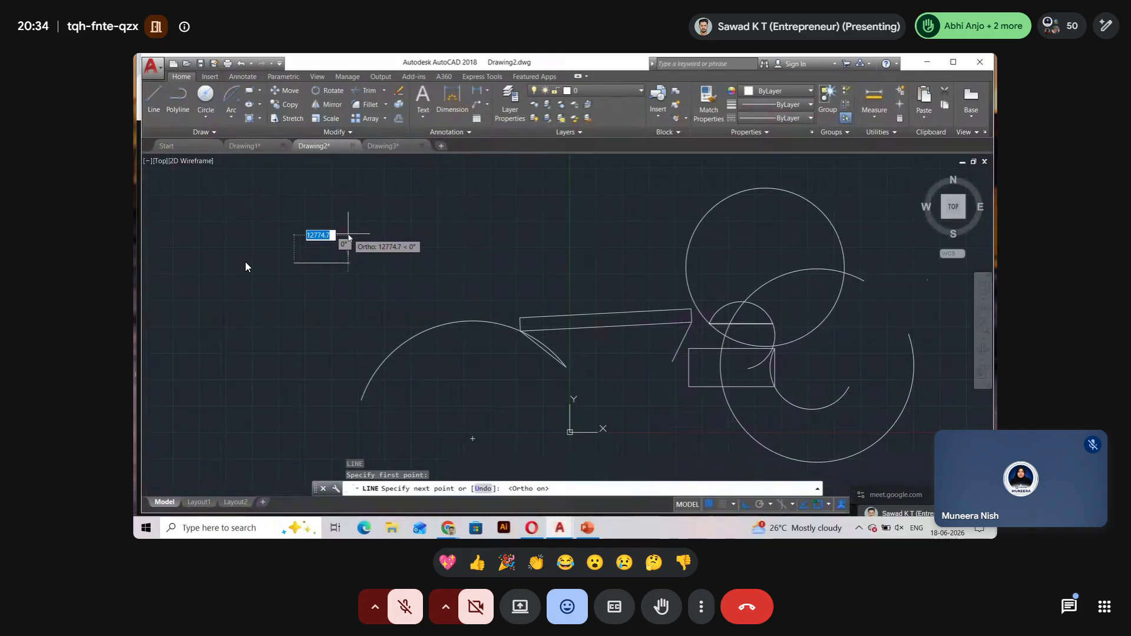
type("1000")
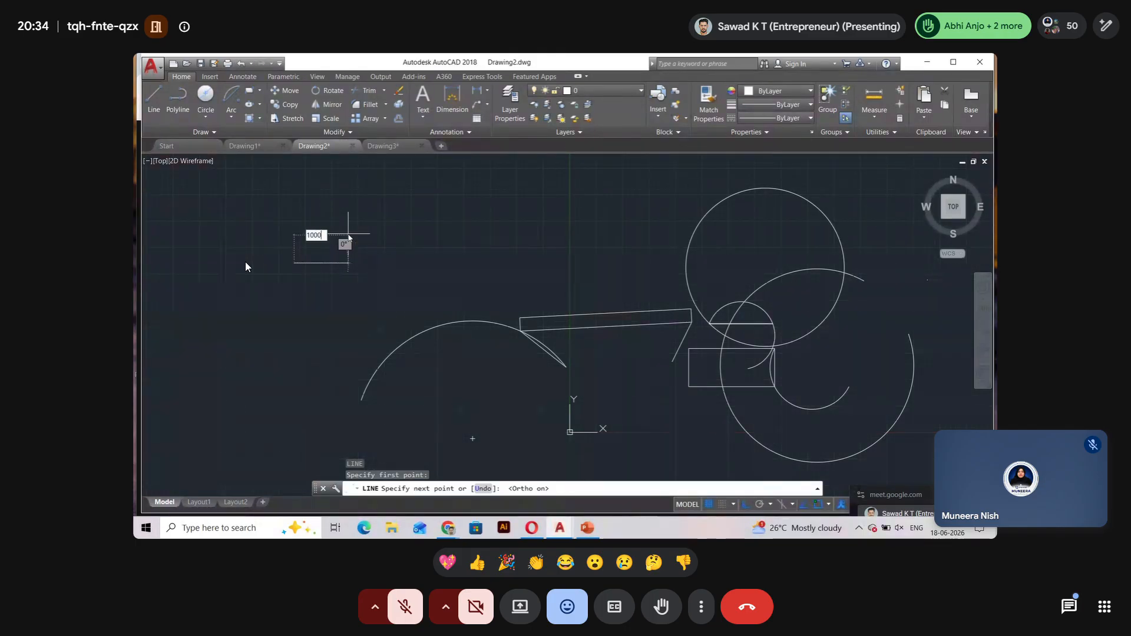
key("Return")
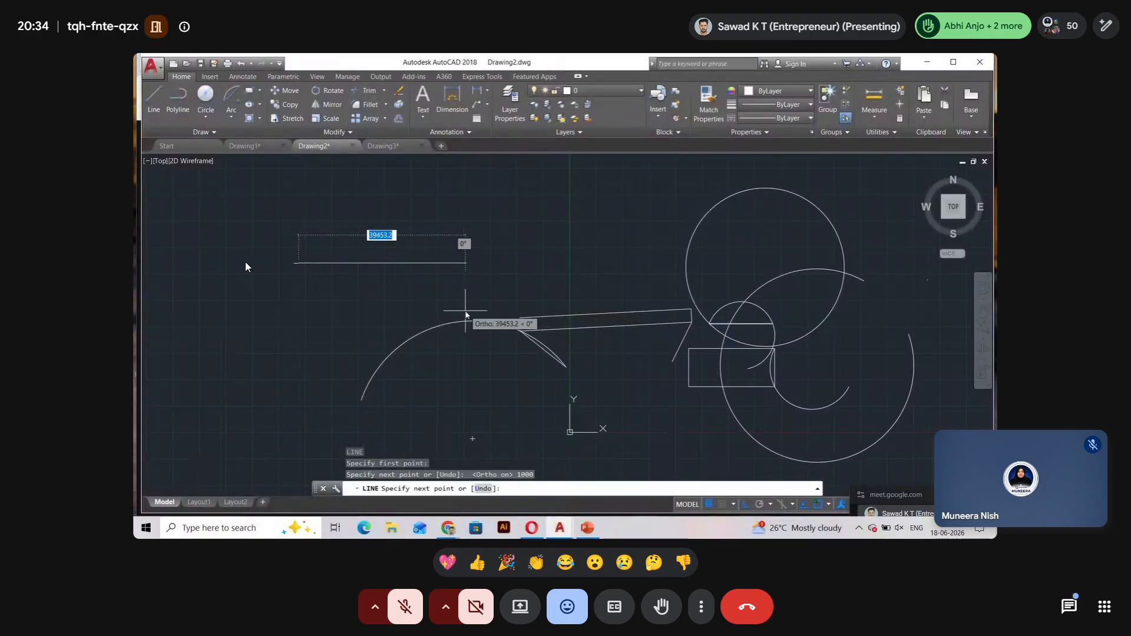
key("Escape")
Add a linear dimension between the ends of the short 1000-unit line, placed just above it, and check its text.
scroll(290, 252, "up", 5)
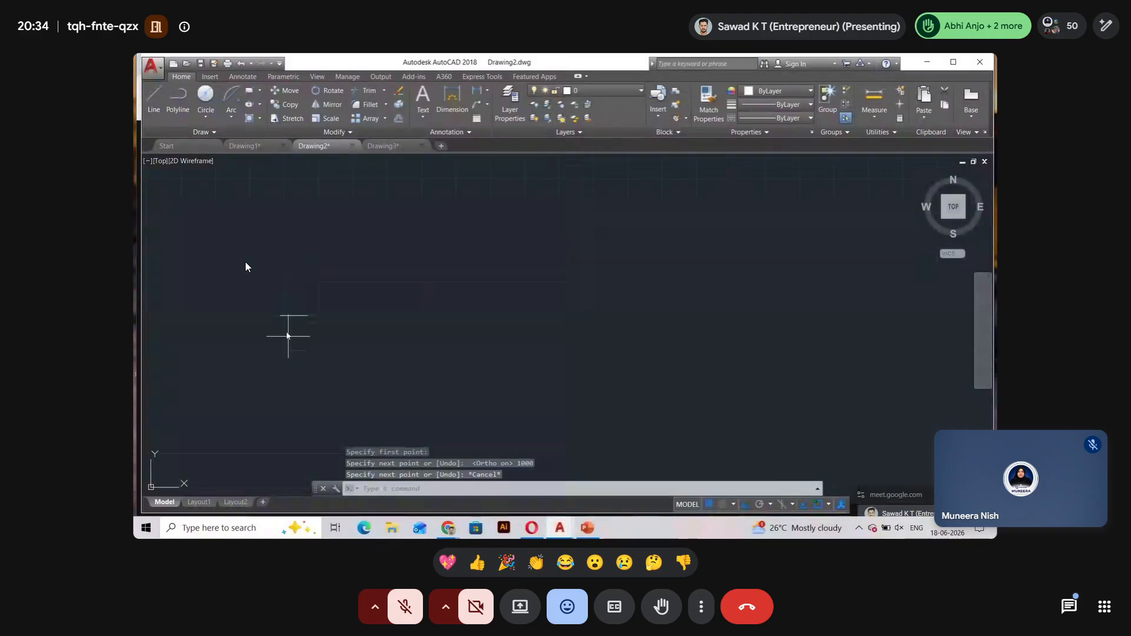
scroll(286, 321, "up", 2)
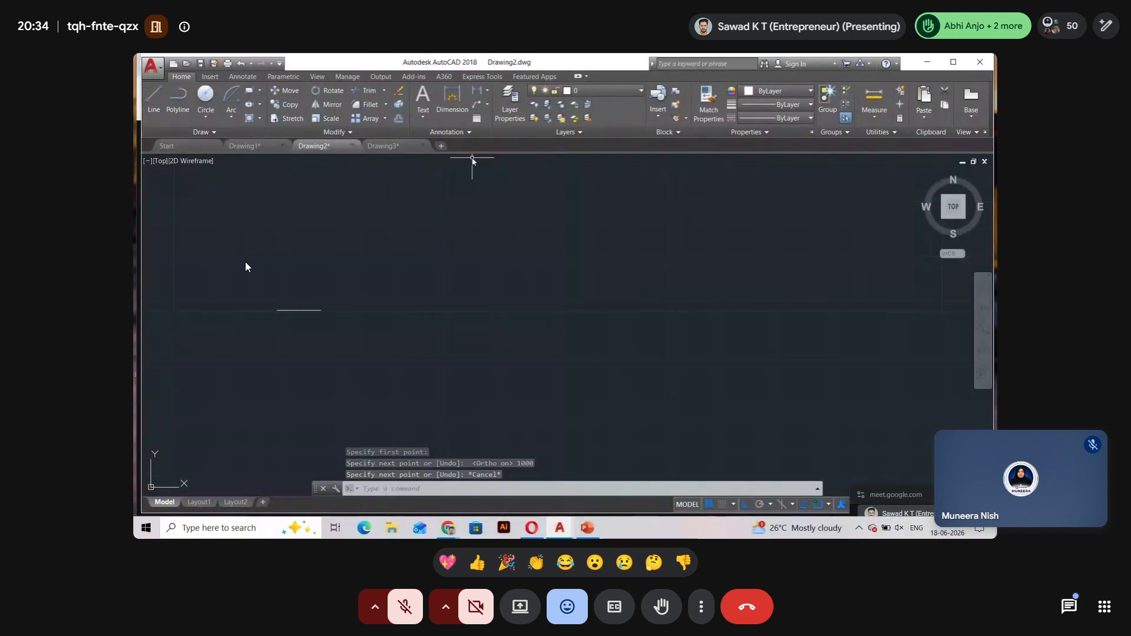
type("DI")
type("LI")
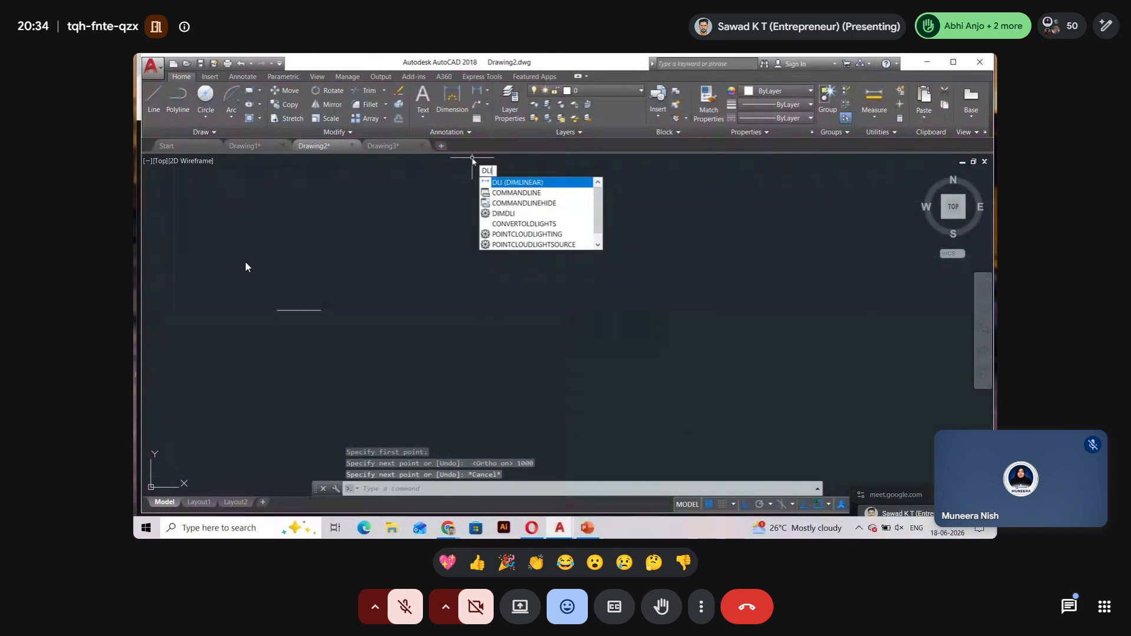
key("Return")
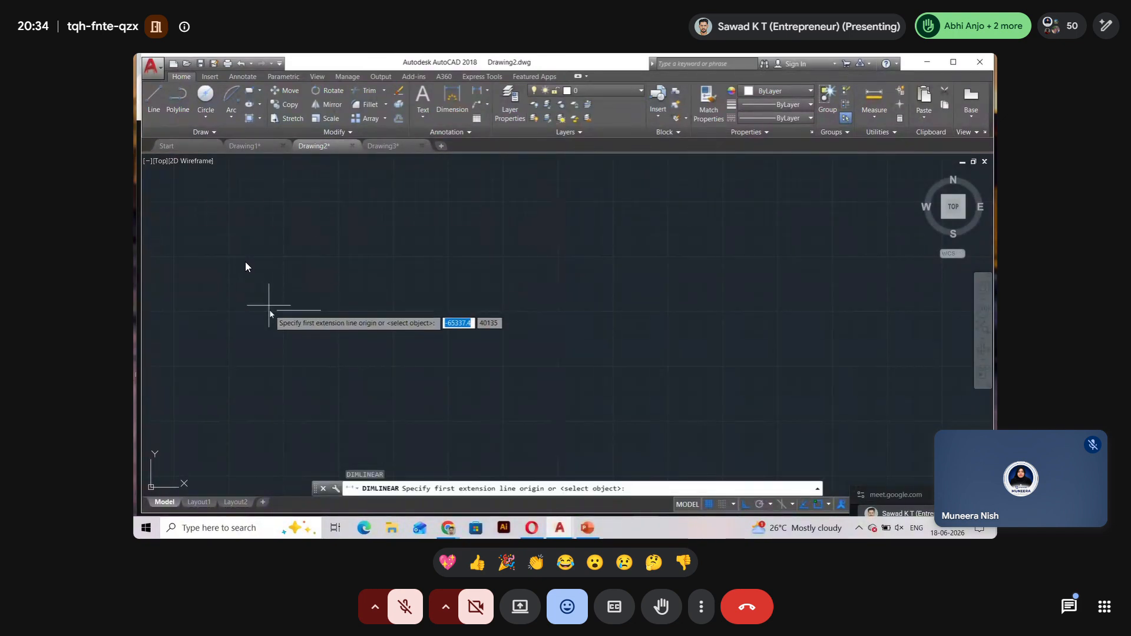
left_click(287, 308)
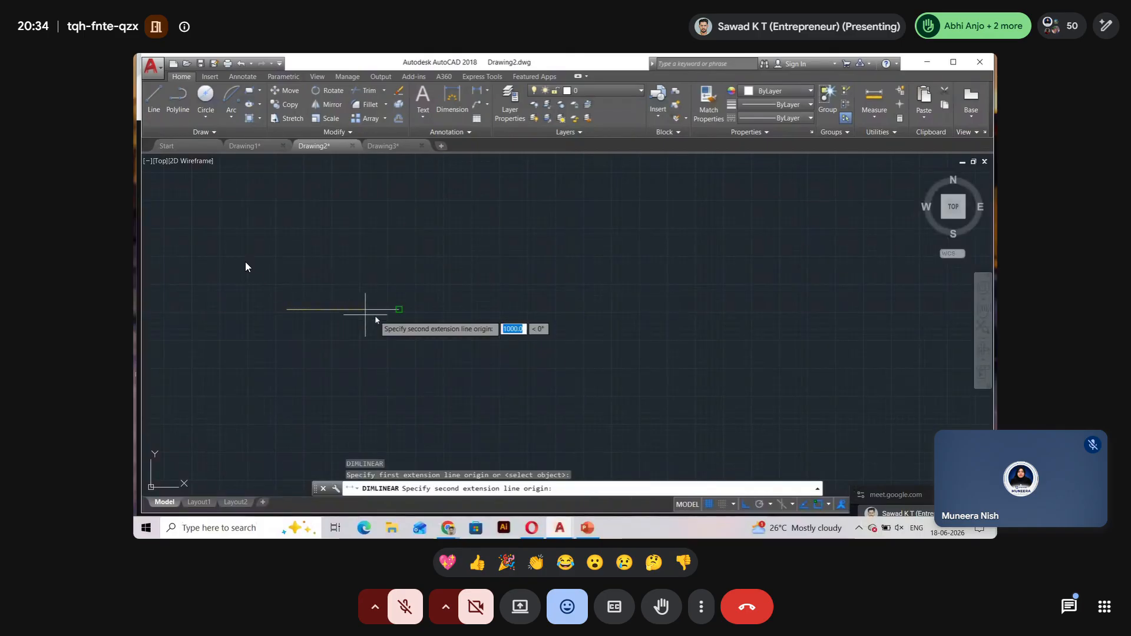
type("1000")
key("Return")
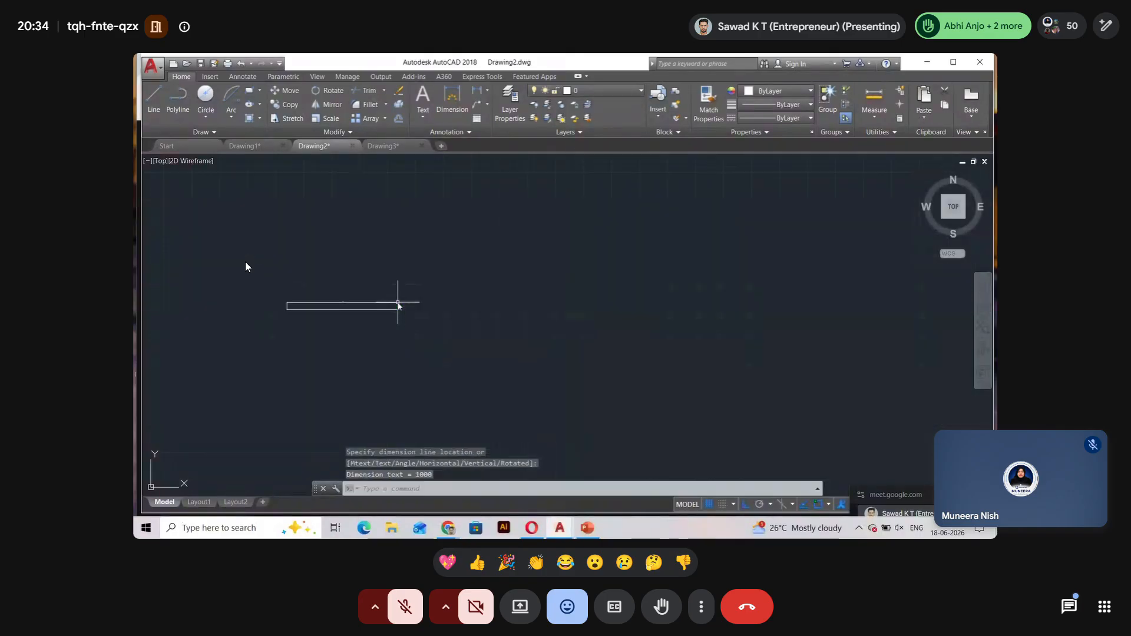
scroll(354, 303, "up", 5)
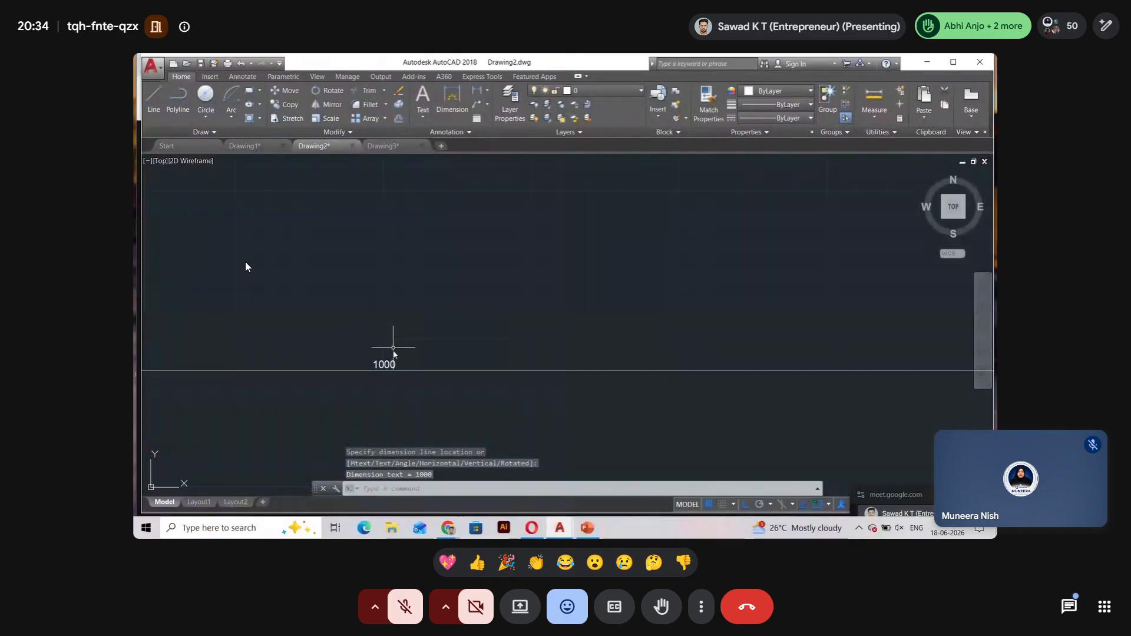
Examine the linear dimension above the 1000-unit line, checking its text and end arrows at close range and from a distance.
scroll(389, 325, "down", 3)
left_click(387, 324)
scroll(387, 324, "down", 3)
scroll(368, 320, "up", 6)
scroll(471, 368, "up", 3)
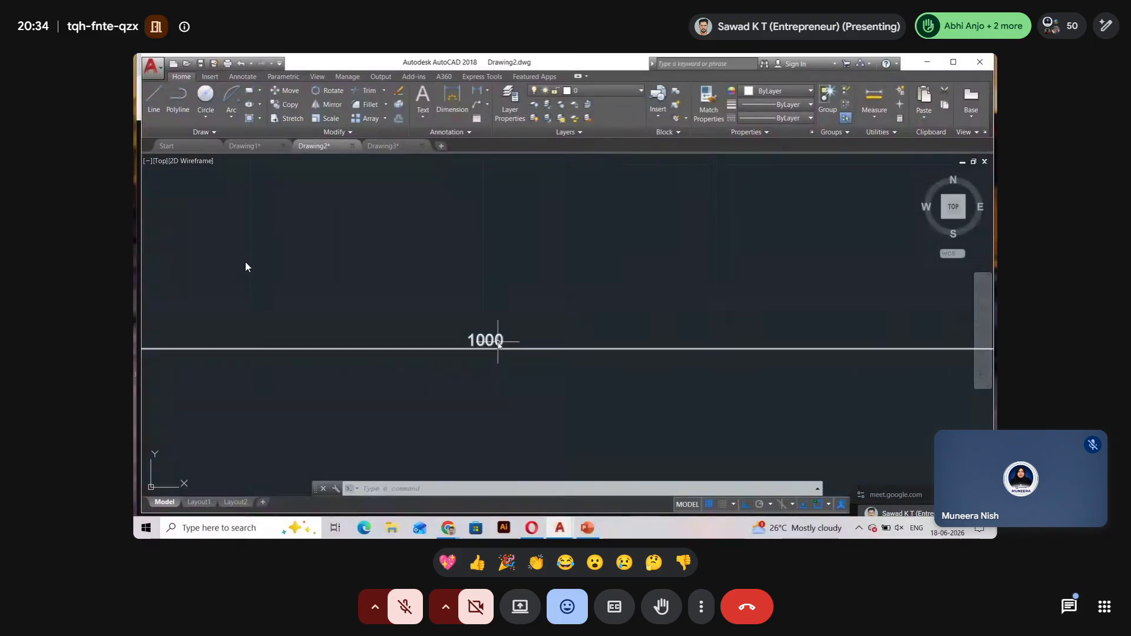
scroll(498, 345, "down", 4)
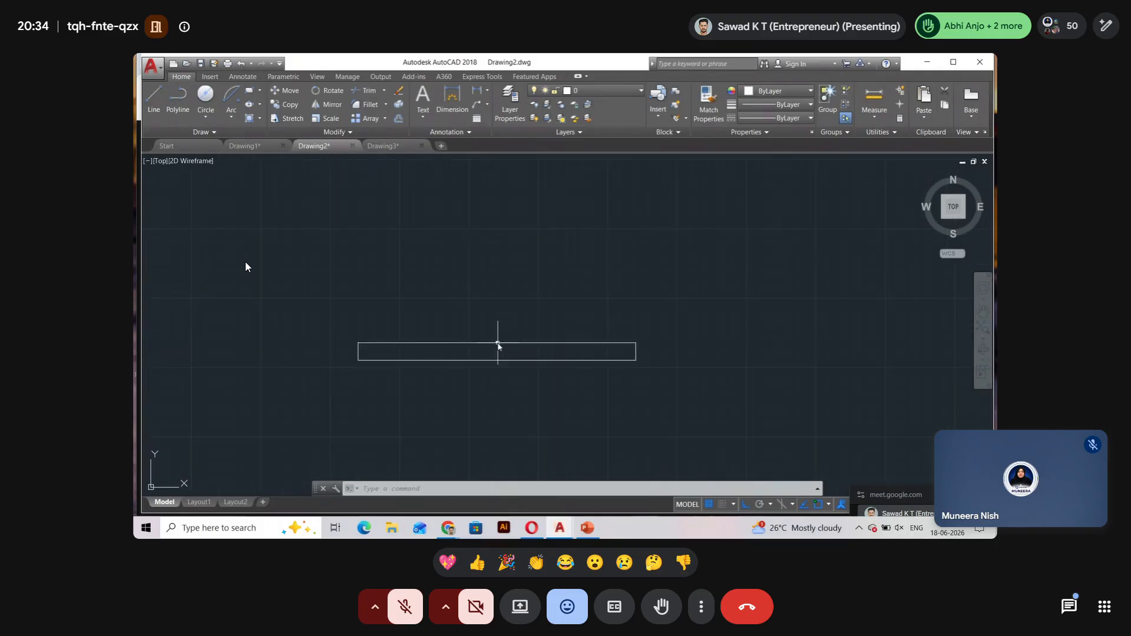
scroll(492, 345, "up", 4)
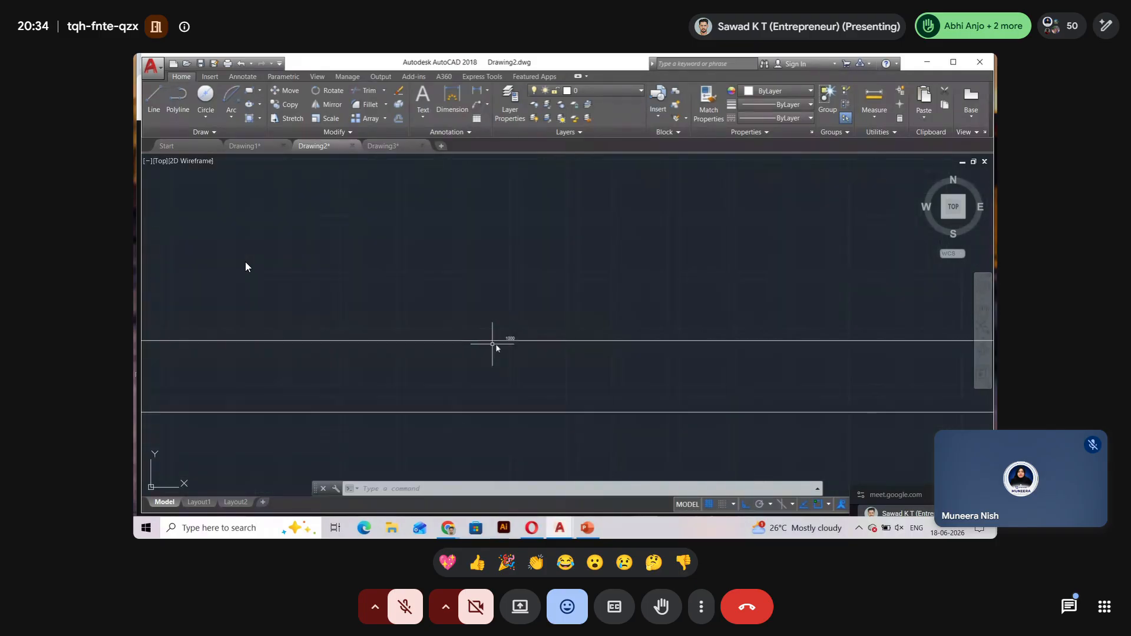
scroll(510, 346, "up", 2)
scroll(496, 330, "down", 5)
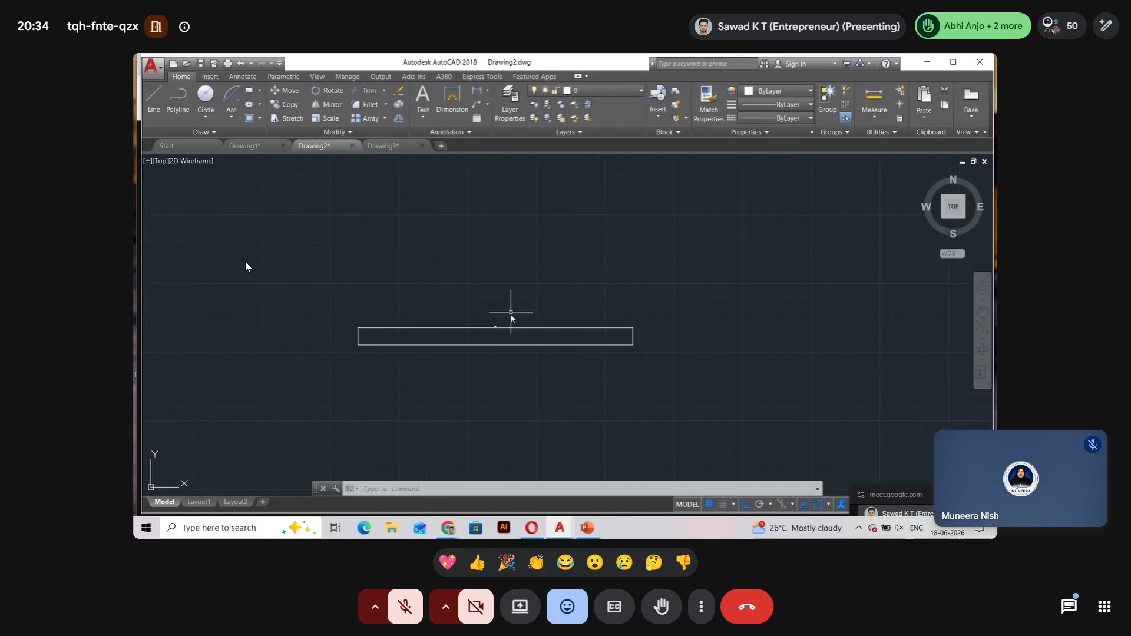
scroll(510, 319, "up", 4)
scroll(318, 339, "down", 6)
scroll(353, 372, "up", 6)
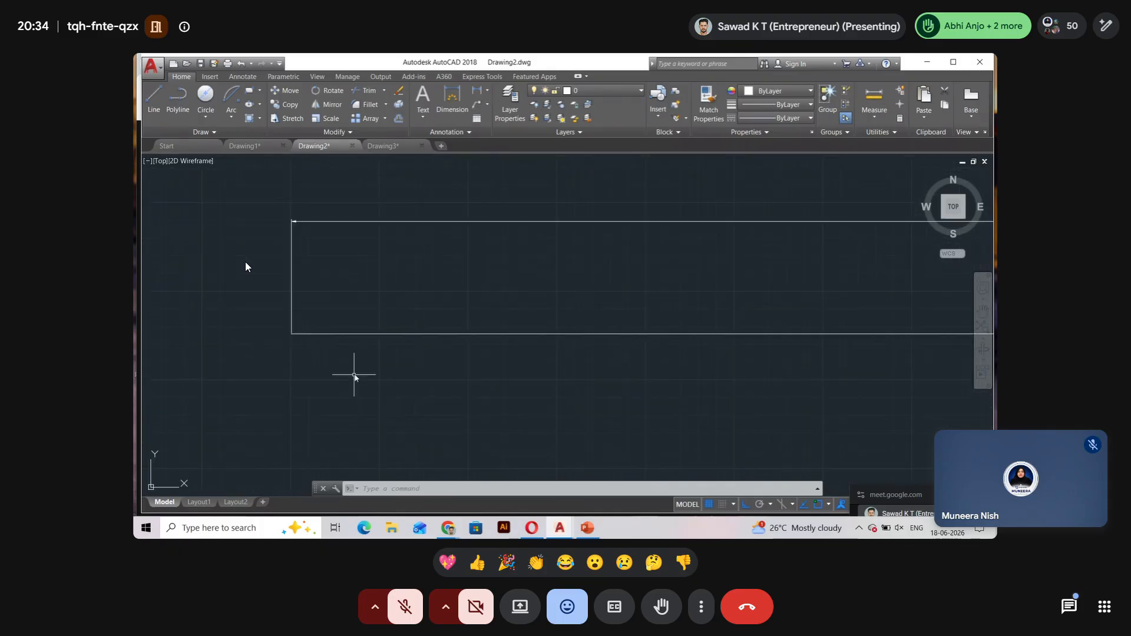
scroll(301, 212, "up", 6)
scroll(185, 254, "down", 6)
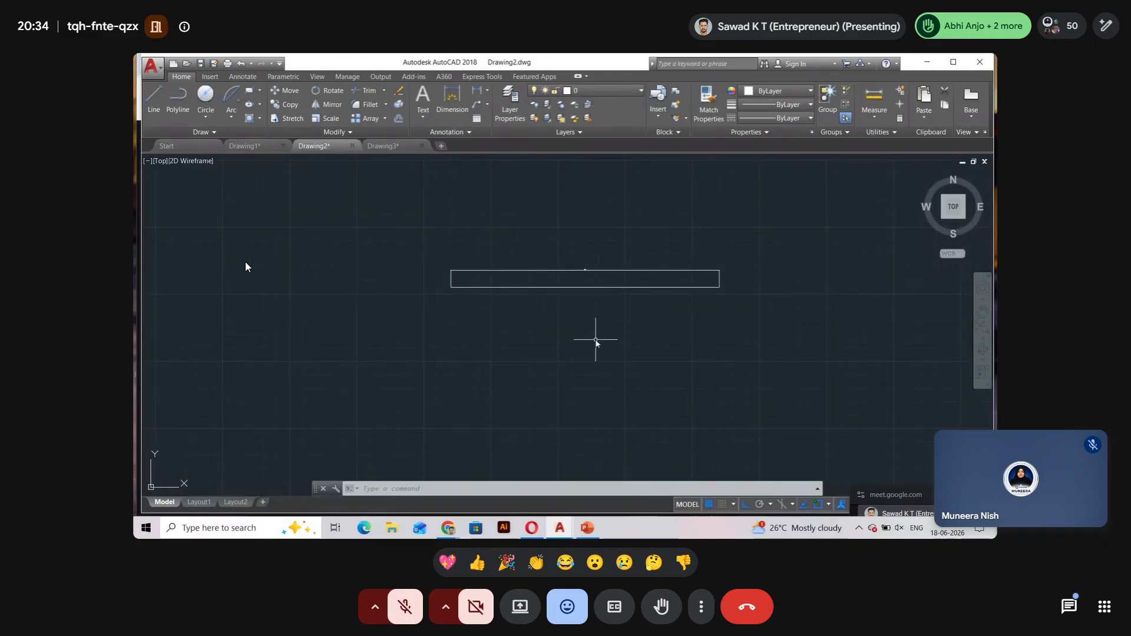
scroll(567, 290, "down", 2)
middle_click_drag(567, 290, 485, 300)
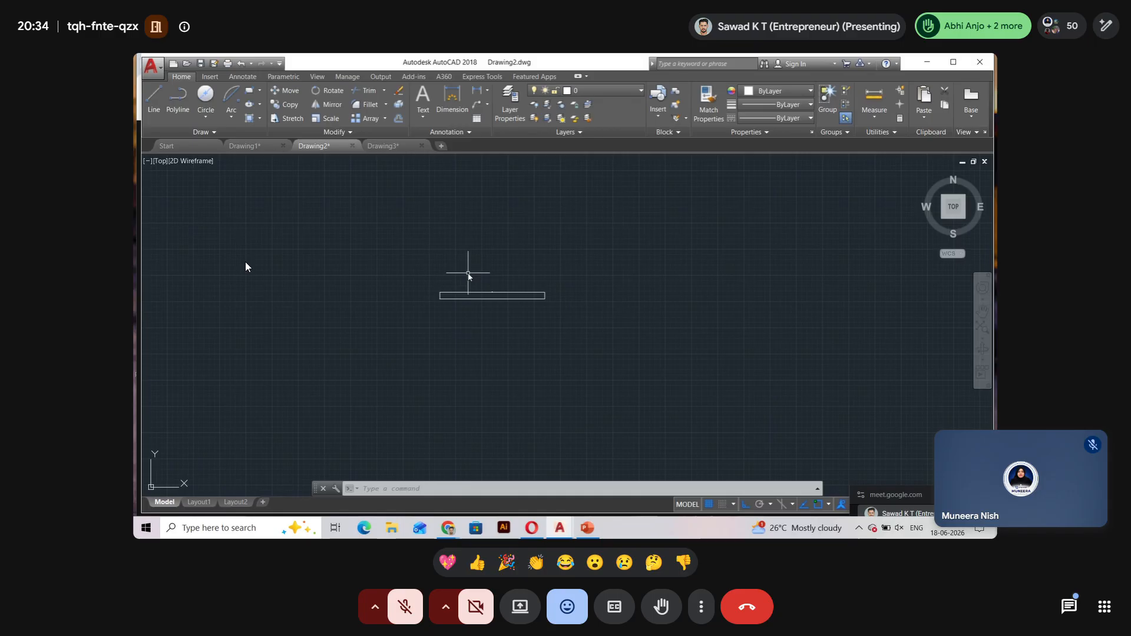
Switch to PowerPoint to consult the Tools Study slide, and return to AutoCAD with no command active.
left_click(592, 532)
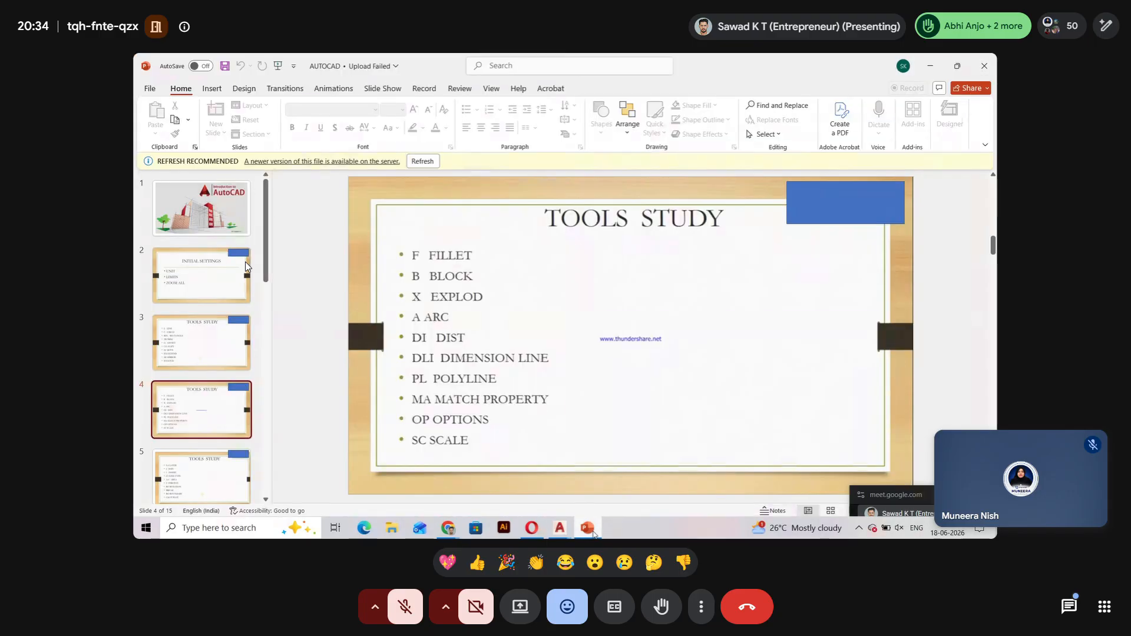
left_click(590, 530)
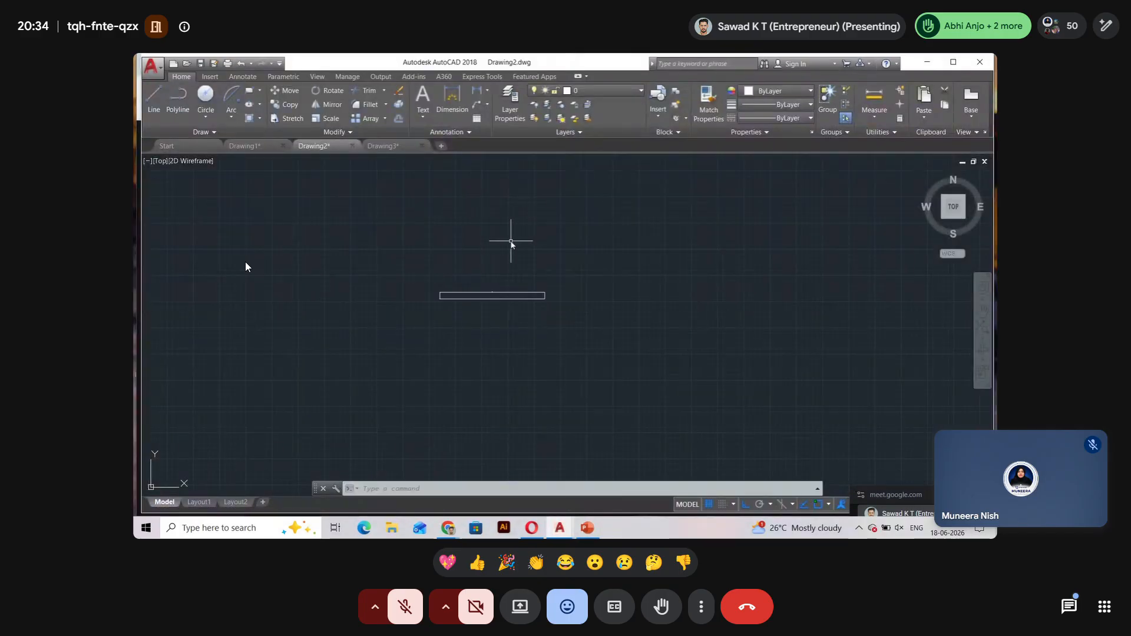
key("Escape")
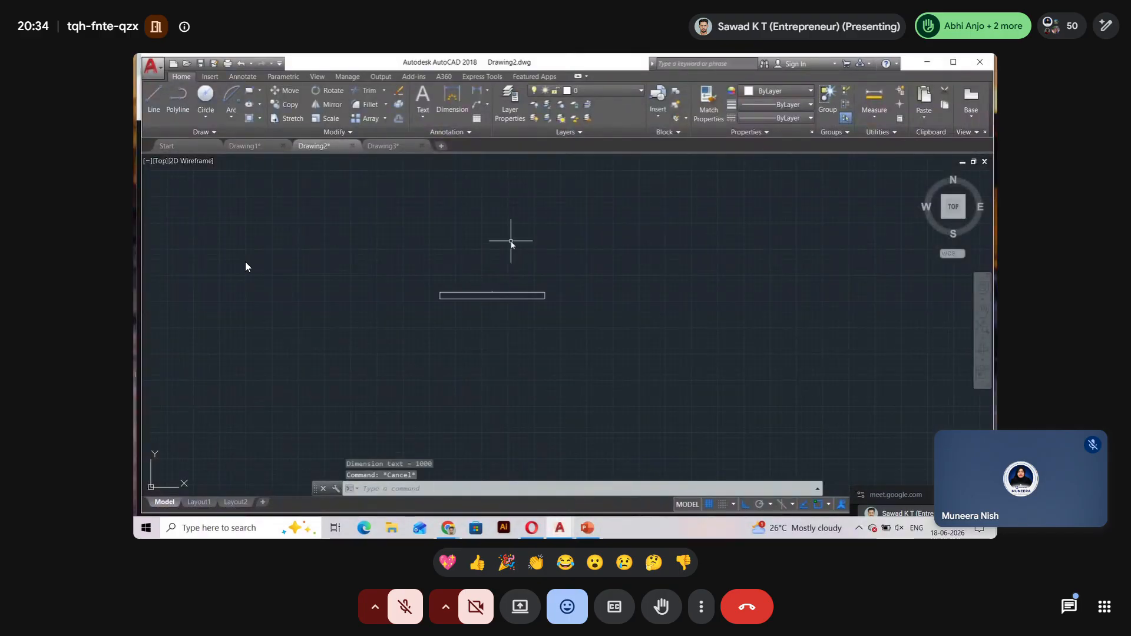
Open the ISO-25 dimension style for modification and set its text height to 5.
type("dim")
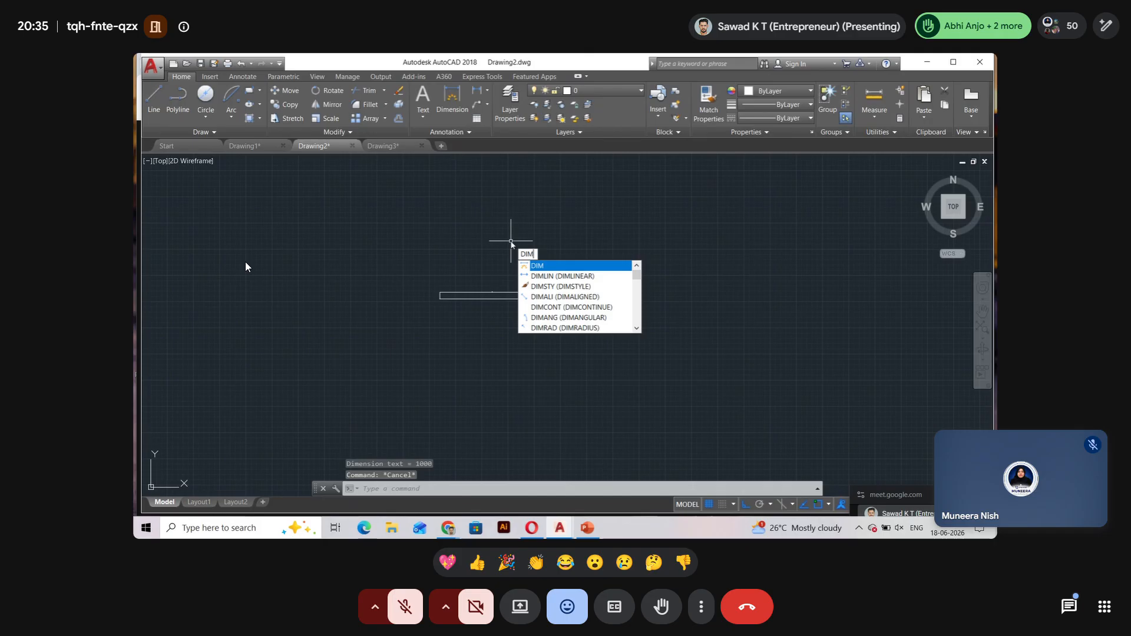
type("s")
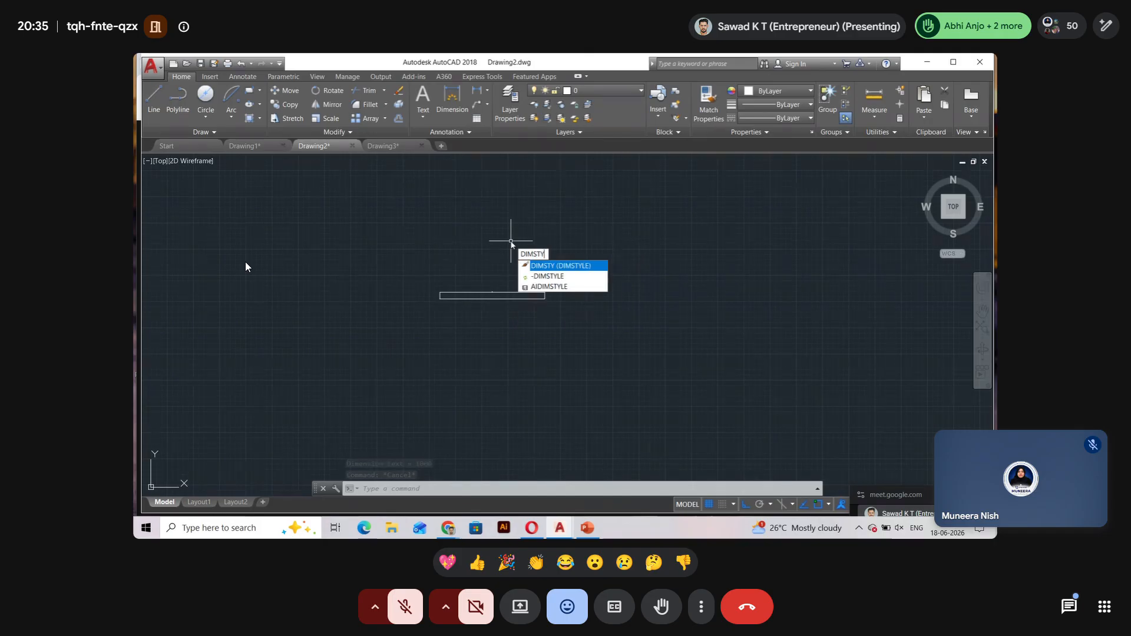
key("Return")
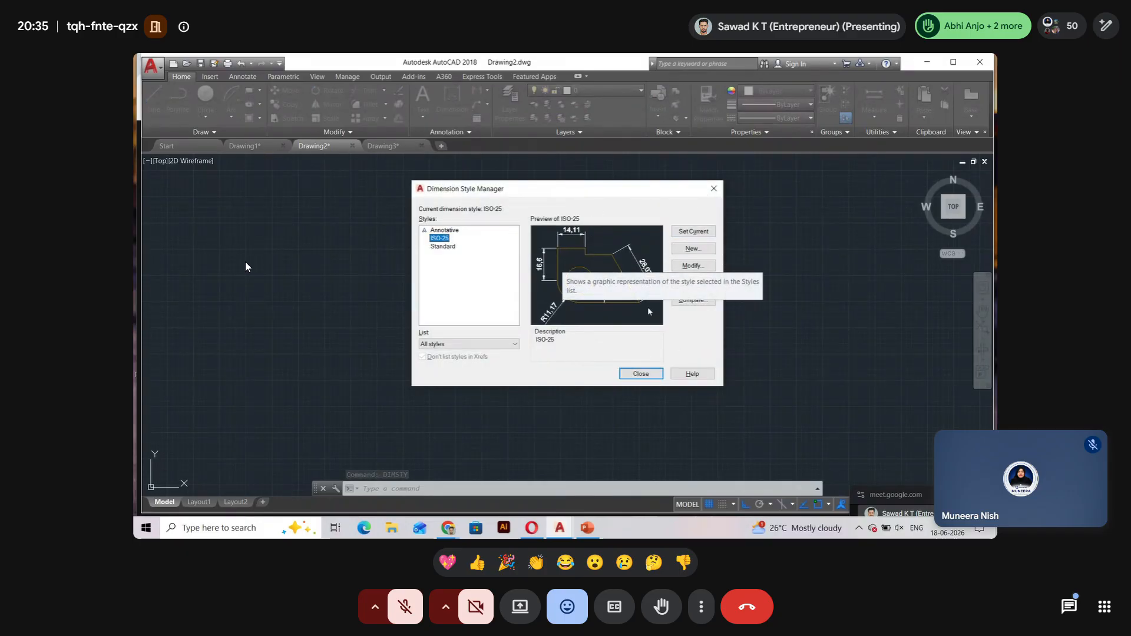
left_click(700, 268)
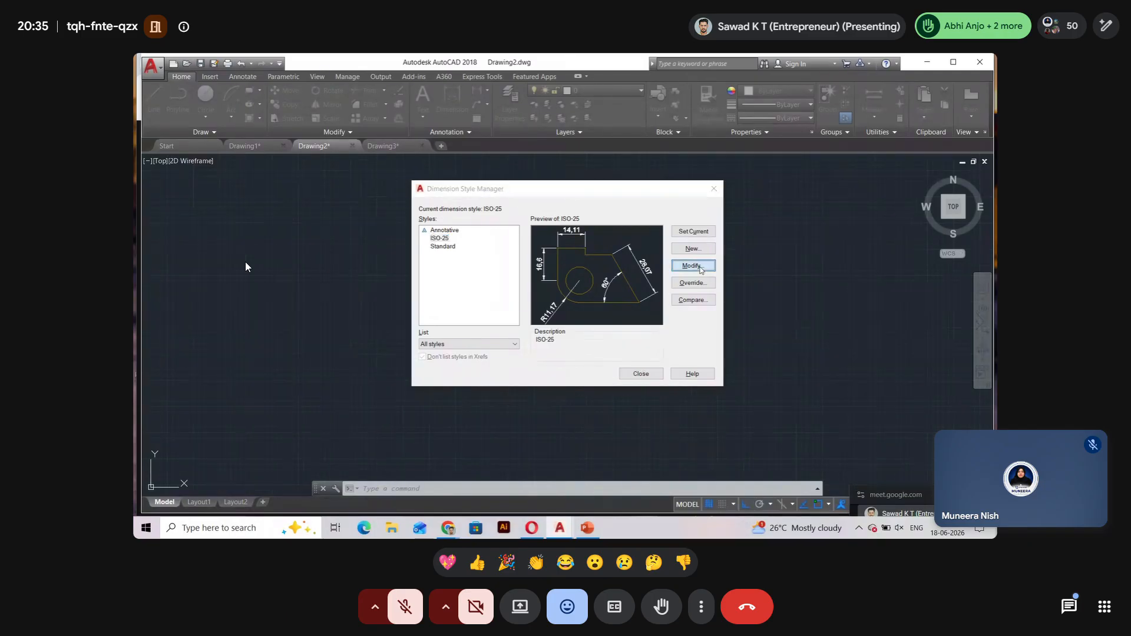
left_click_drag(664, 170, 429, 166)
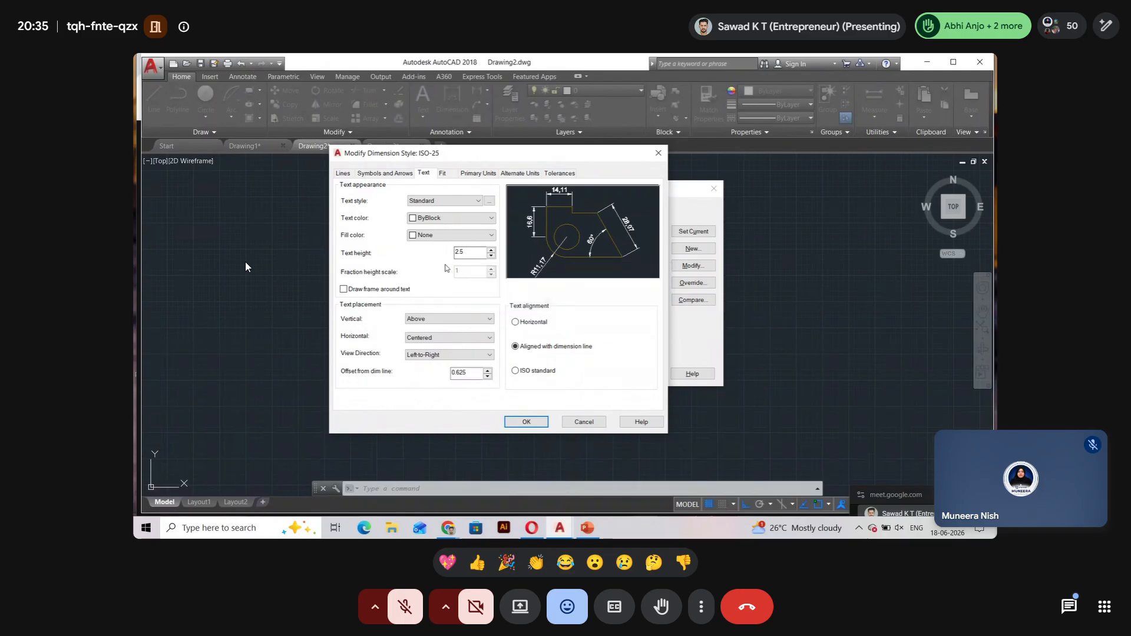
double_click(465, 254)
type("5")
Set the precision of the style's linear dimensions to 0.0 in the primary units.
left_click(479, 174)
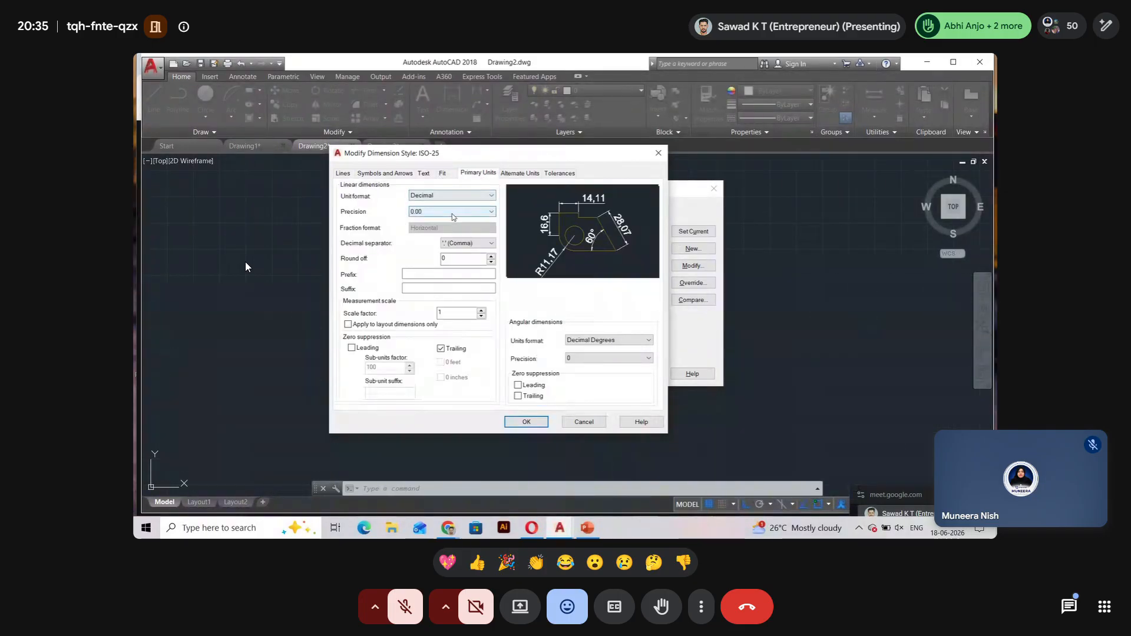
left_click(453, 212)
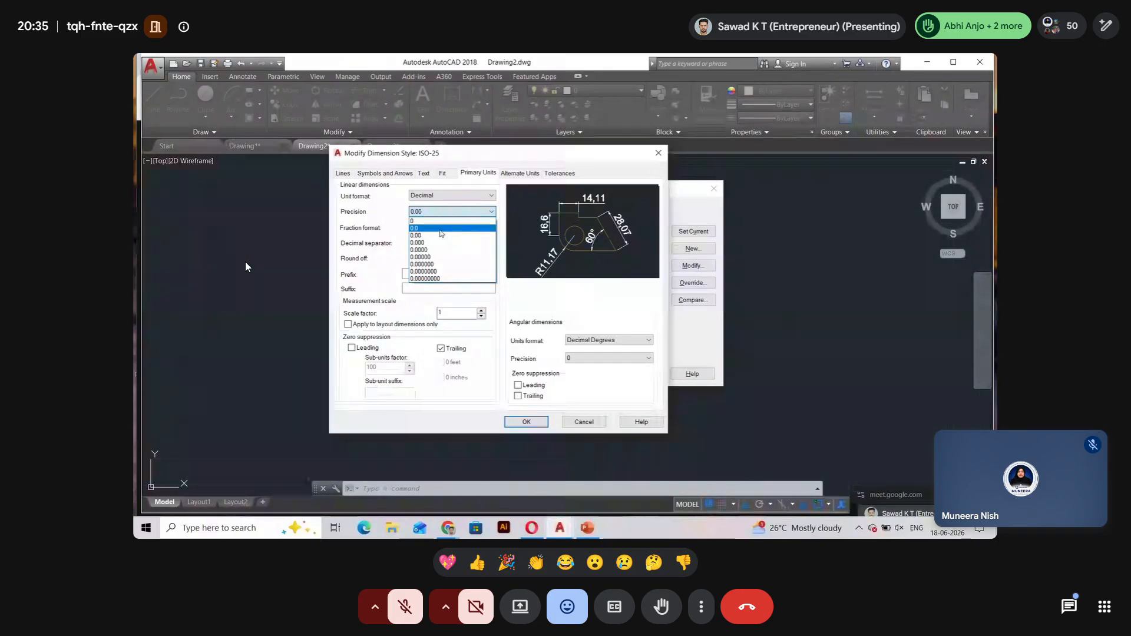
left_click(441, 229)
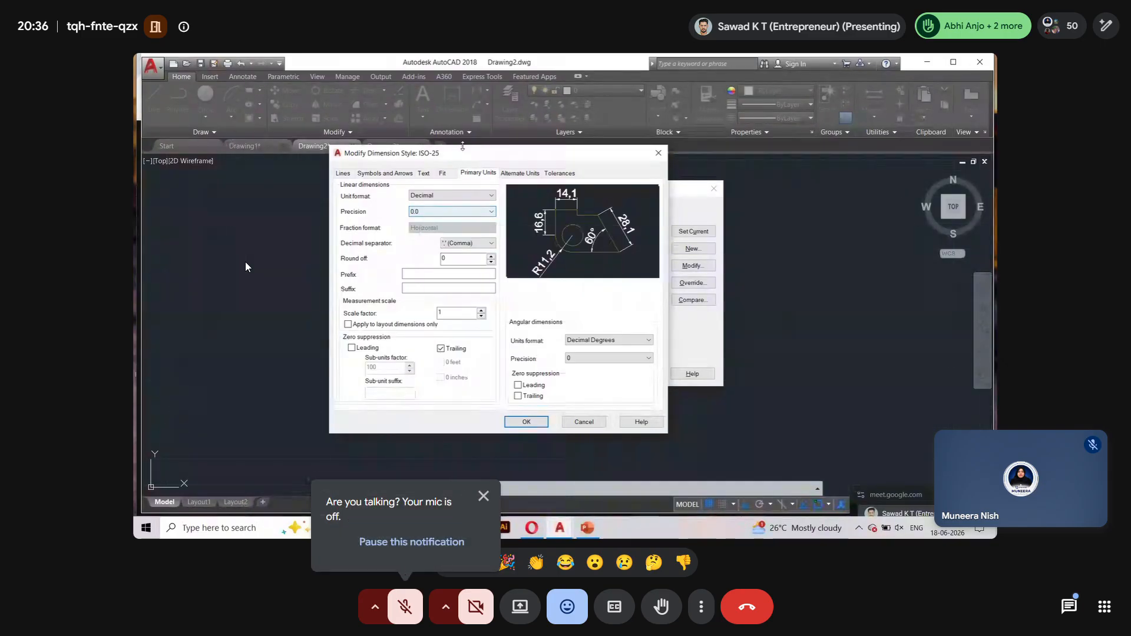
Set the style's arrow size to 5, apply the modifications, and make ISO-25 the current dimension style.
left_click(363, 173)
double_click(359, 287)
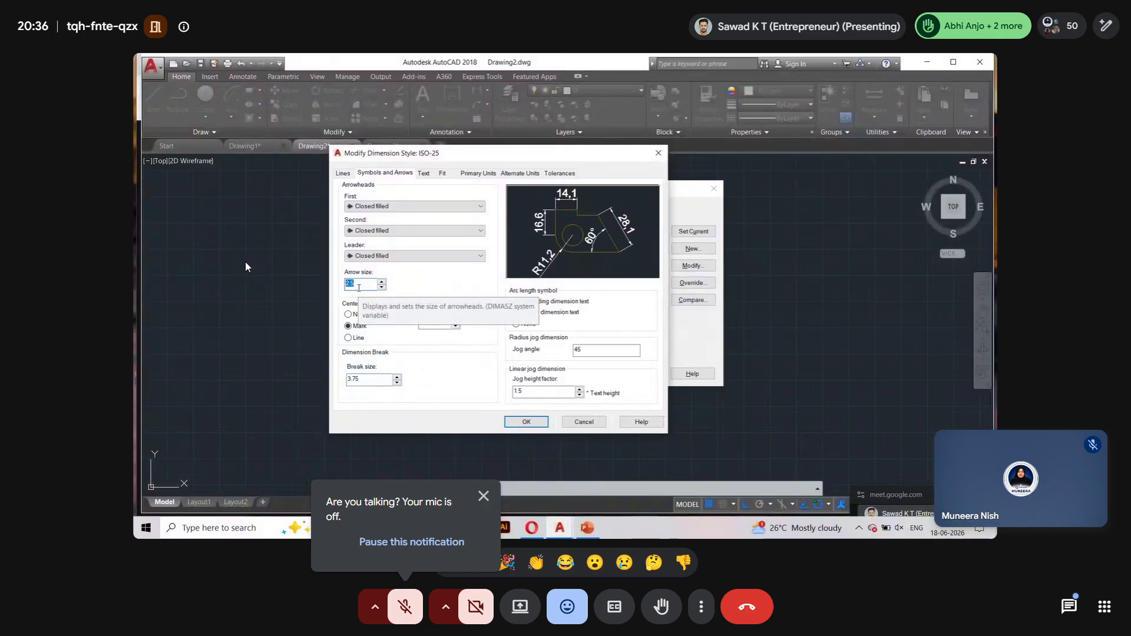
type("5")
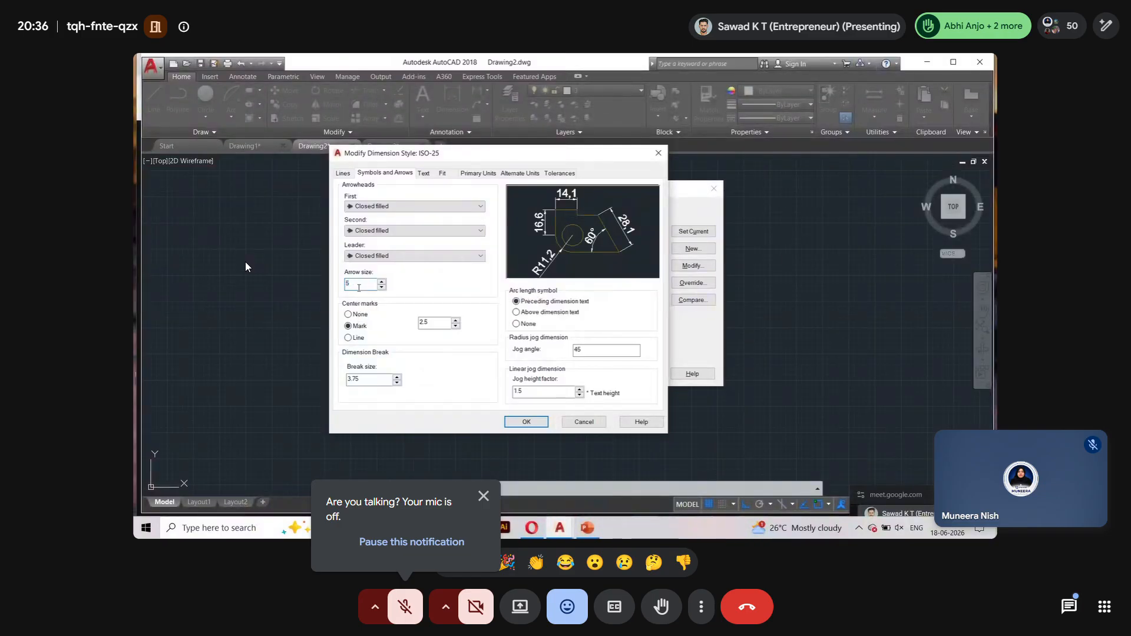
left_click(504, 422)
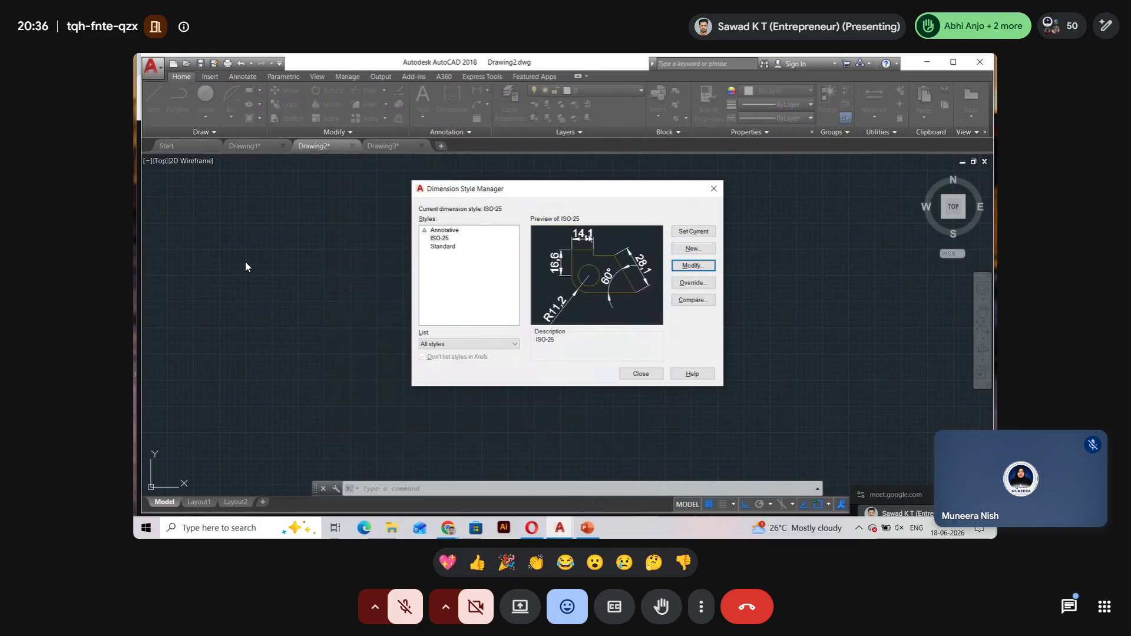
left_click(689, 231)
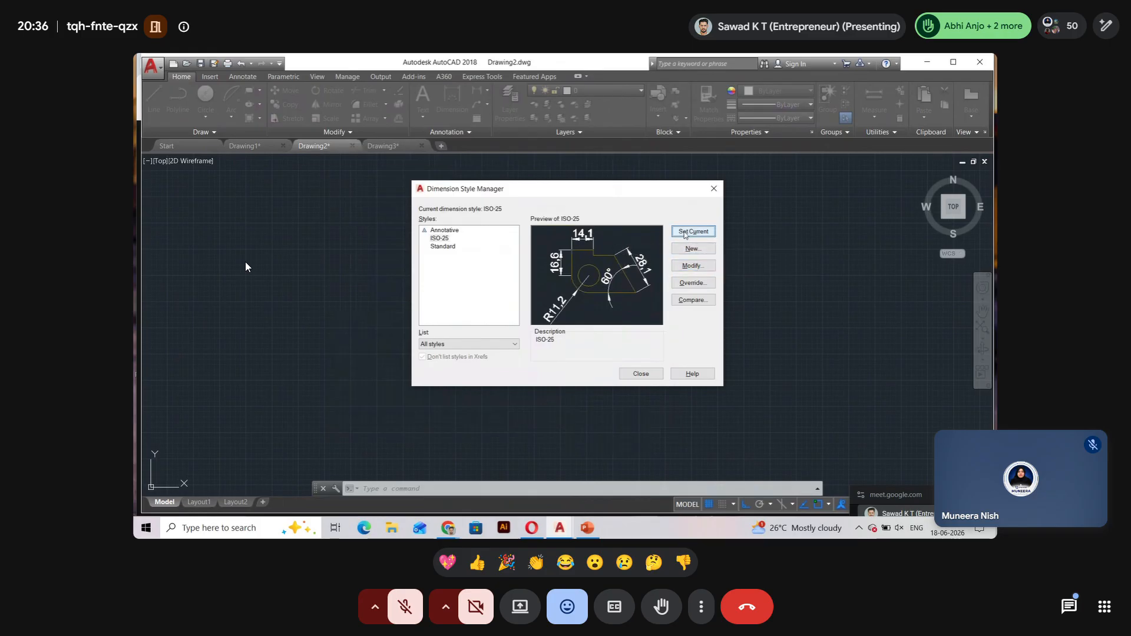
left_click(641, 375)
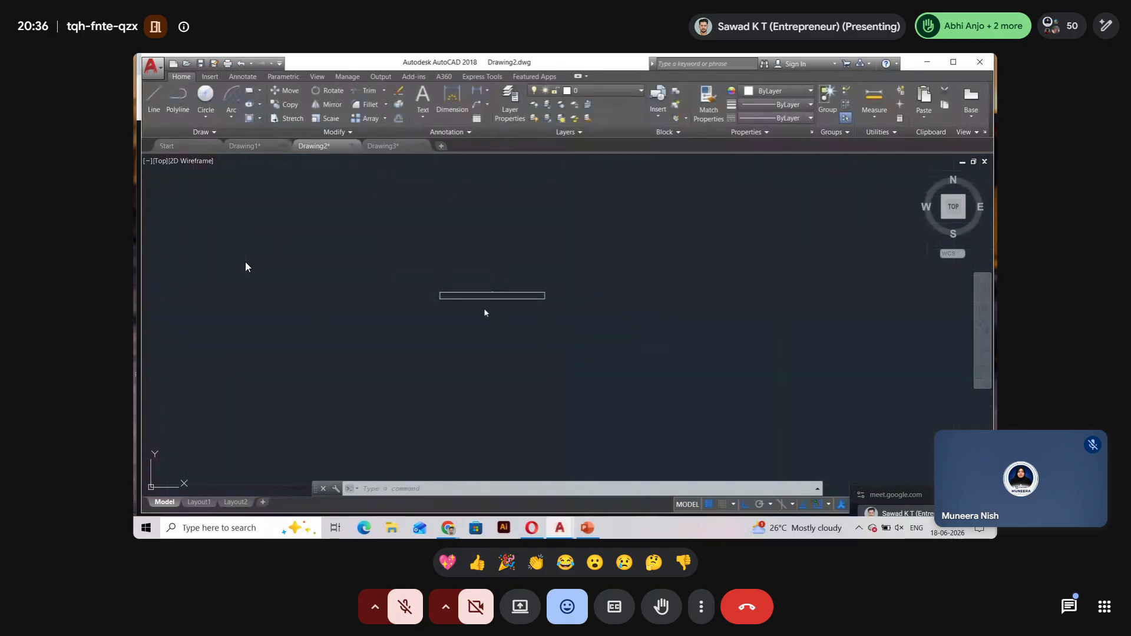
Examine the text and arrowheads of the dimension above the 1000-unit line to judge their size against the line.
scroll(495, 288, "up", 5)
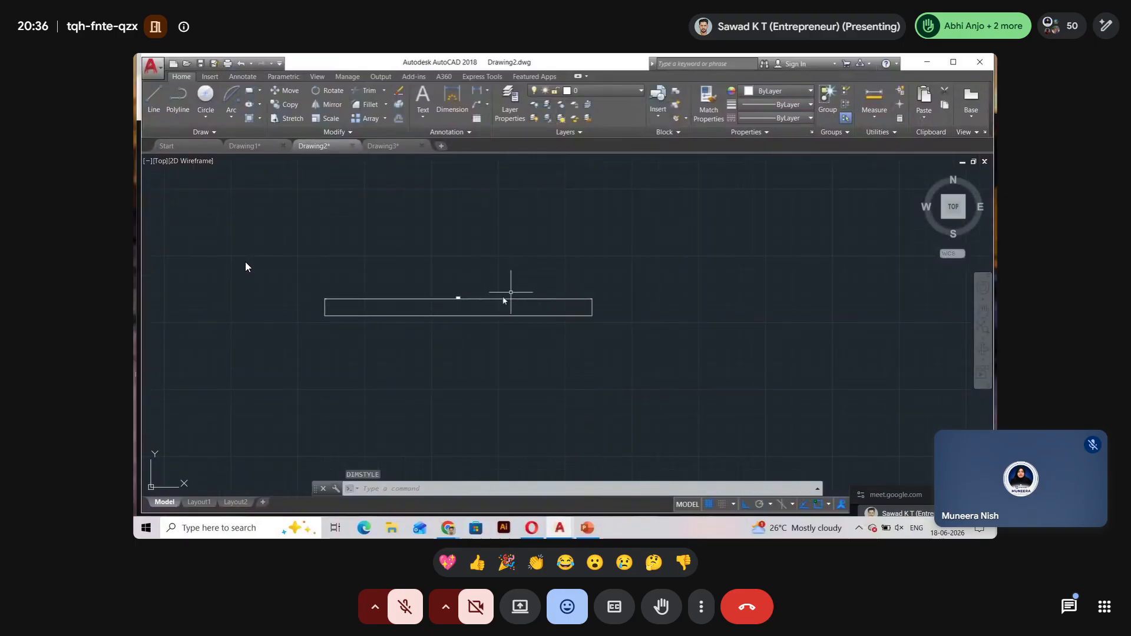
scroll(436, 320, "down", 4)
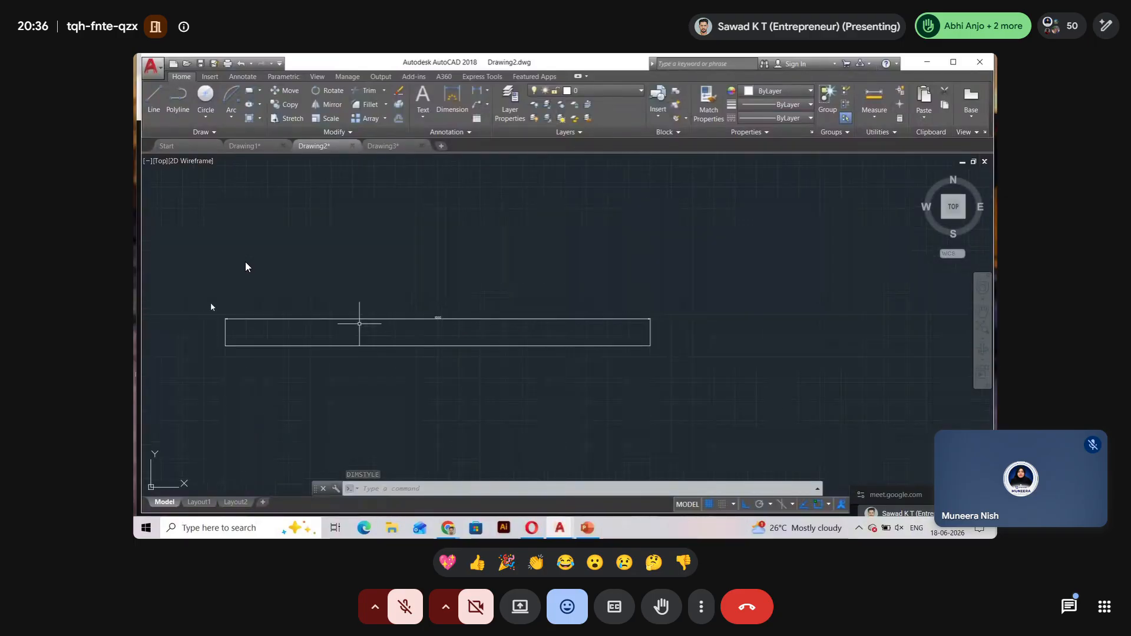
scroll(231, 323, "up", 4)
scroll(231, 323, "up", 2)
scroll(200, 304, "down", 5)
scroll(410, 308, "down", 2)
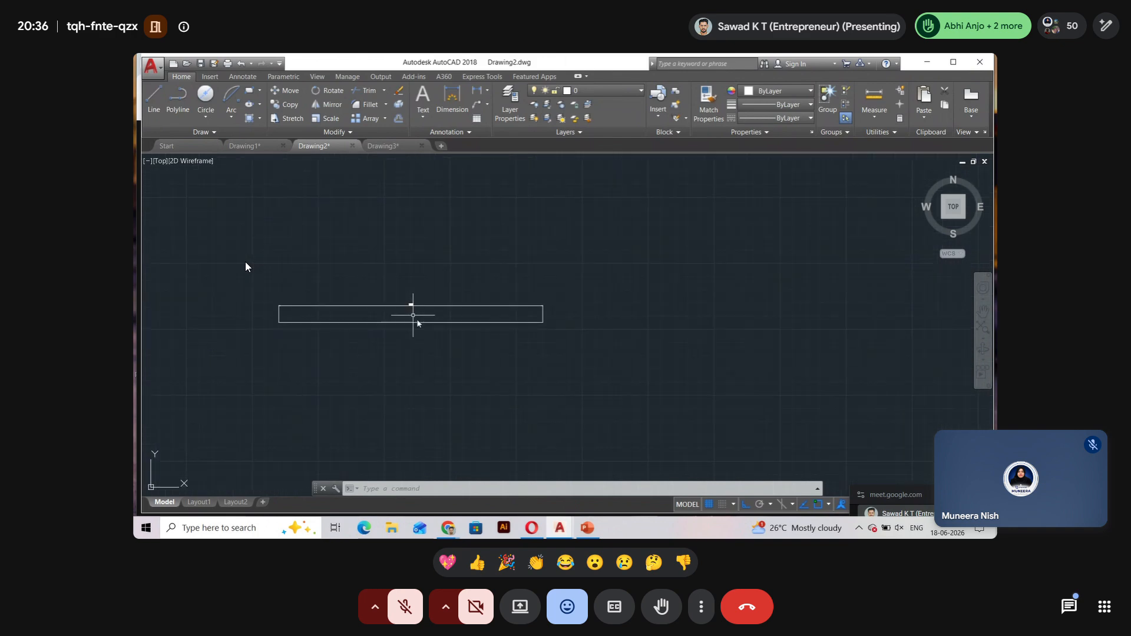
scroll(448, 332, "down", 4)
scroll(447, 332, "up", 5)
scroll(354, 306, "up", 4)
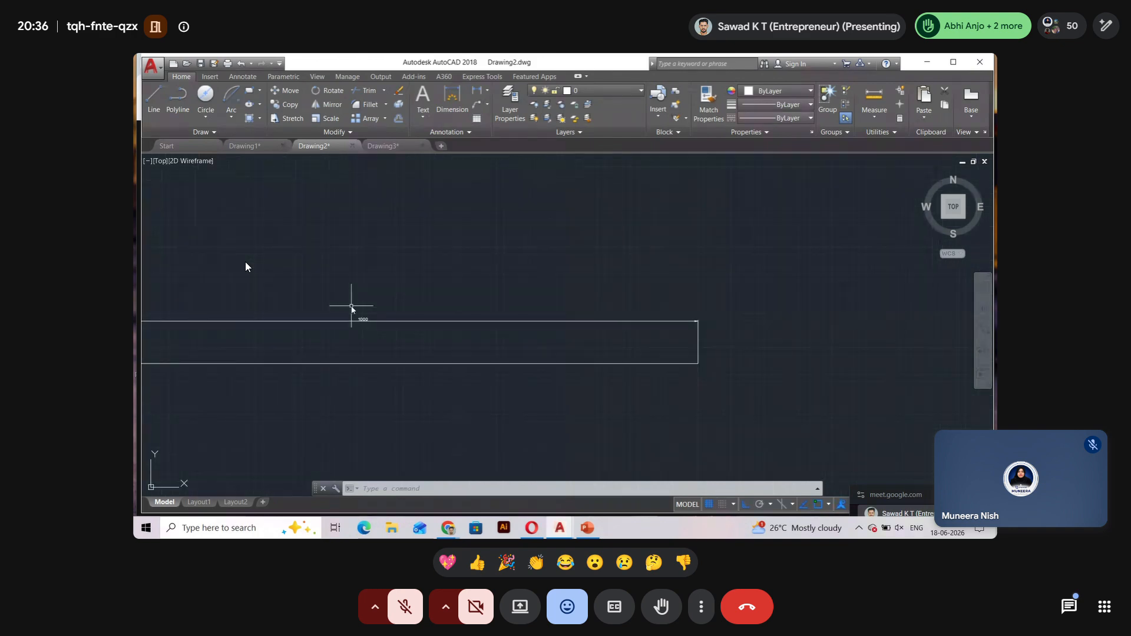
scroll(397, 321, "down", 3)
Reopen the ISO-25 dimension style for modification and set its arrow size to 10.
type("d")
key("Return")
left_click(689, 266)
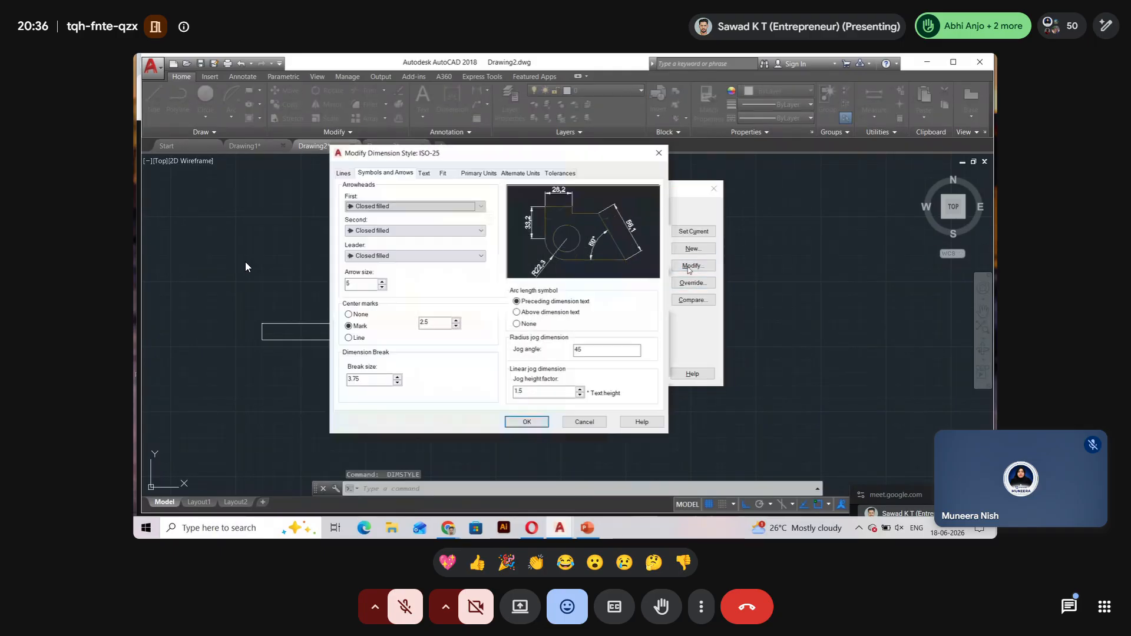
left_click(350, 284)
key("BackSpace")
type("10")
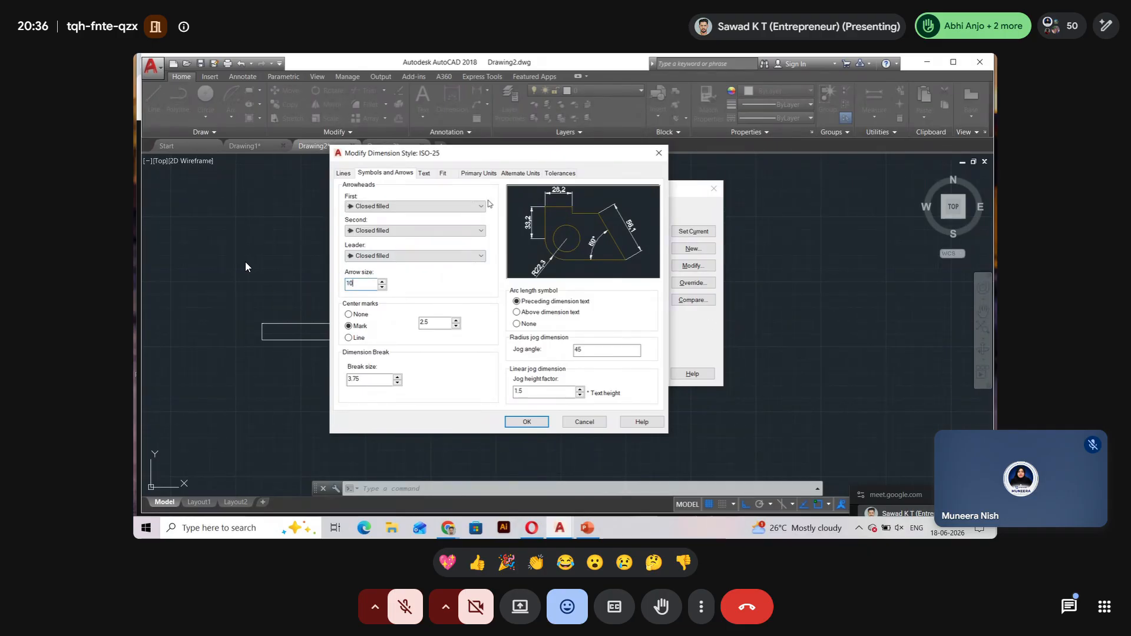
Increase the text height of the ISO-25 style, apply the modifications, and make it the current dimension style.
left_click(430, 175)
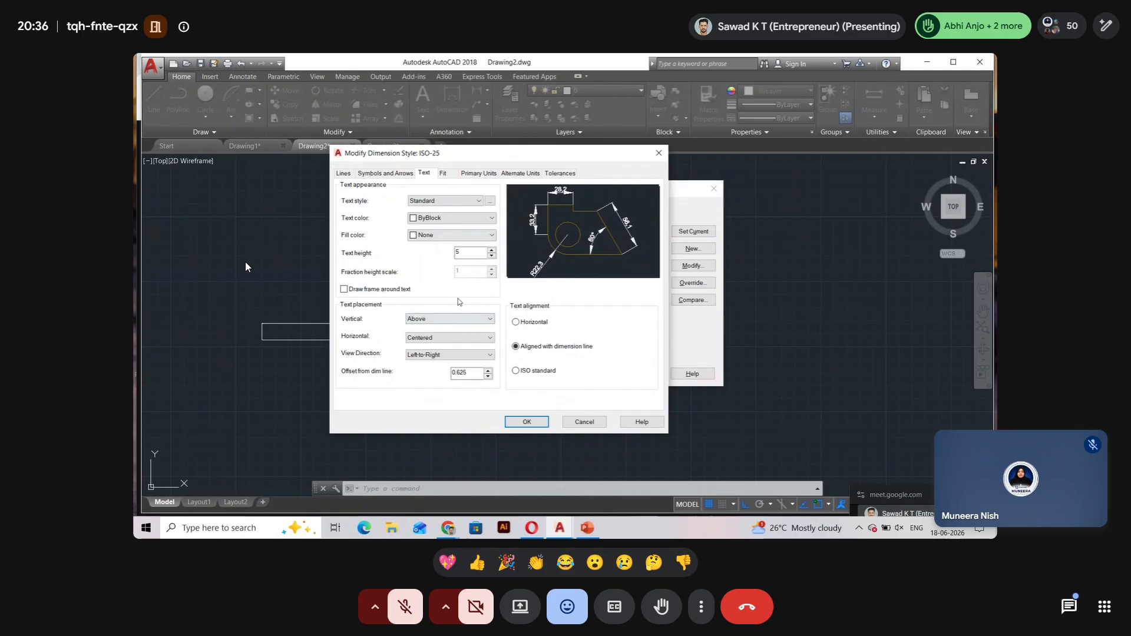
double_click(462, 250)
left_click(528, 423)
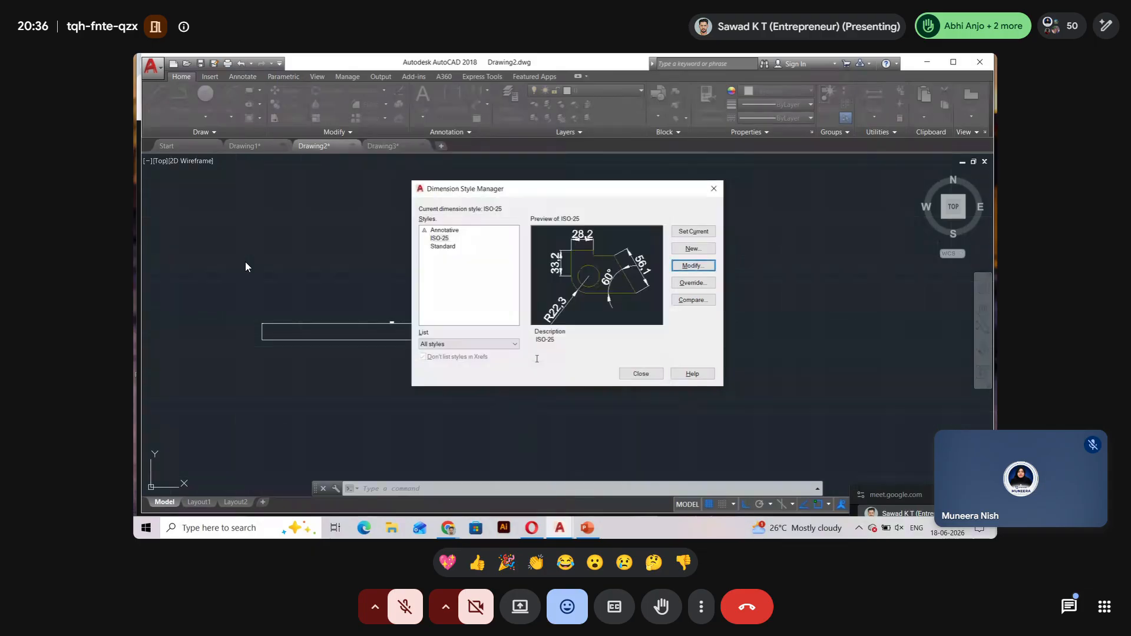
left_click(693, 232)
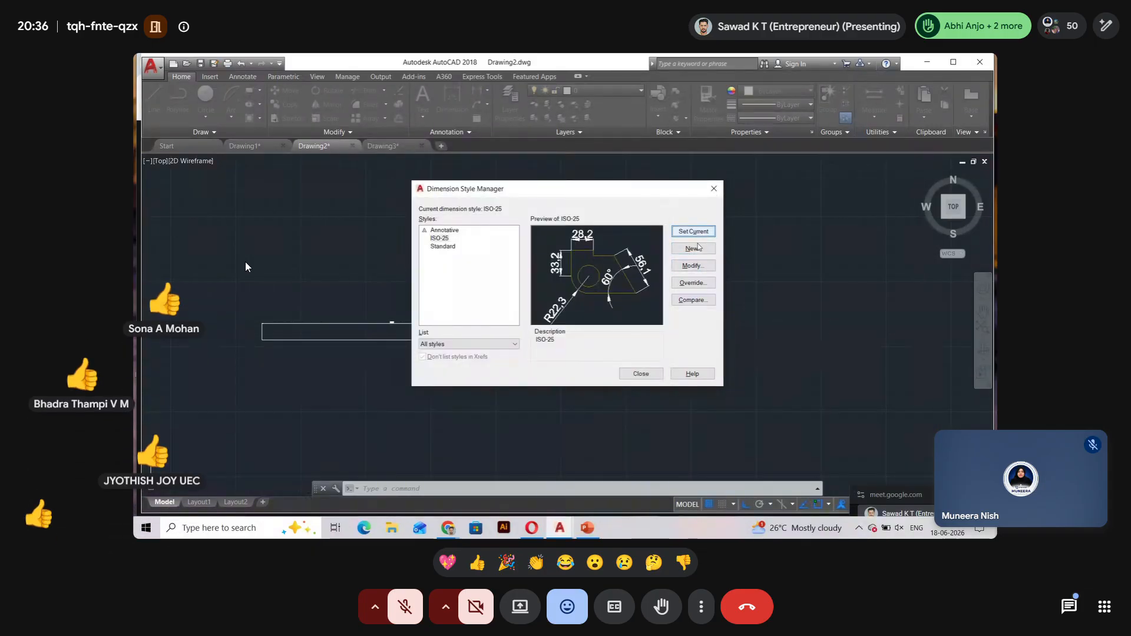
left_click(642, 374)
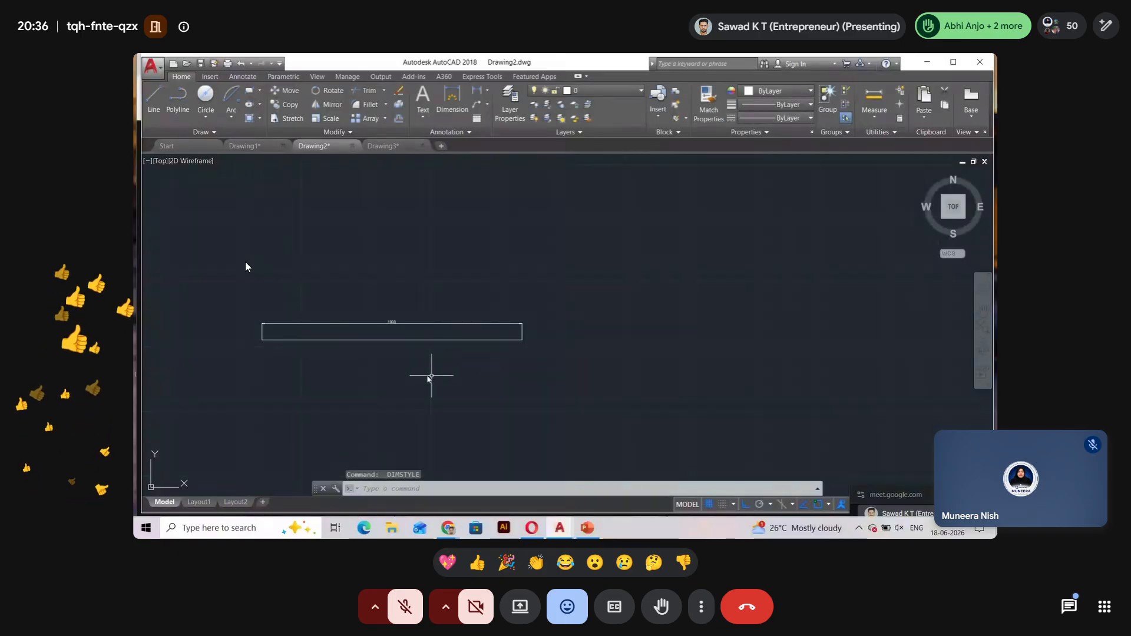
scroll(388, 324, "up", 4)
scroll(401, 336, "down", 2)
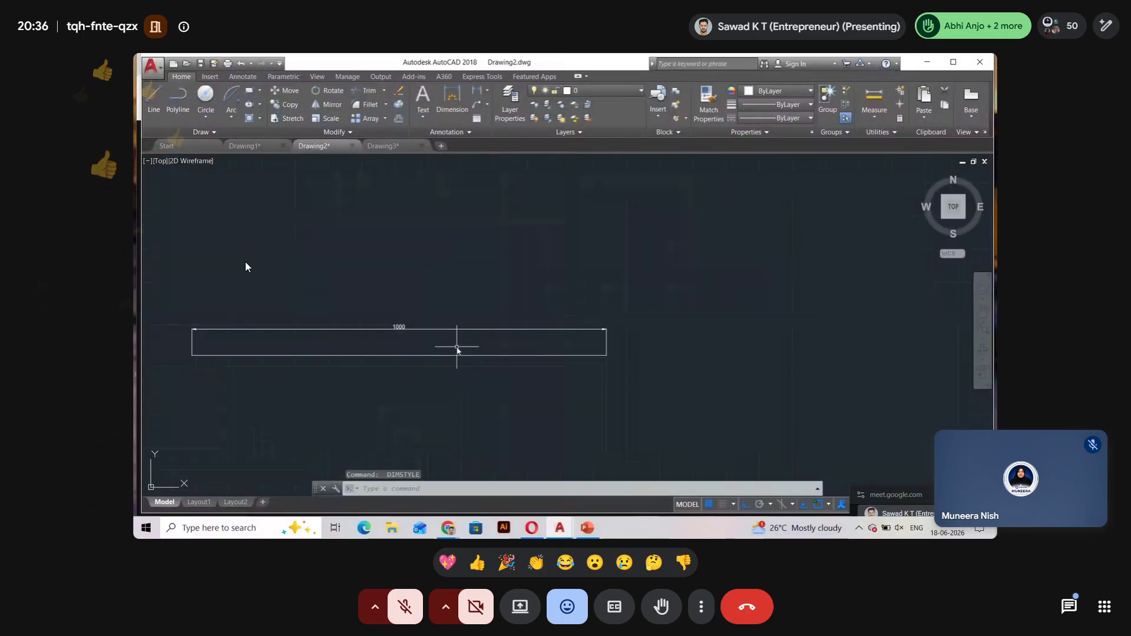
middle_click_drag(320, 334, 440, 334)
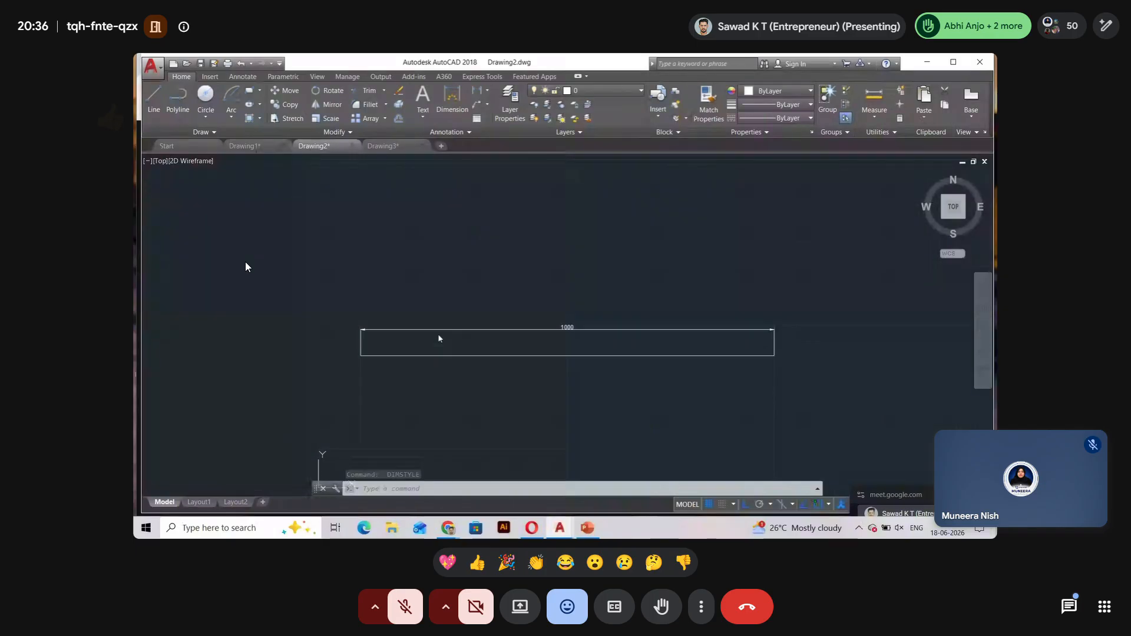
Examine the arrowheads and text of the 1000-unit dimension up close, and its legibility among the surrounding outlines.
scroll(559, 334, "up", 3)
scroll(559, 334, "down", 2)
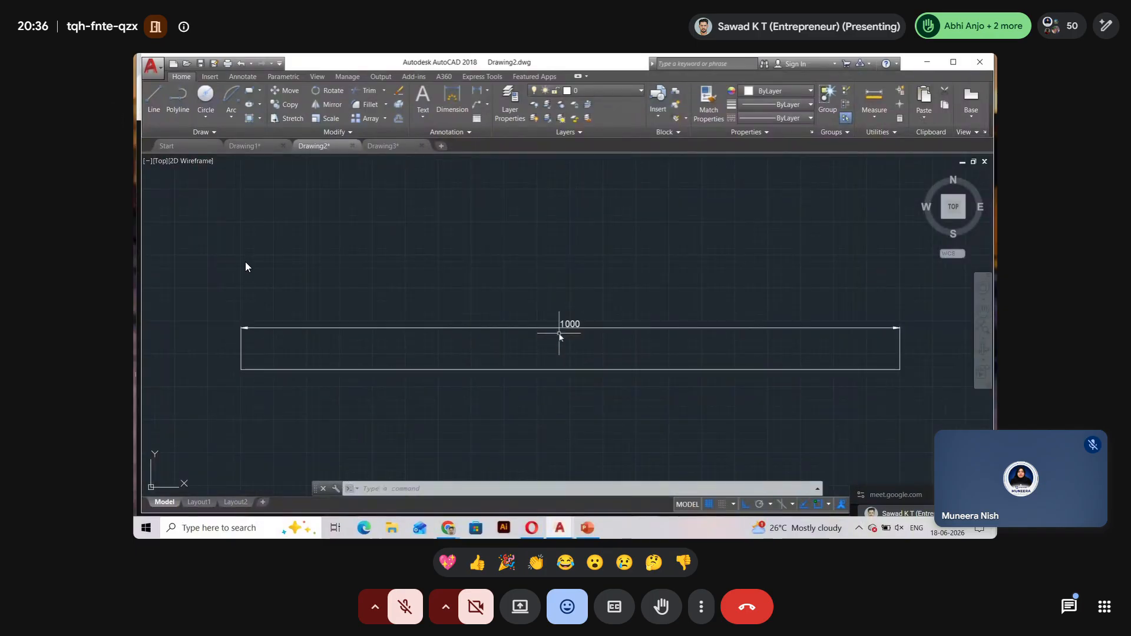
scroll(285, 353, "up", 2)
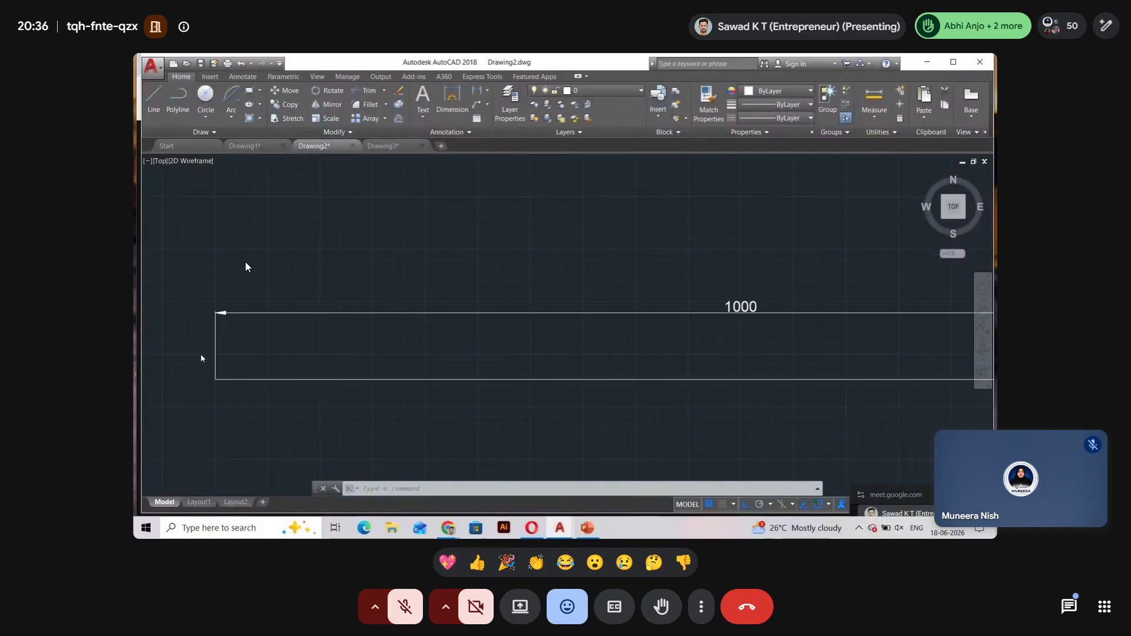
scroll(201, 357, "up", 4)
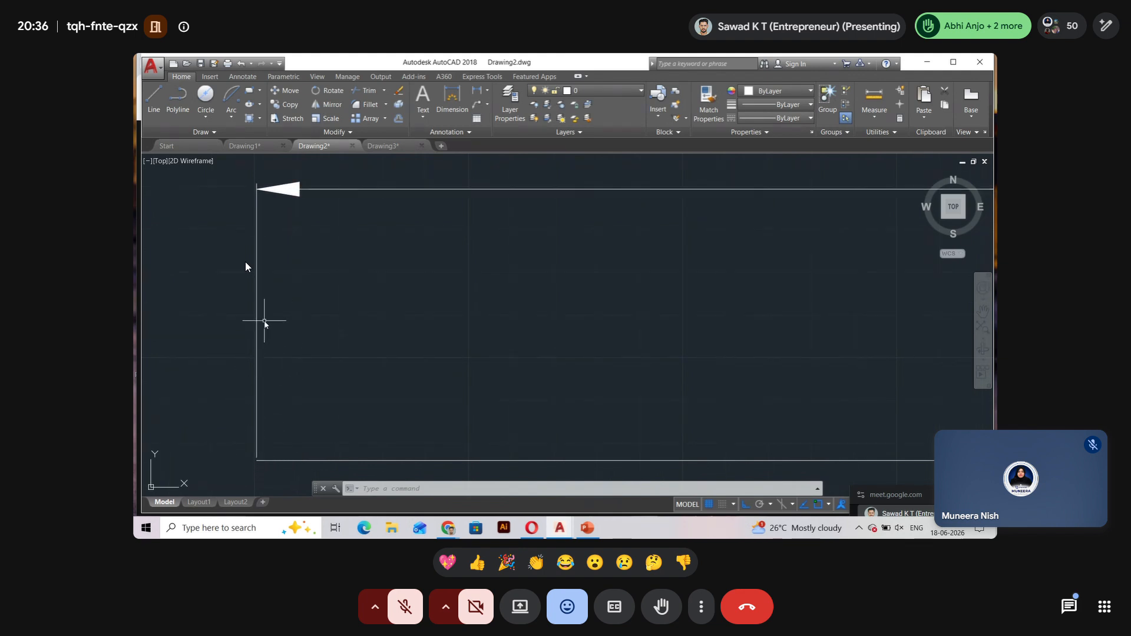
scroll(265, 321, "down", 4)
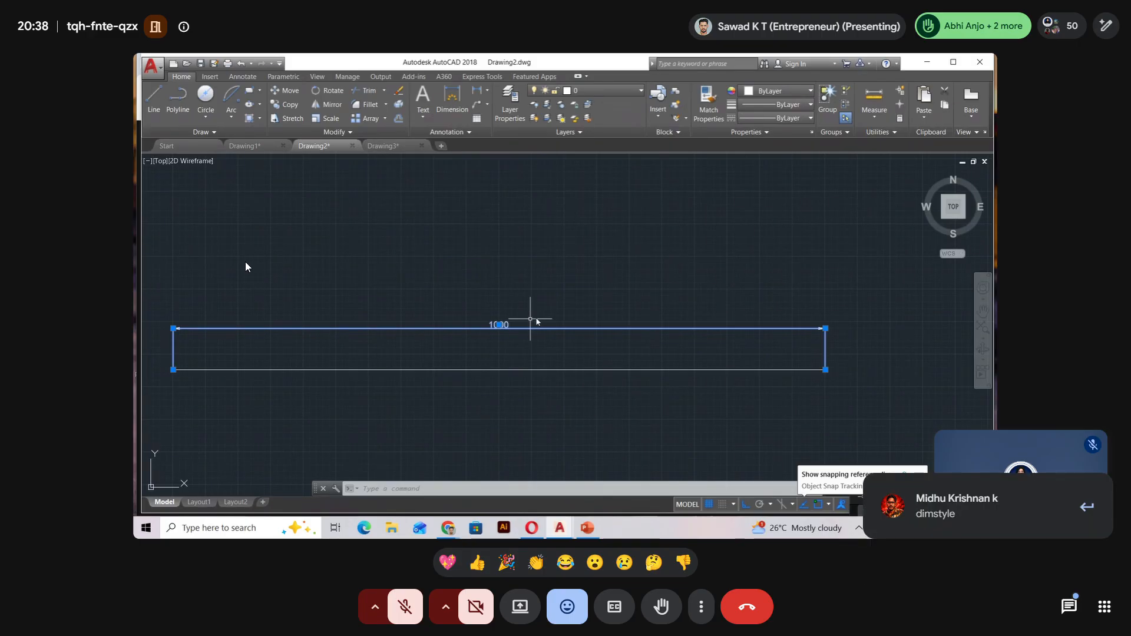
scroll(538, 320, "down", 4)
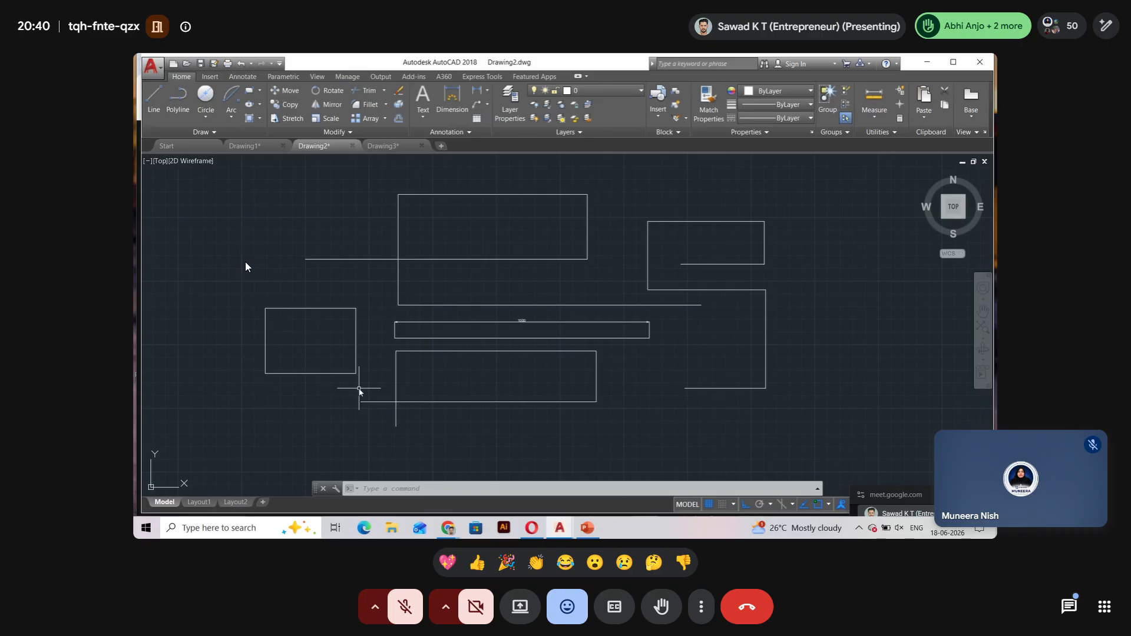
scroll(359, 389, "up", 3)
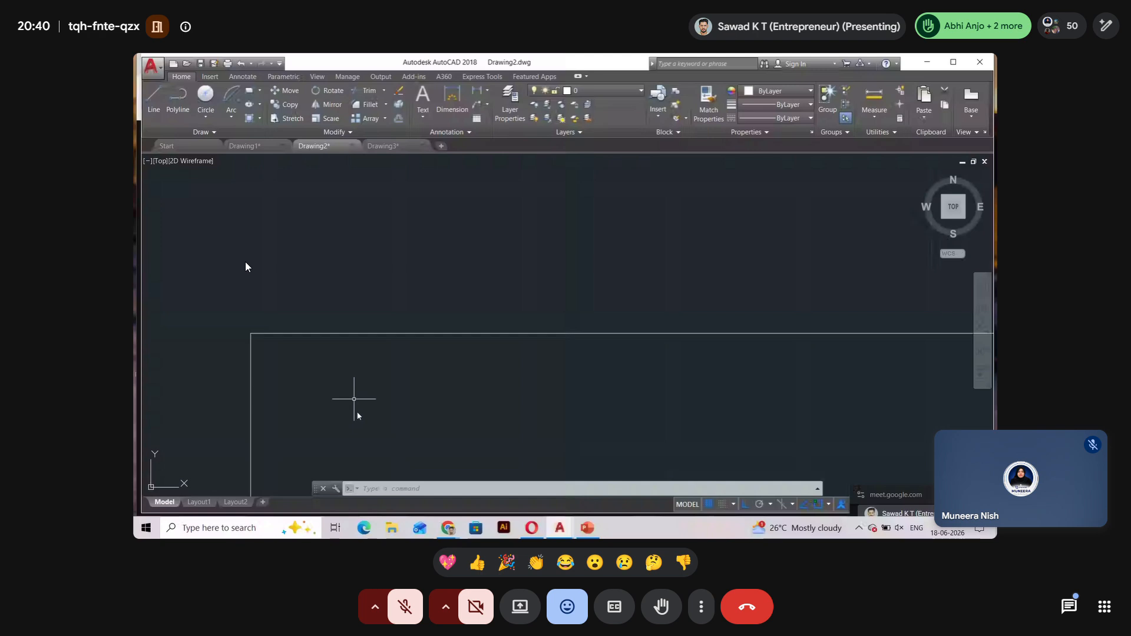
scroll(258, 344, "down", 3)
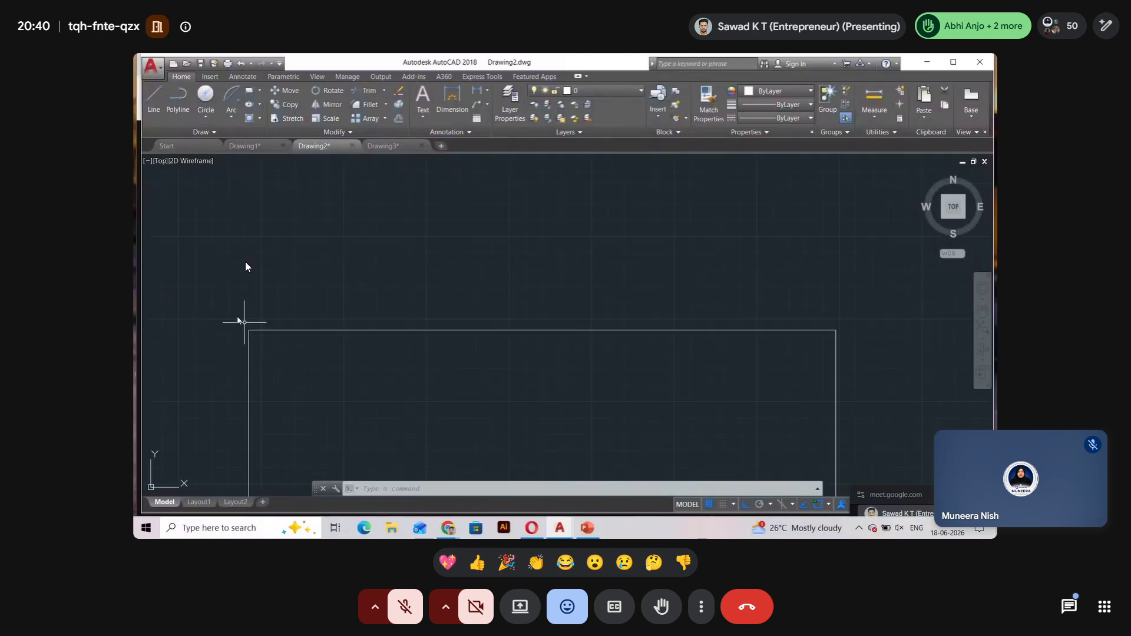
scroll(214, 296, "up", 2)
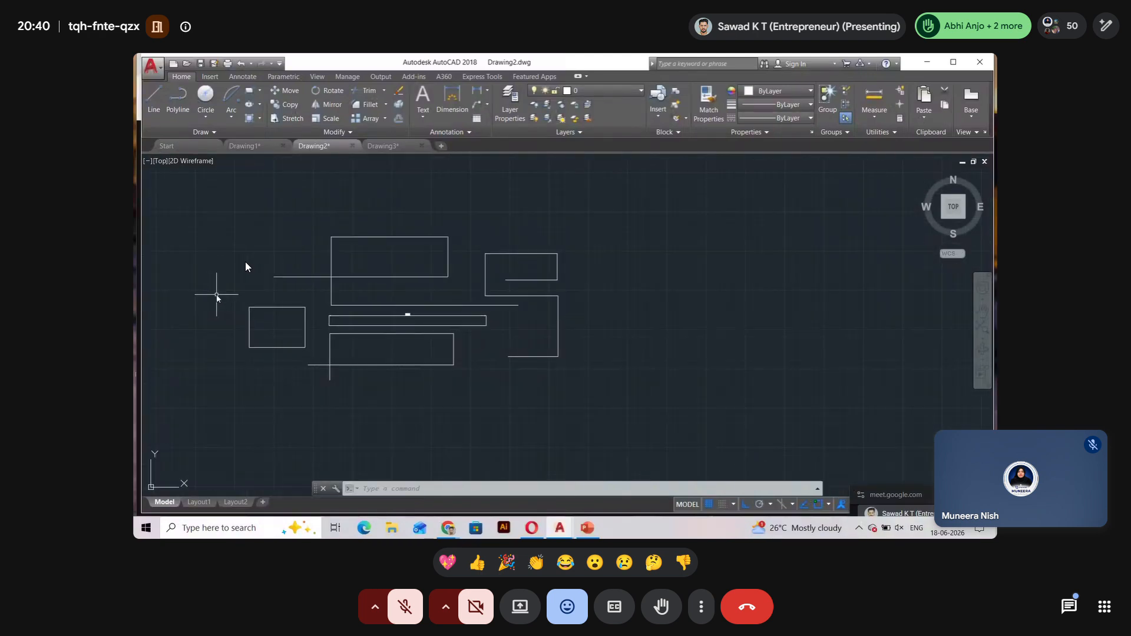
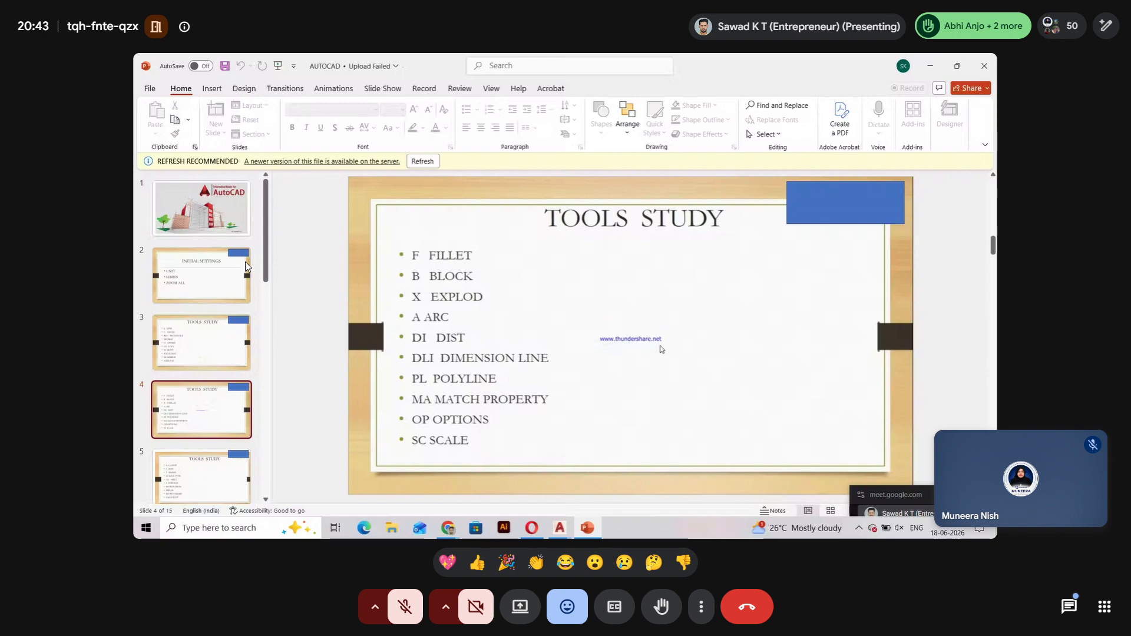
Switch to AutoCAD, open the Options dialog, and choose the Light color scheme in the display settings.
key("alt+Tab")
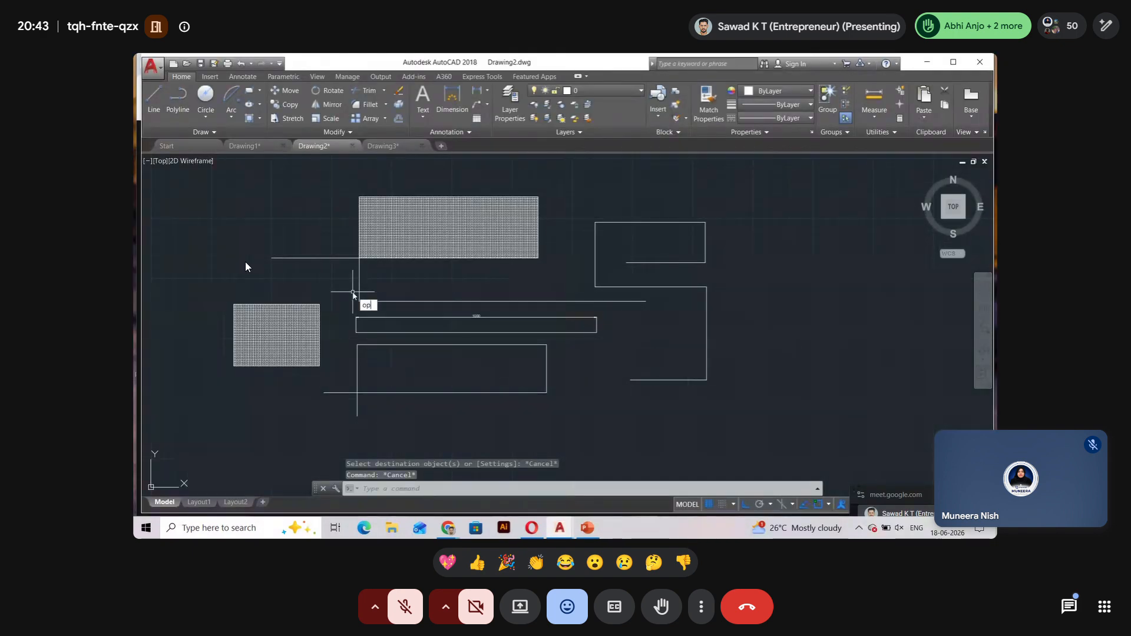
key("Return")
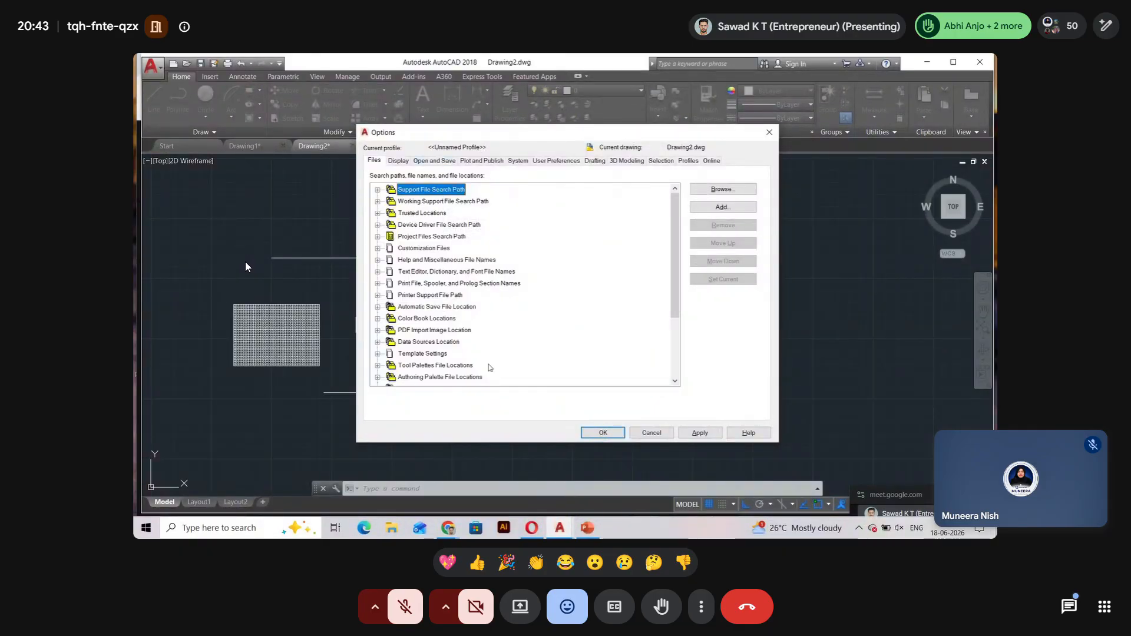
scroll(414, 330, "down", 3)
scroll(433, 342, "up", 3)
left_click(399, 162)
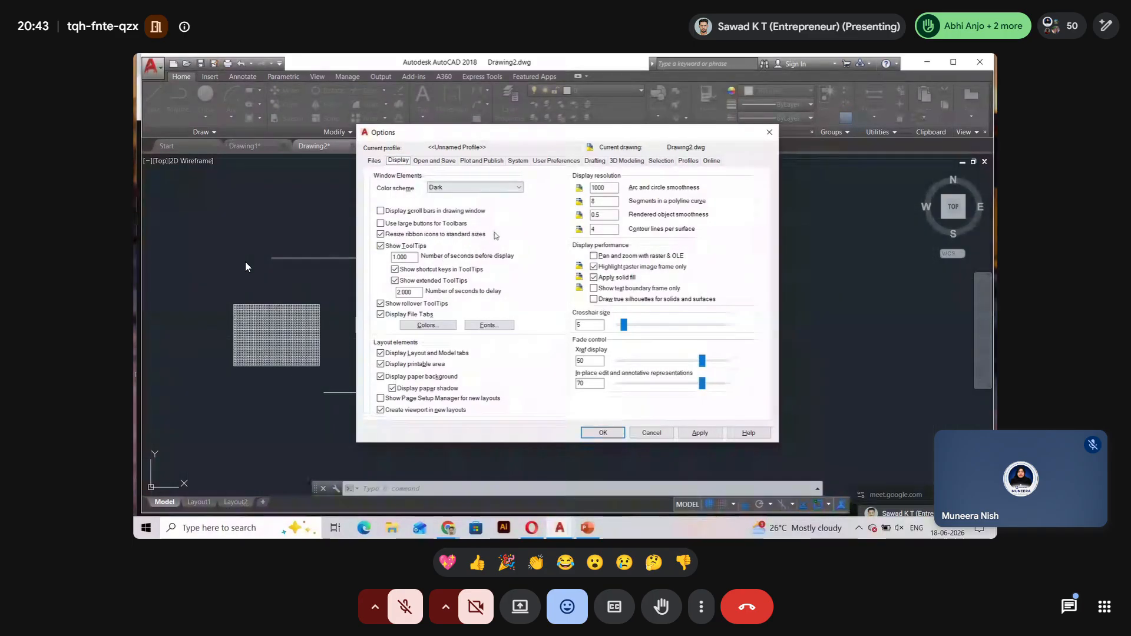
left_click(500, 188)
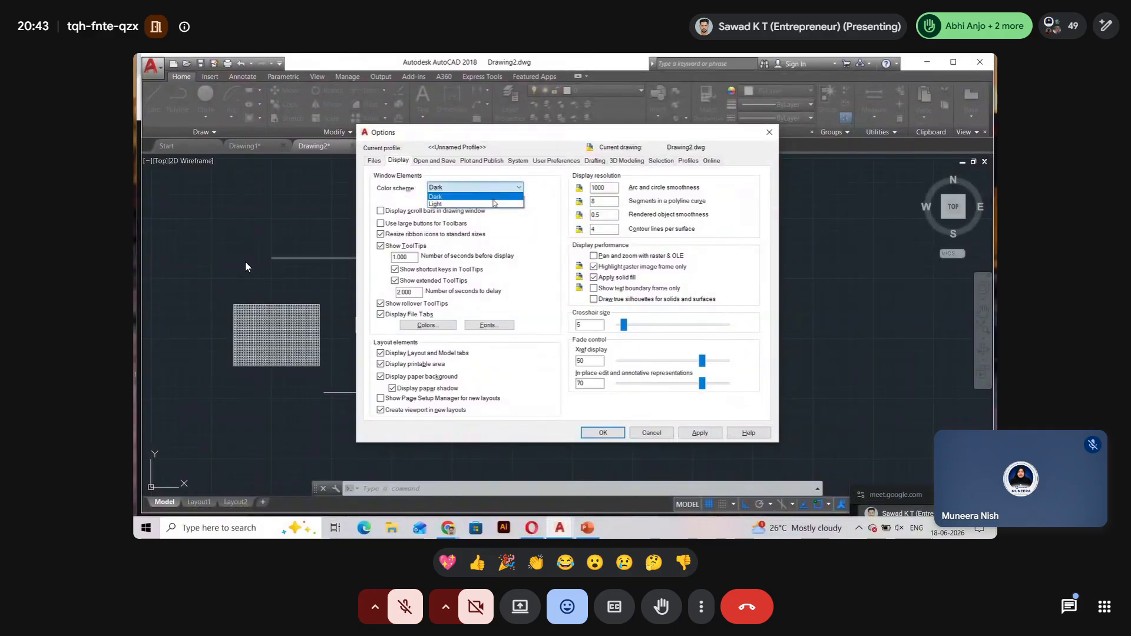
left_click(494, 204)
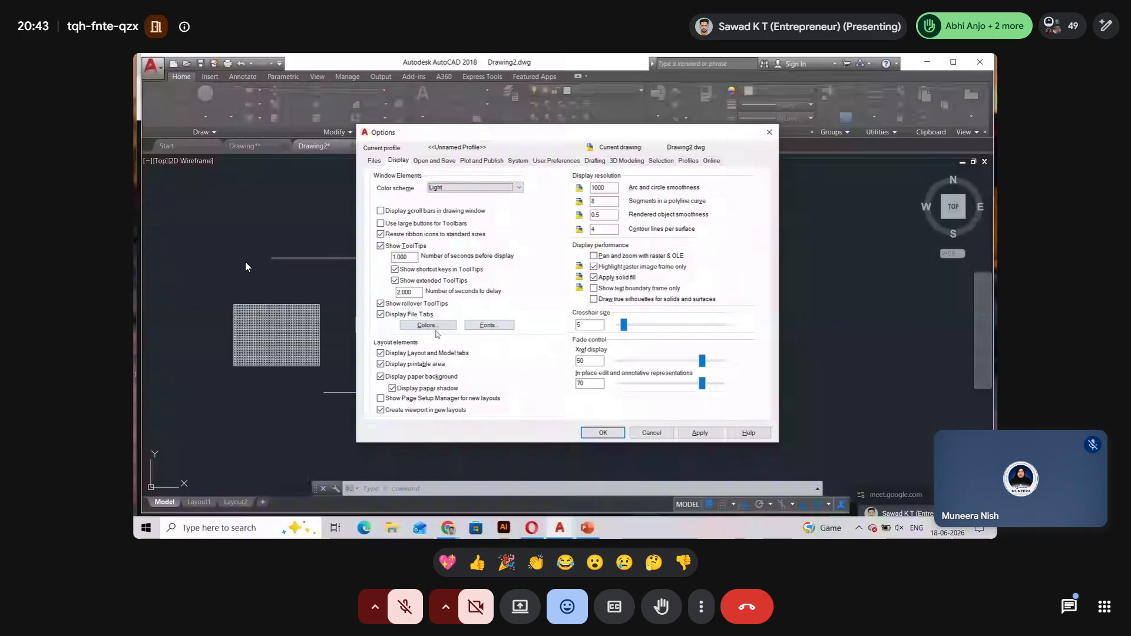
Review the file saving, plotting and 3D modeling settings in the Options dialog.
left_click(434, 161)
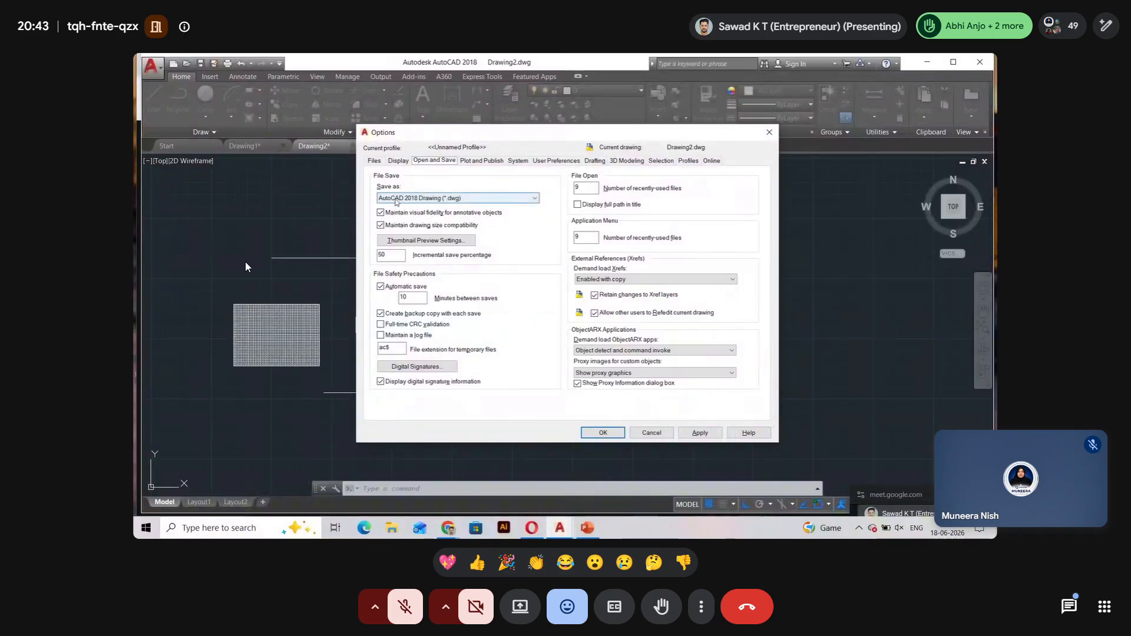
left_click(448, 200)
left_click(449, 203)
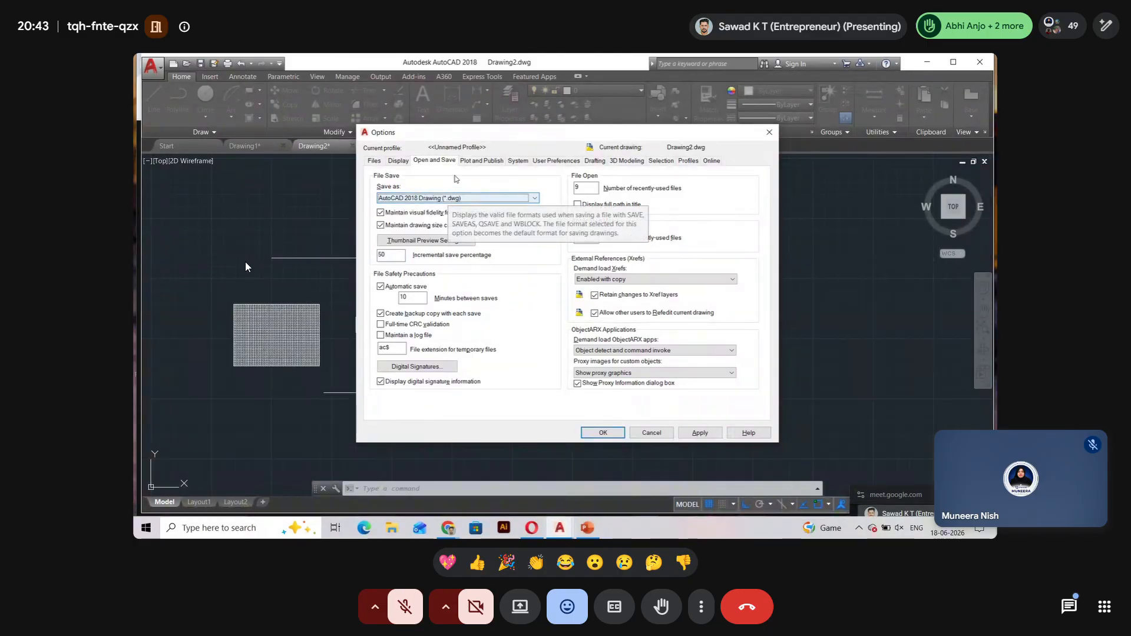
left_click(476, 161)
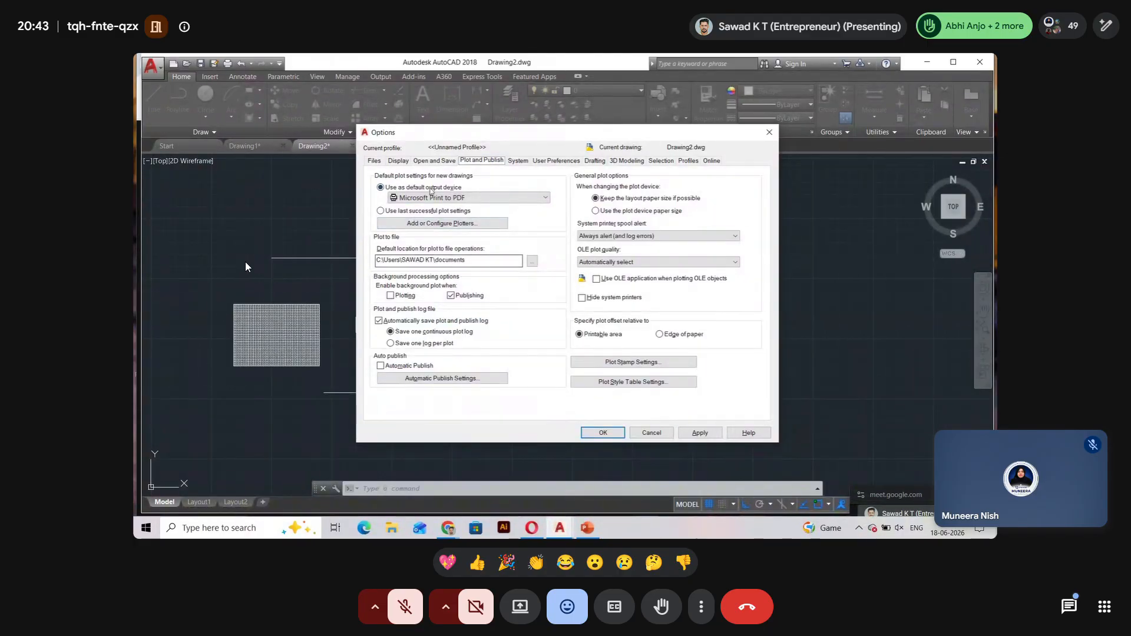
left_click(597, 160)
left_click(625, 161)
Enlarge the AutoSnap marker and the aperture size in the drafting settings, and apply the options.
left_click(596, 161)
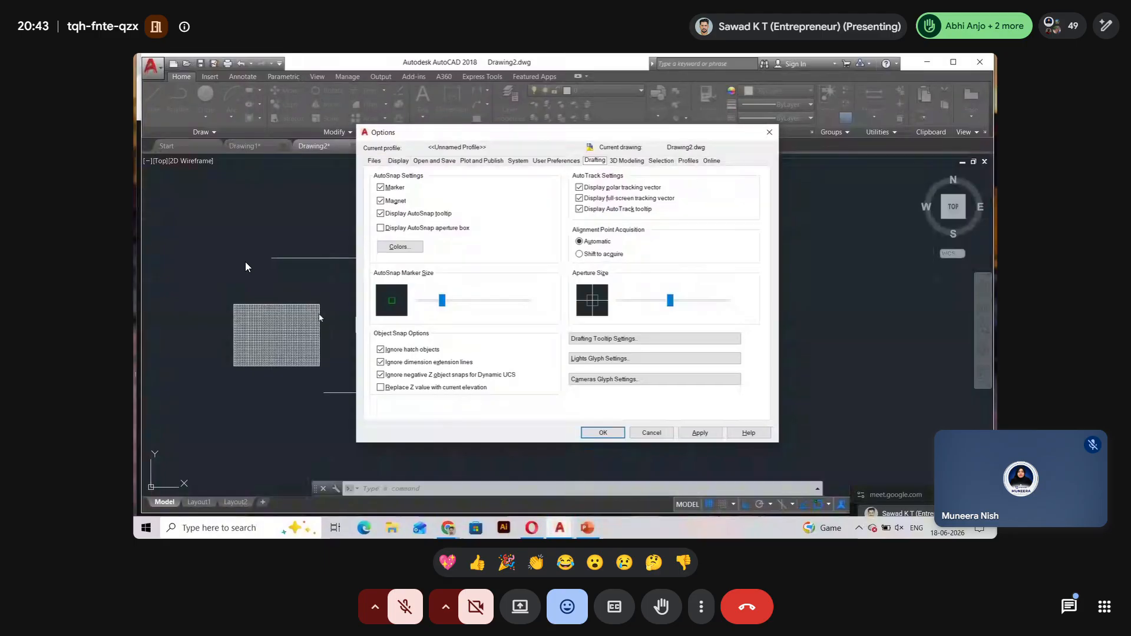
left_click_drag(442, 301, 470, 300)
left_click_drag(670, 301, 682, 302)
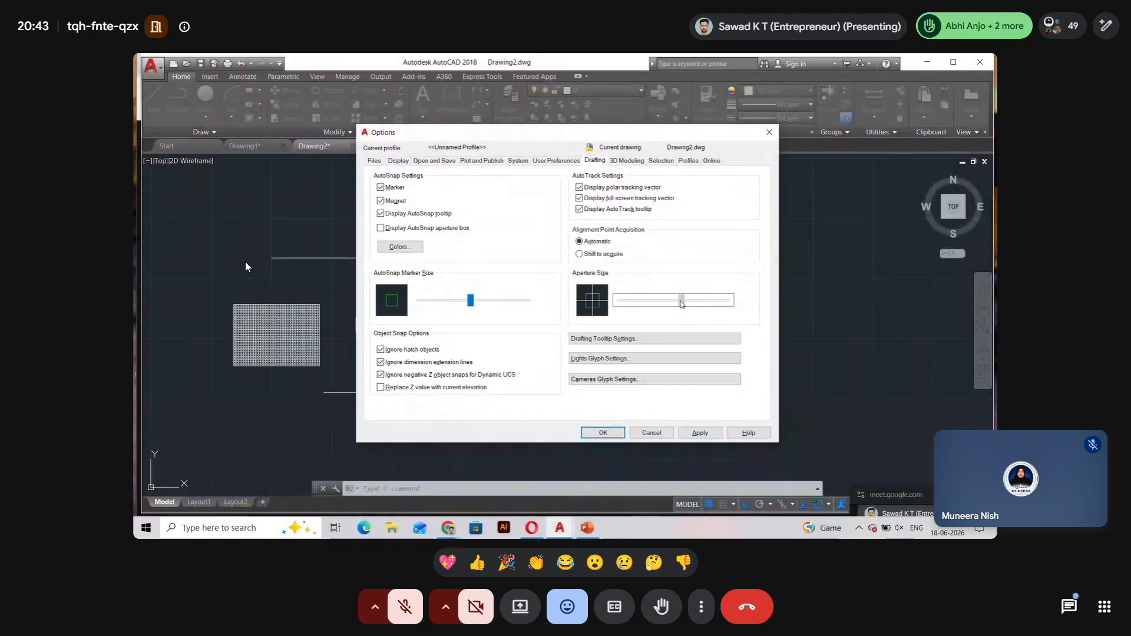
left_click(410, 164)
left_click(379, 166)
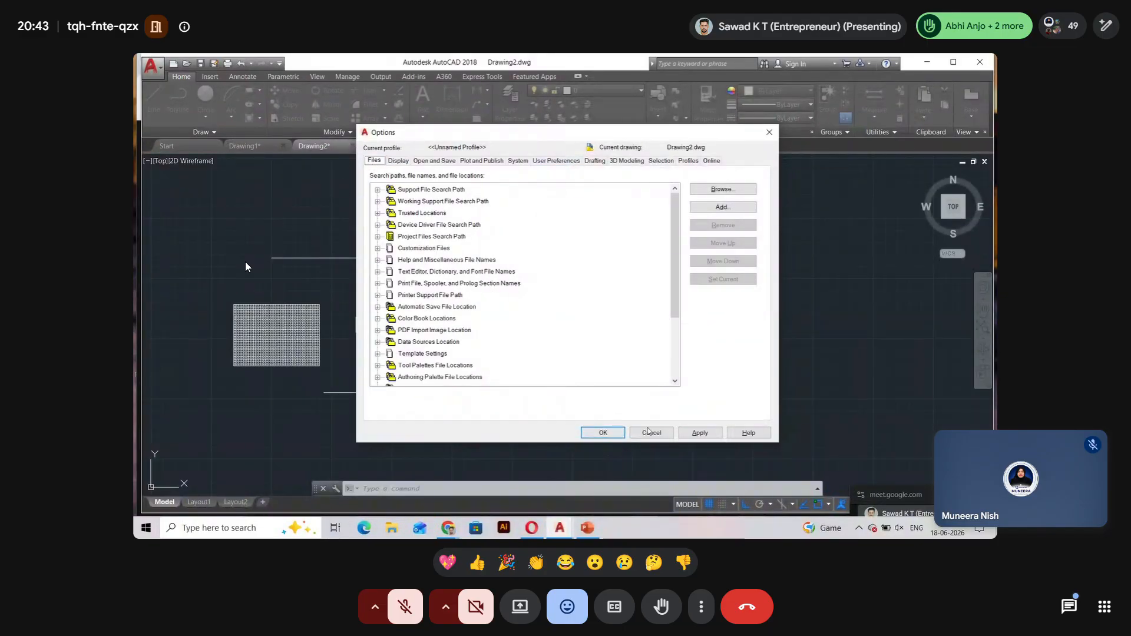
left_click(684, 433)
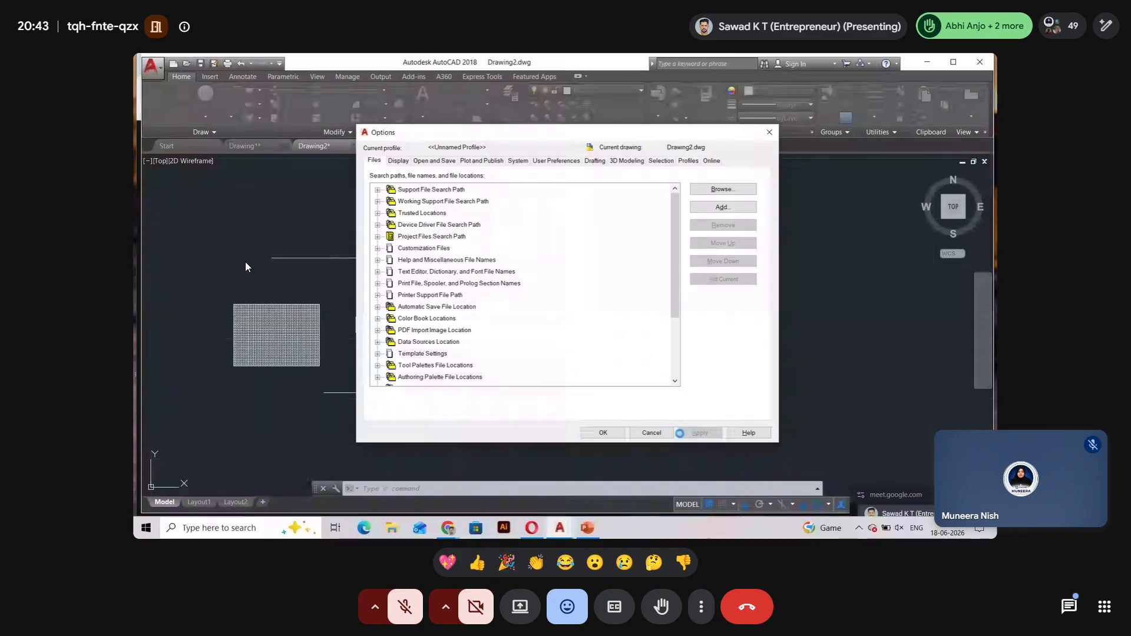
left_click(603, 434)
scroll(502, 219, "down", 5)
scroll(503, 220, "up", 5)
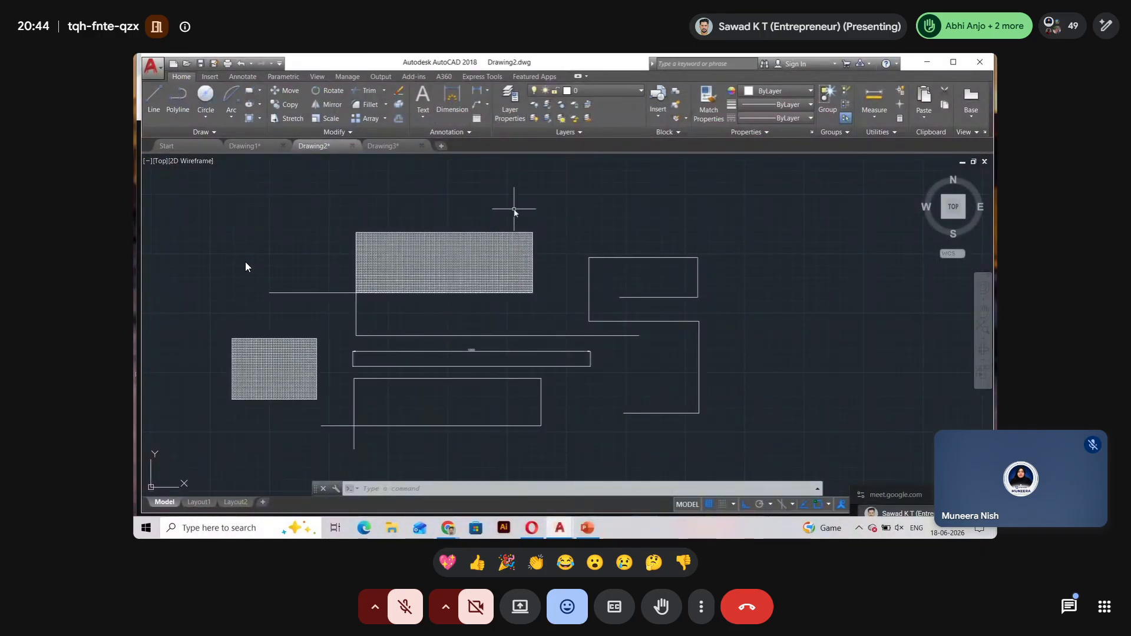
Reopen the Options dialog, set the color scheme to Dark, and accept the options.
key("Return")
left_click(450, 188)
left_click(457, 208)
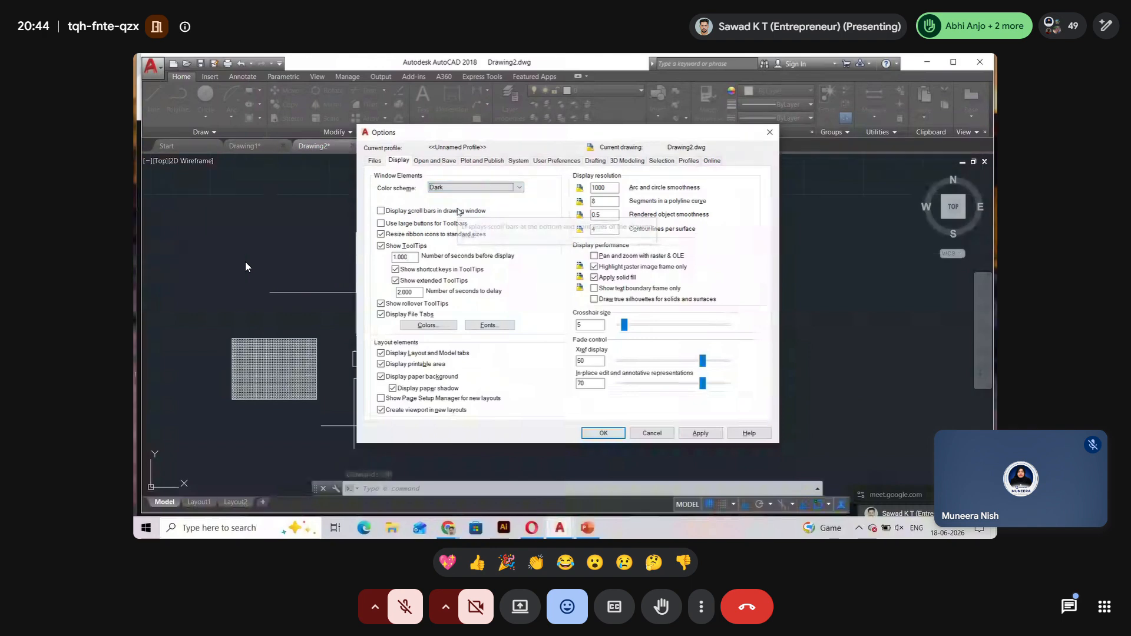
left_click(606, 434)
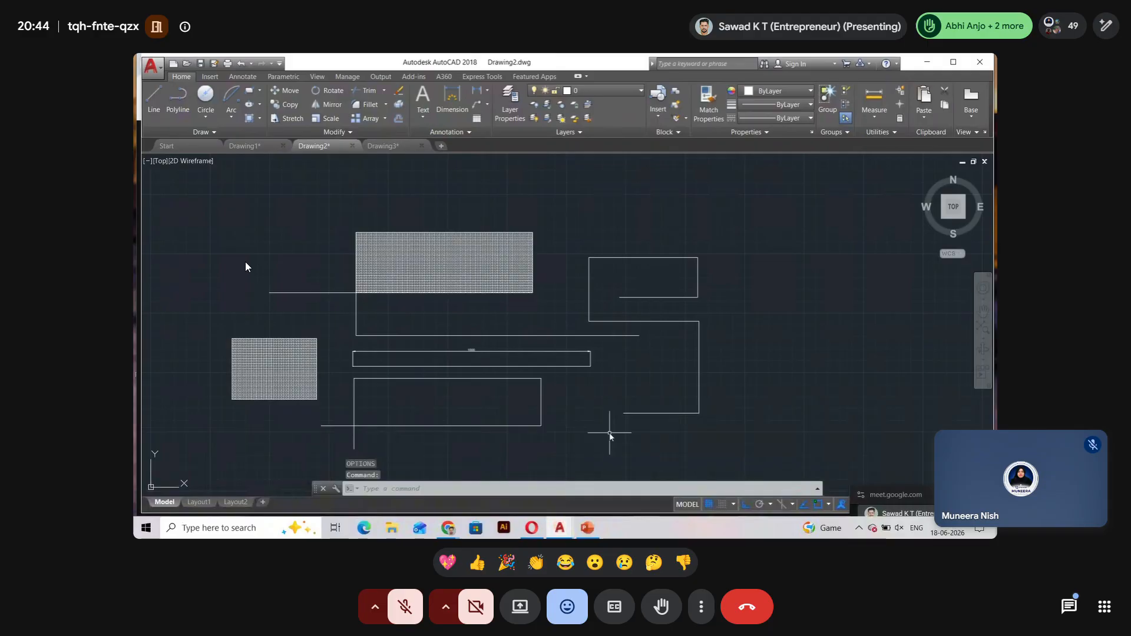
Reopen the Options dialog with the OP command, set the color scheme to Light, and apply and accept the change.
right_click(560, 269)
key("Escape")
type("OP")
key("Return")
left_click(474, 188)
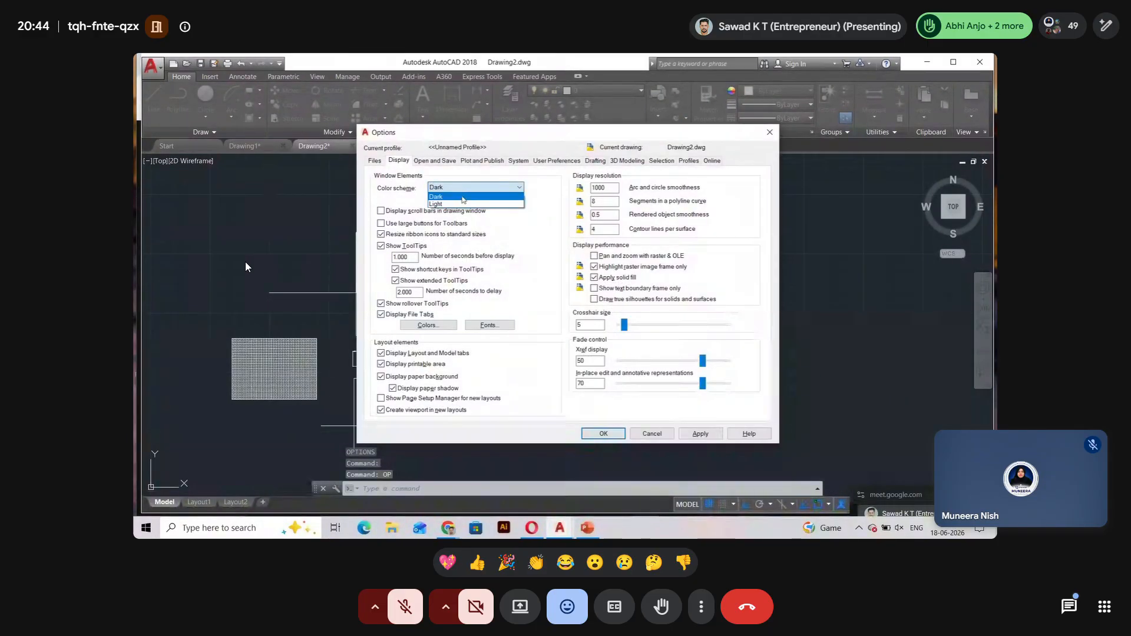
left_click(454, 204)
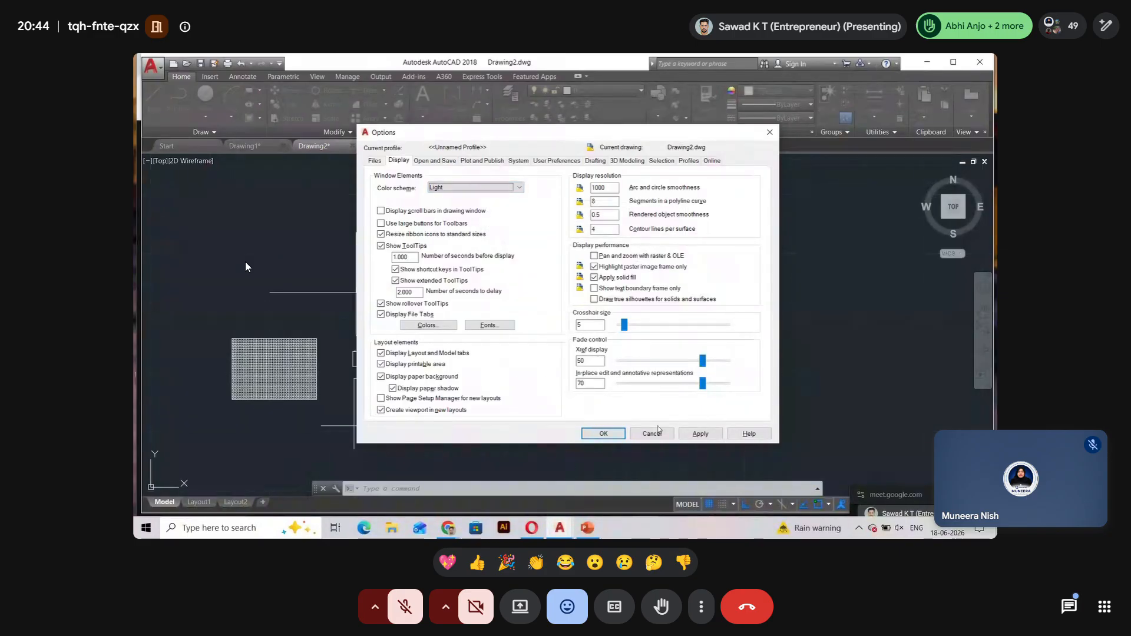
left_click(719, 436)
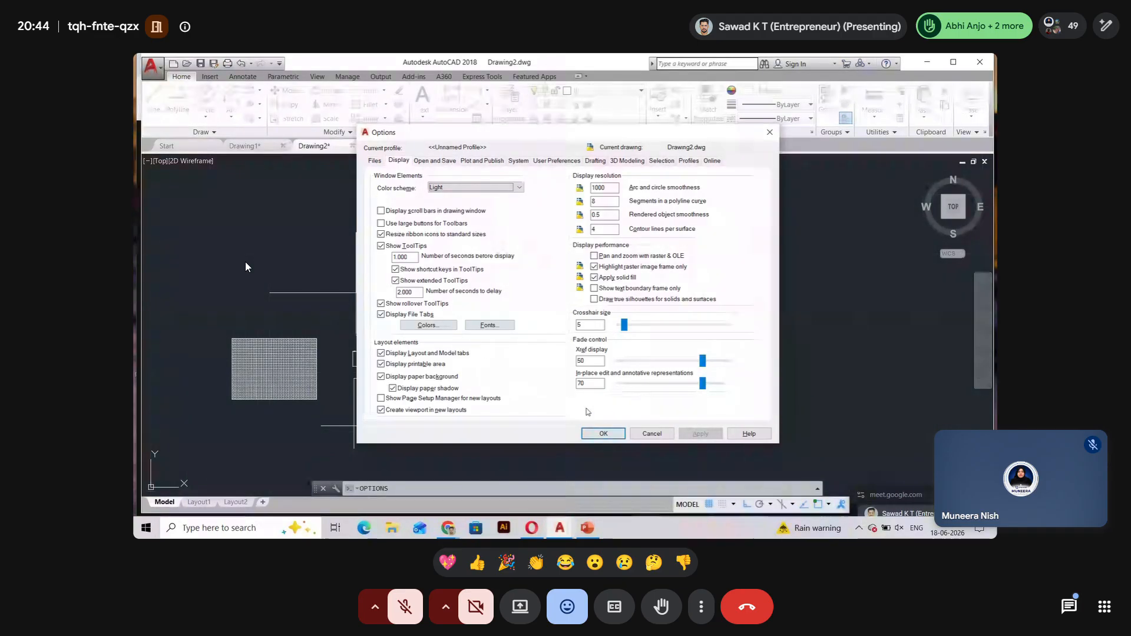
left_click(604, 434)
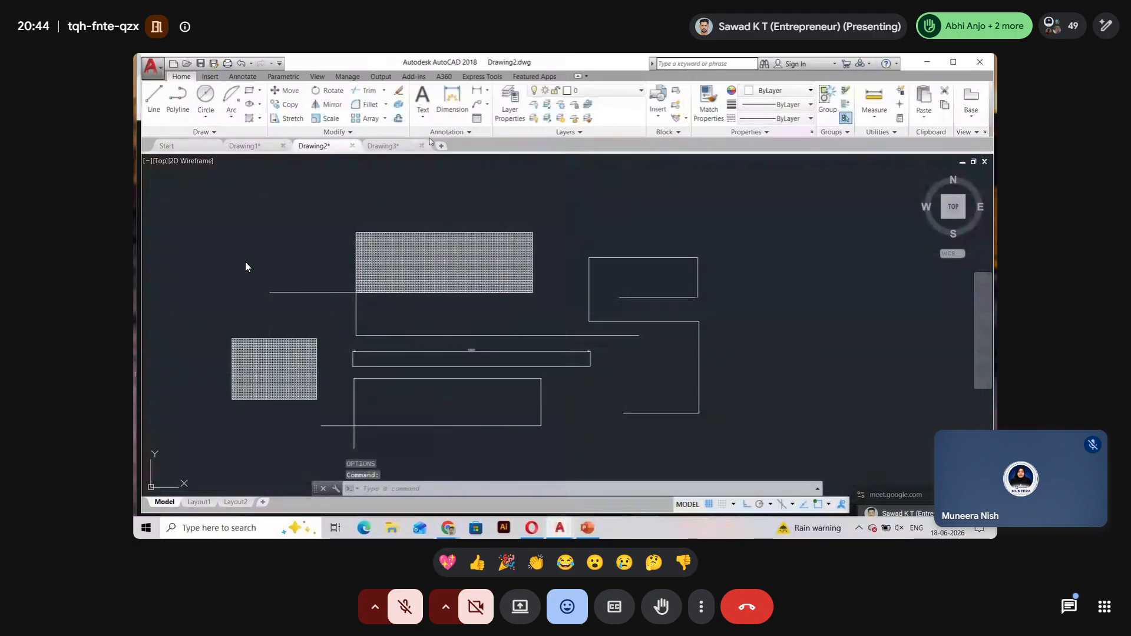
Maximize the AutoCAD window to fill the screen.
scroll(483, 161, "up", 2)
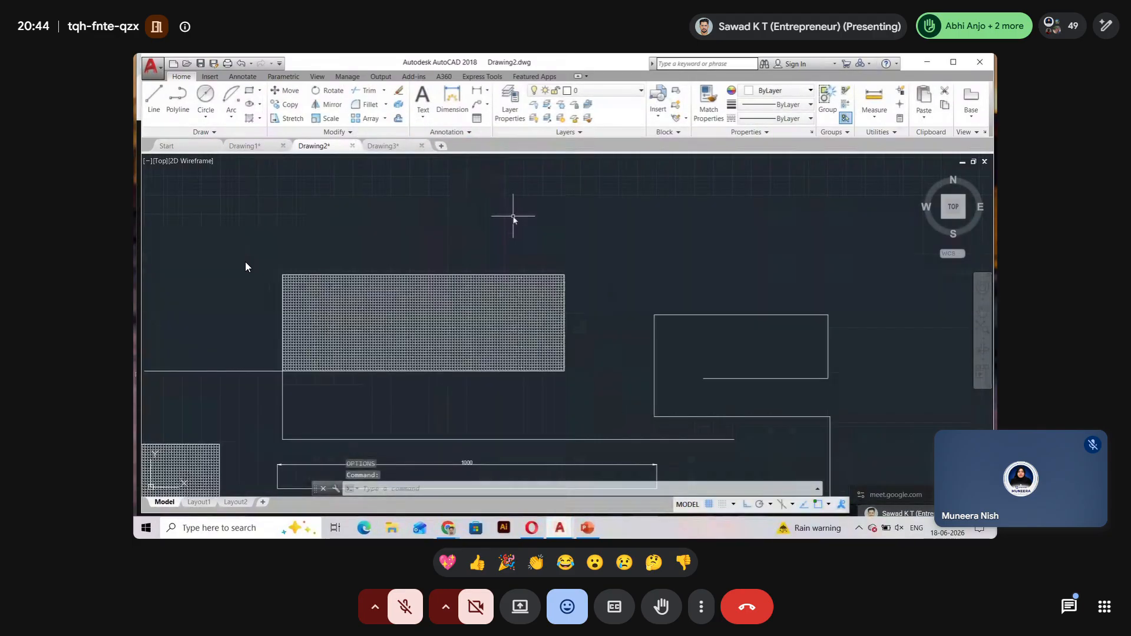
left_click(952, 61)
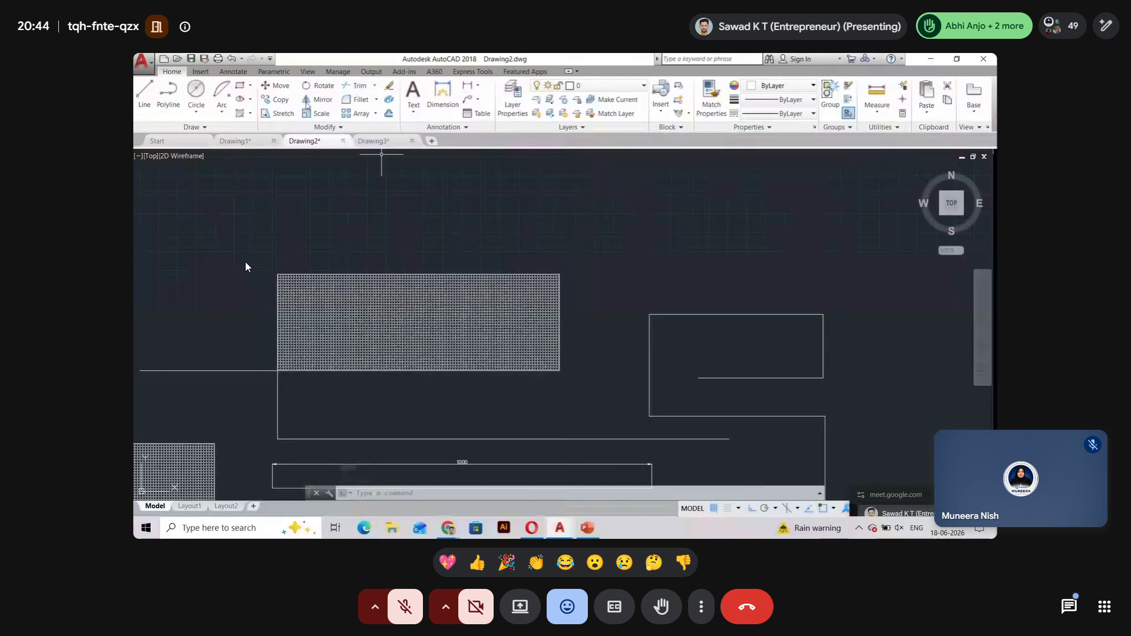
scroll(444, 287, "down", 2)
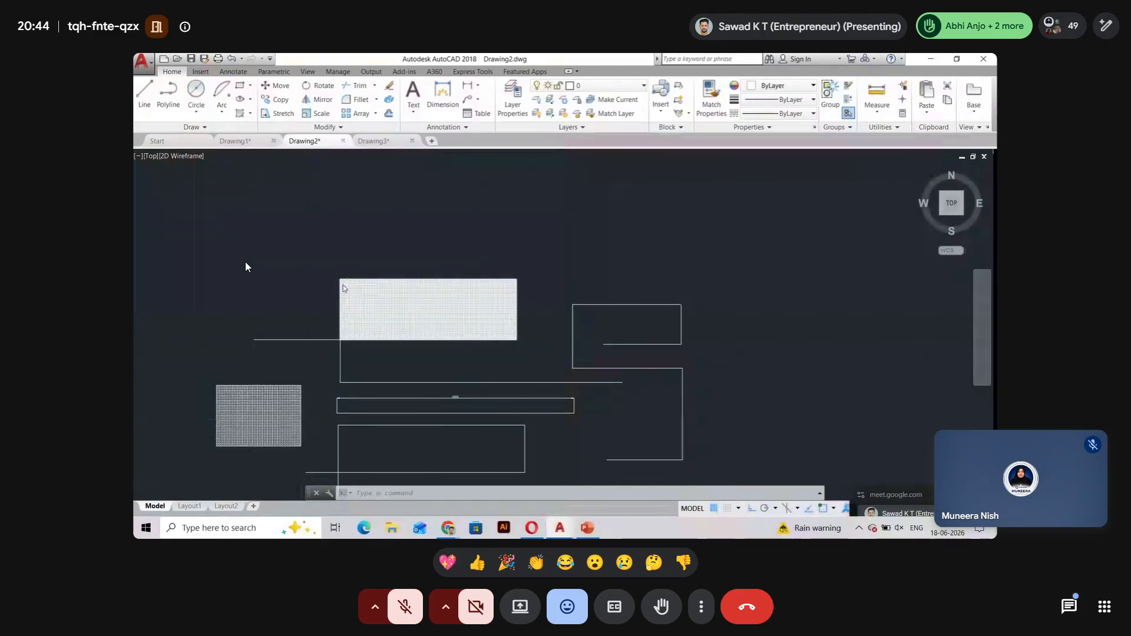
Draw a horizontal line from the upper-left corner of the large hatched rectangle along its top edge to beyond its upper-right corner.
scroll(348, 288, "up", 2)
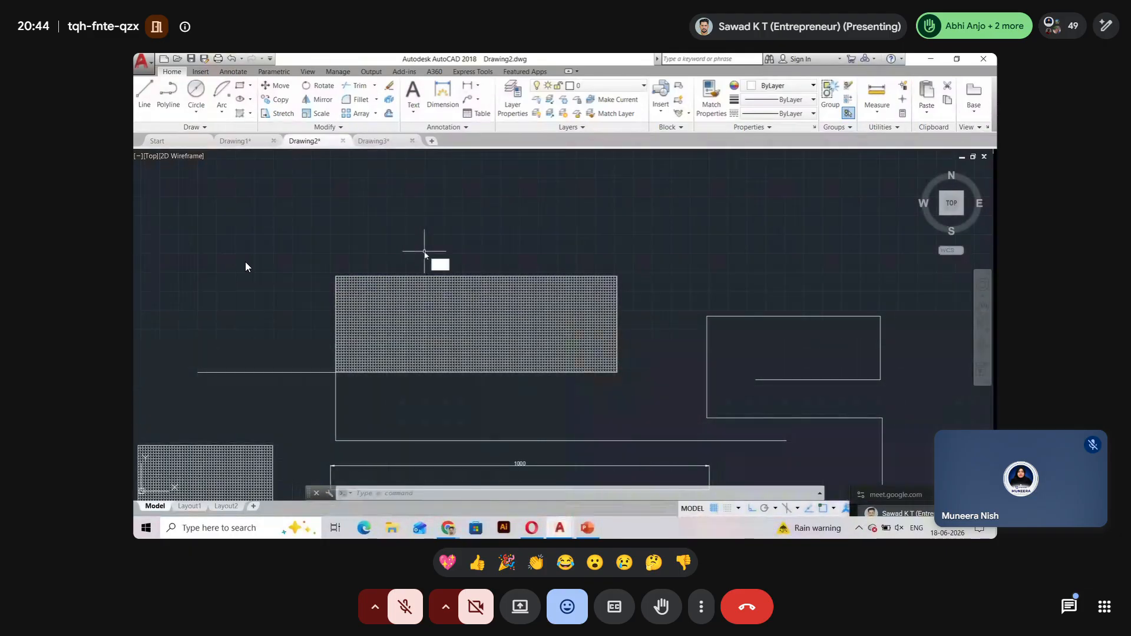
key("Return")
scroll(329, 273, "up", 2)
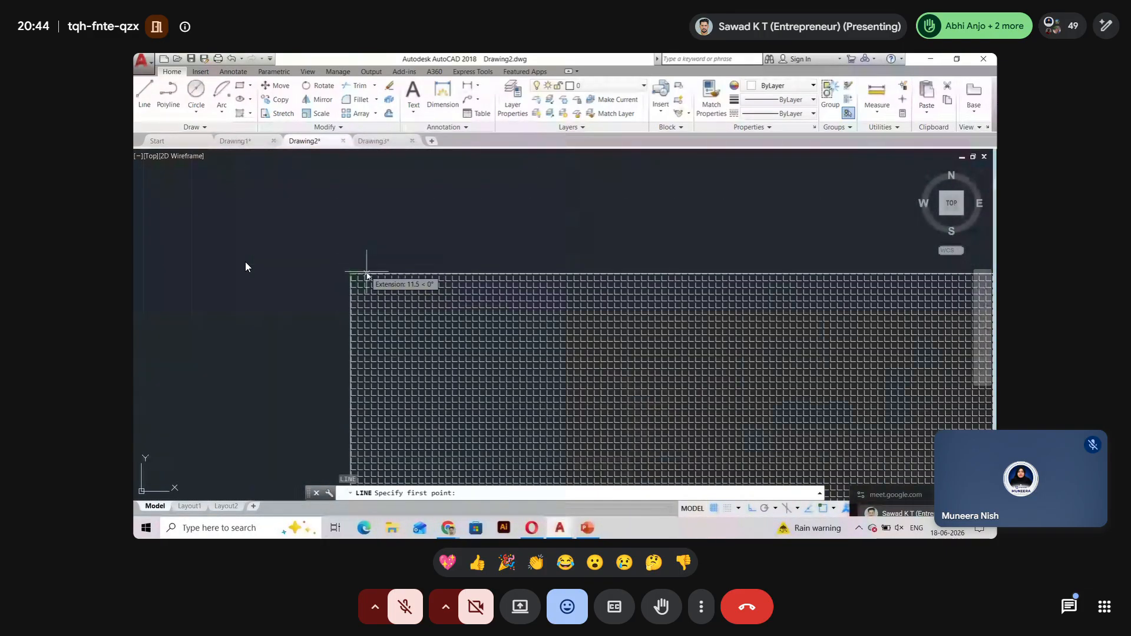
scroll(350, 273, "up", 5)
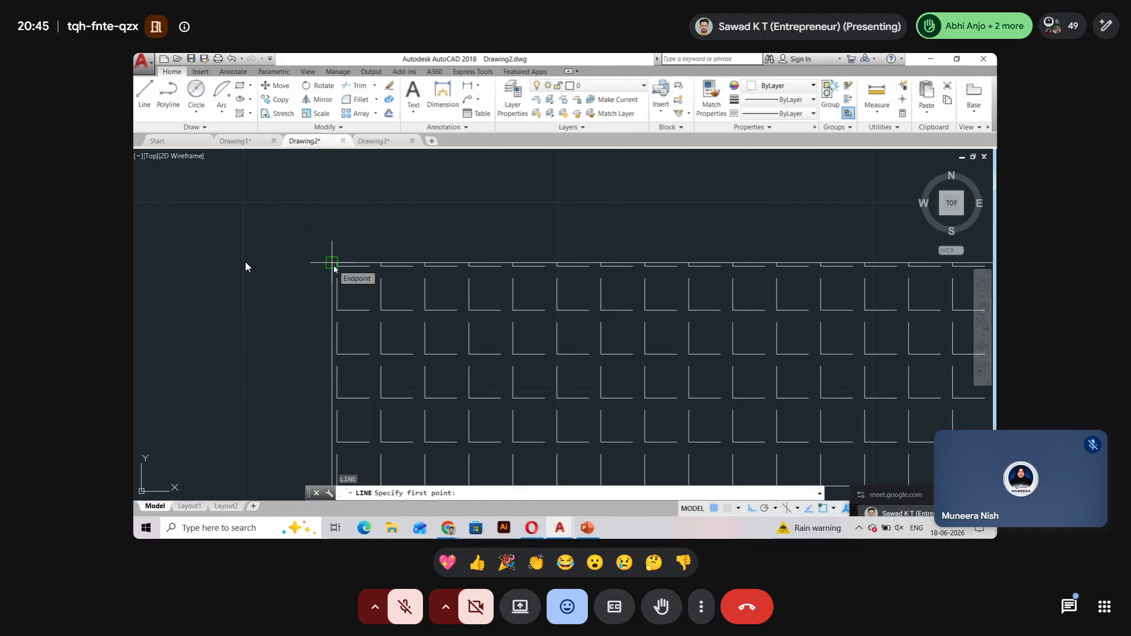
scroll(295, 264, "down", 6)
scroll(280, 249, "down", 2)
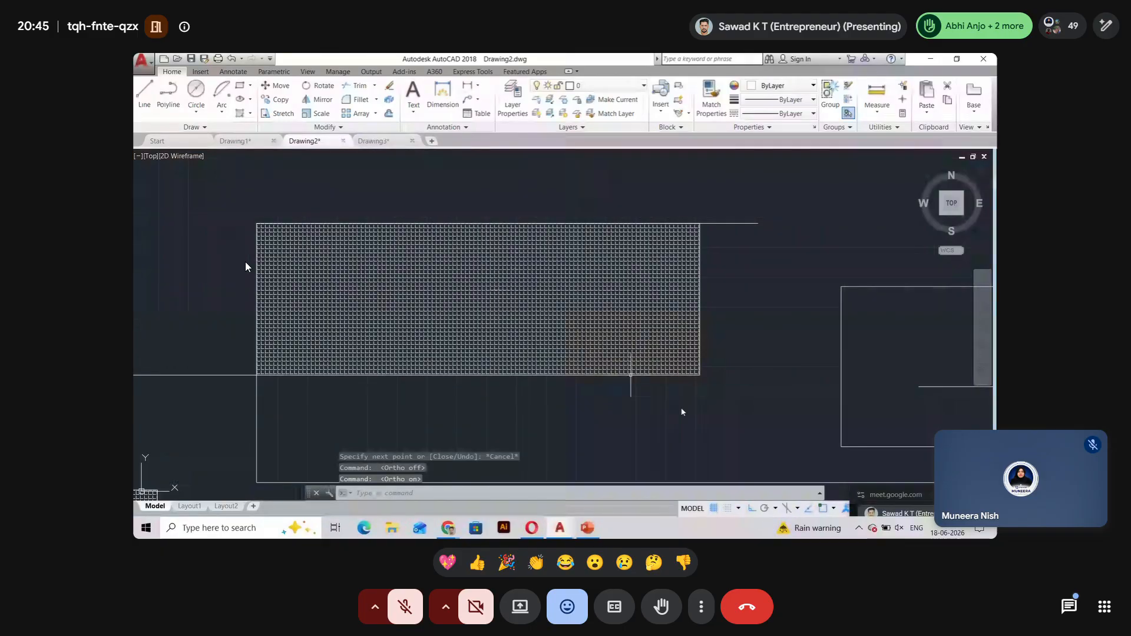
Toggle the drawing grid, leaving it off, and turn on snap mode.
left_click(715, 509)
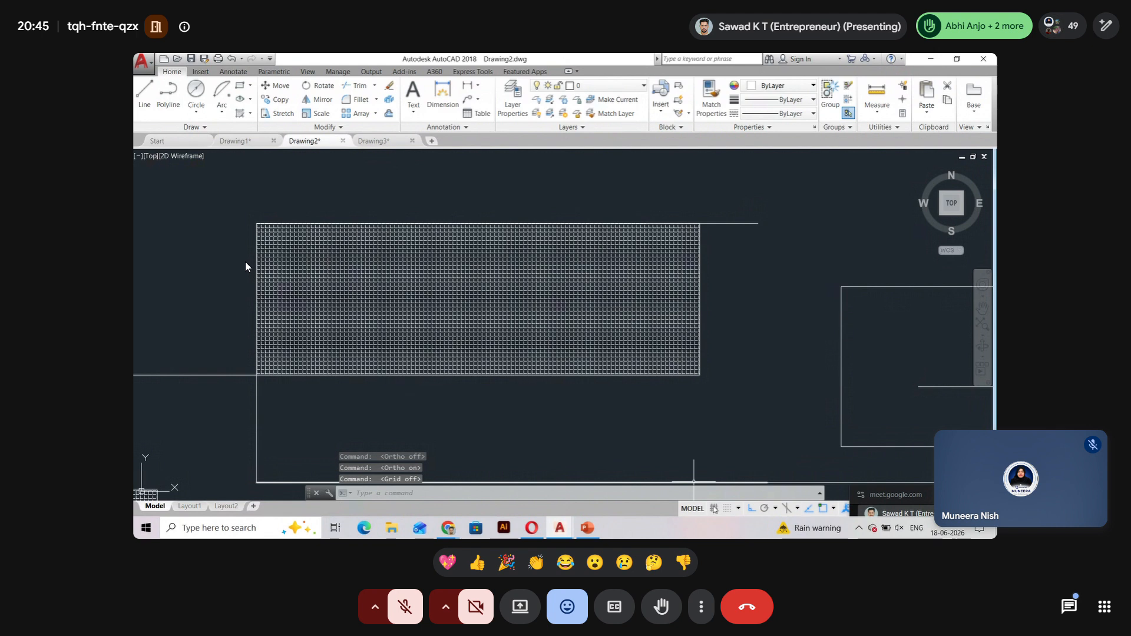
left_click(714, 508)
left_click(714, 509)
left_click(714, 509)
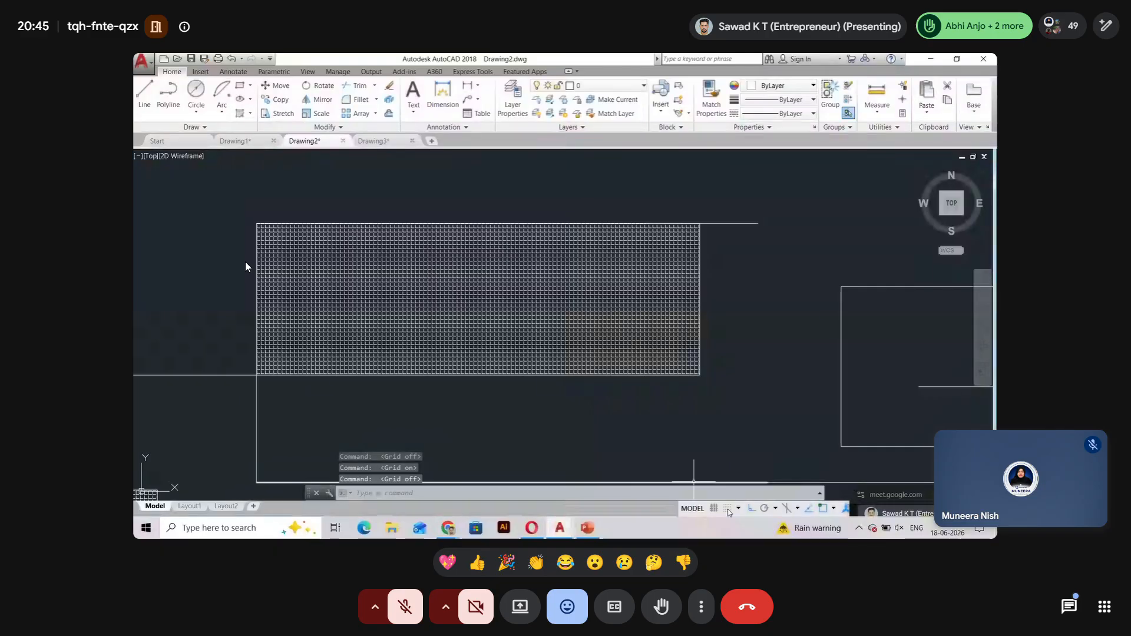
left_click(728, 508)
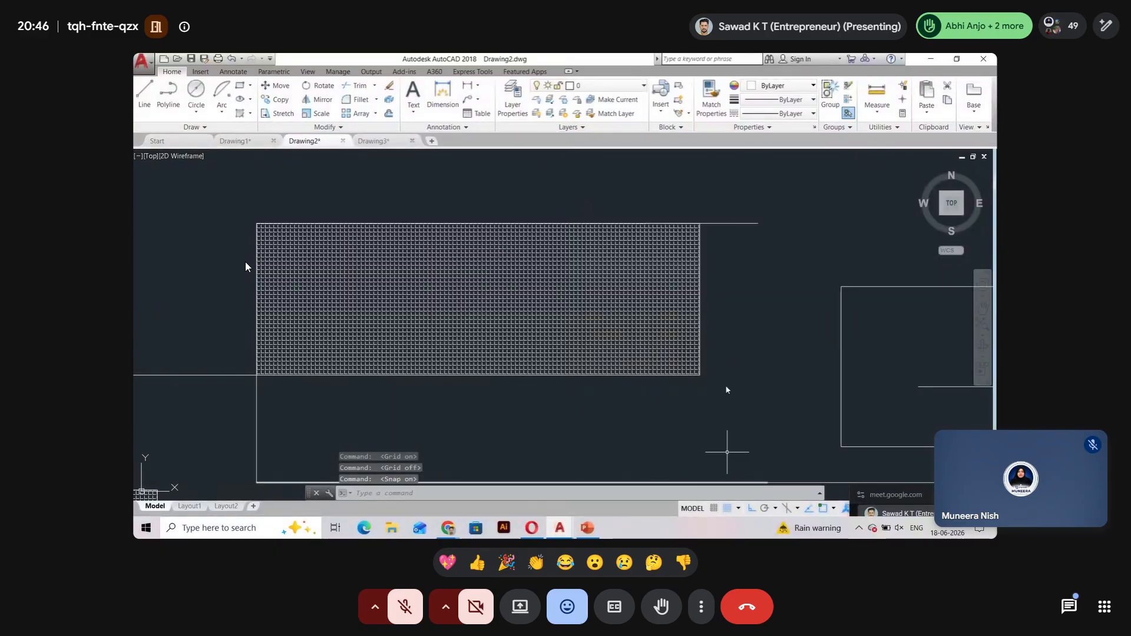
Start a line at the upper-left corner endpoint of the large hatched rectangle with snap mode on.
scroll(648, 392, "down", 6)
scroll(533, 355, "up", 4)
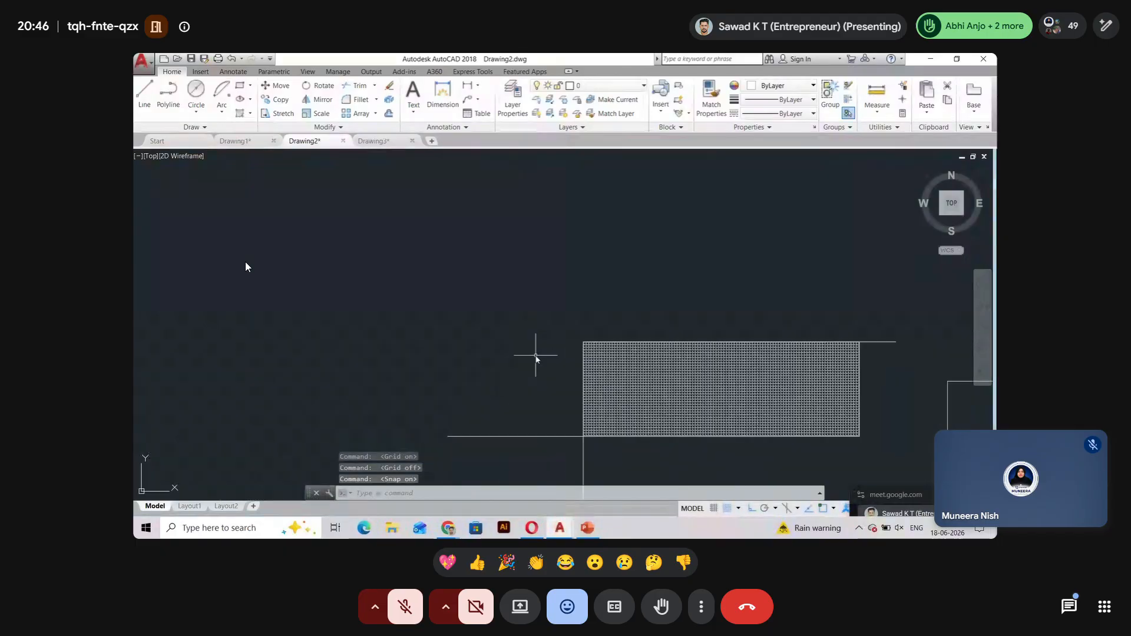
scroll(341, 253, "down", 5)
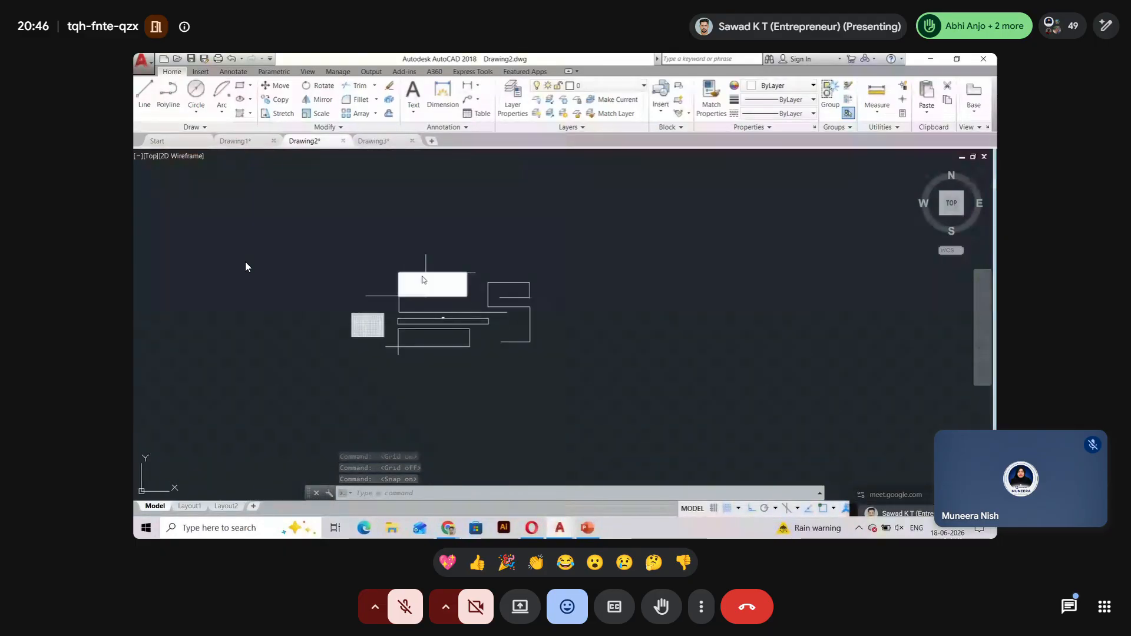
scroll(400, 277, "up", 5)
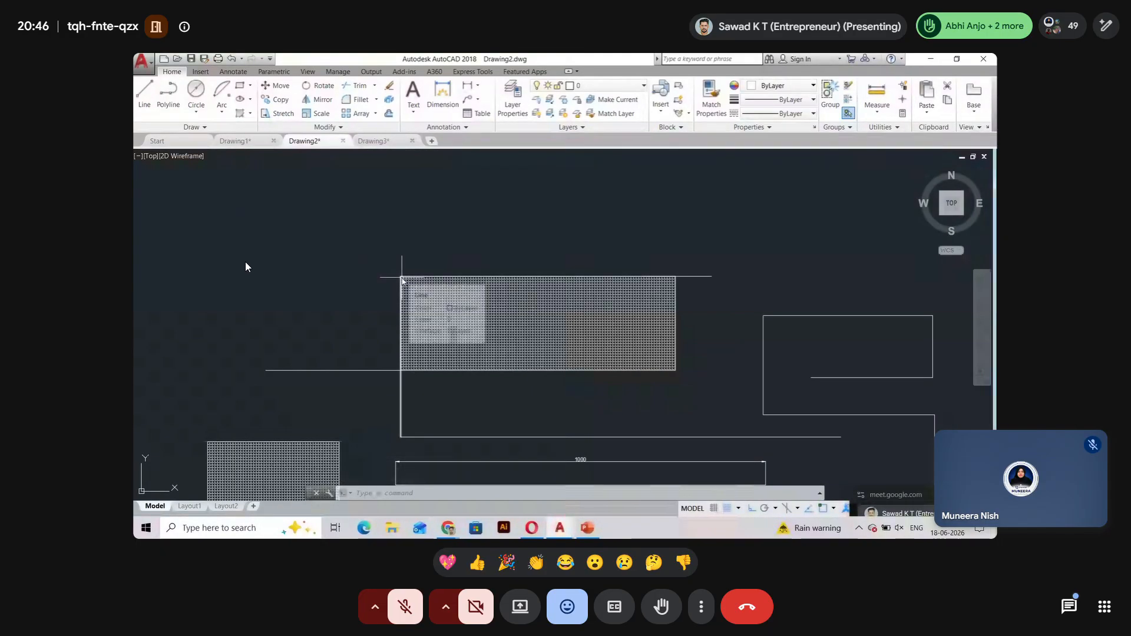
type("l")
key("Return")
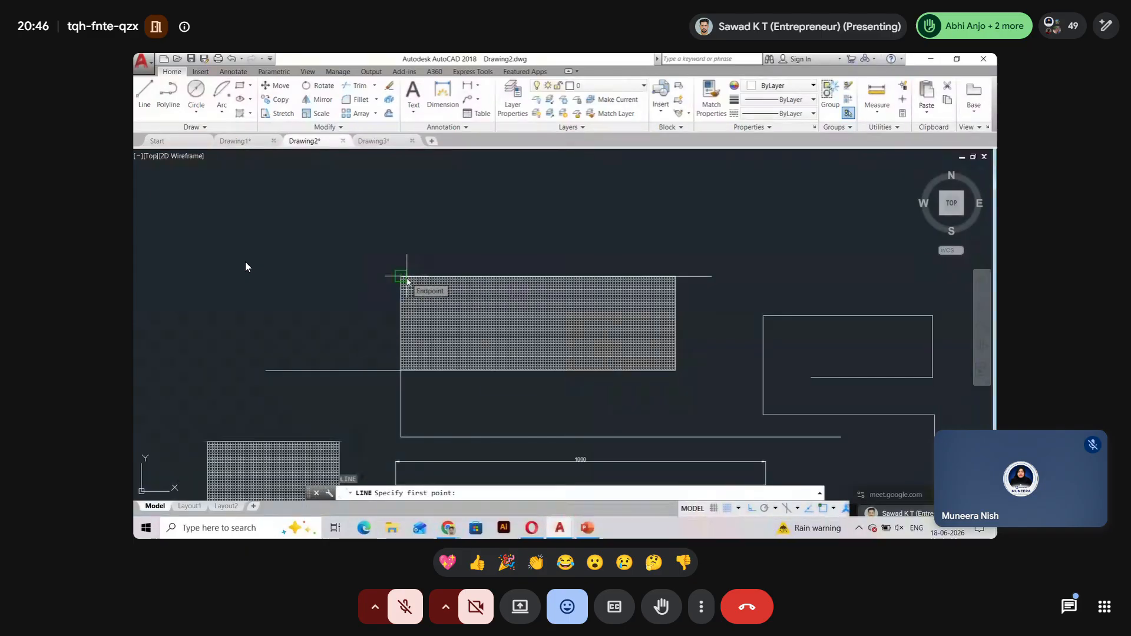
left_click(402, 276)
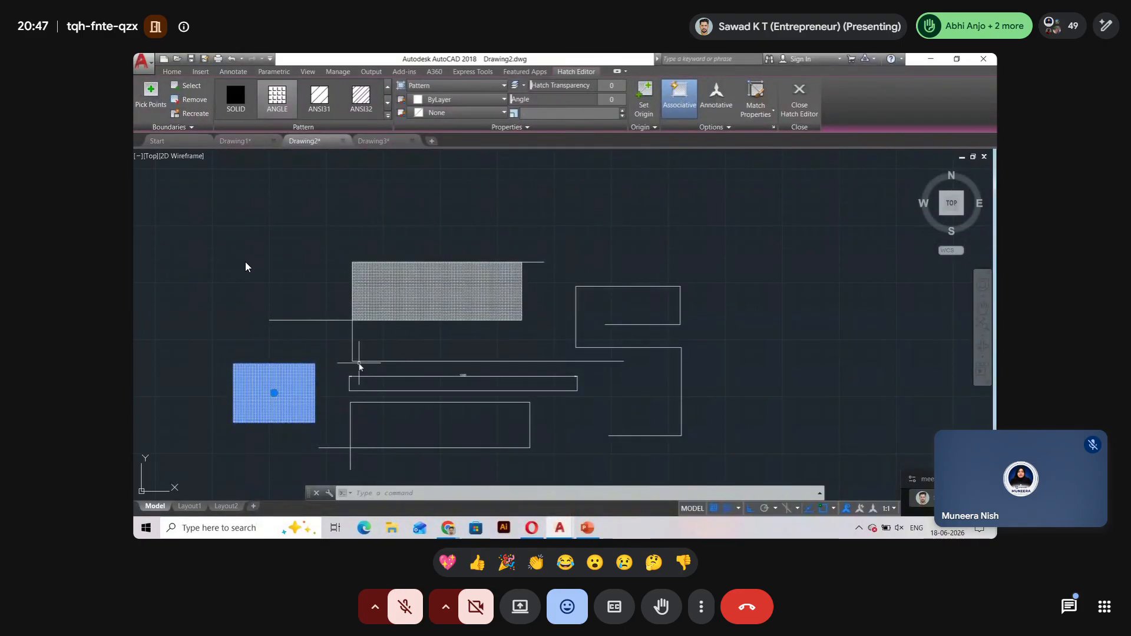
Scale the small hatched rectangle and its hatch by a factor of 2 from its lower-right corner.
key("Escape")
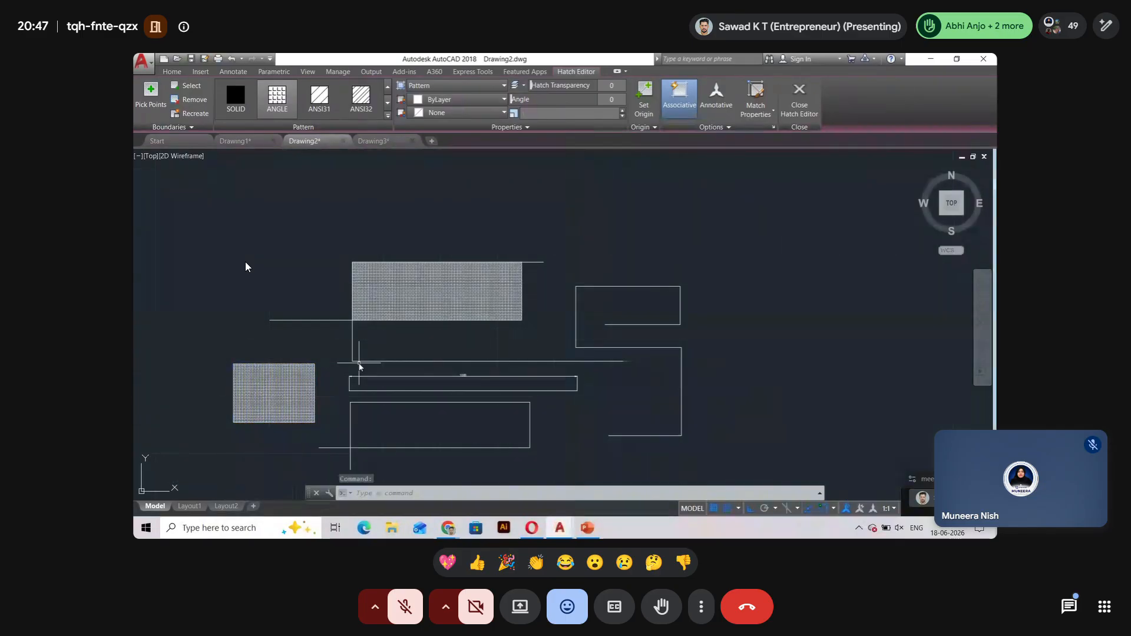
key("Return")
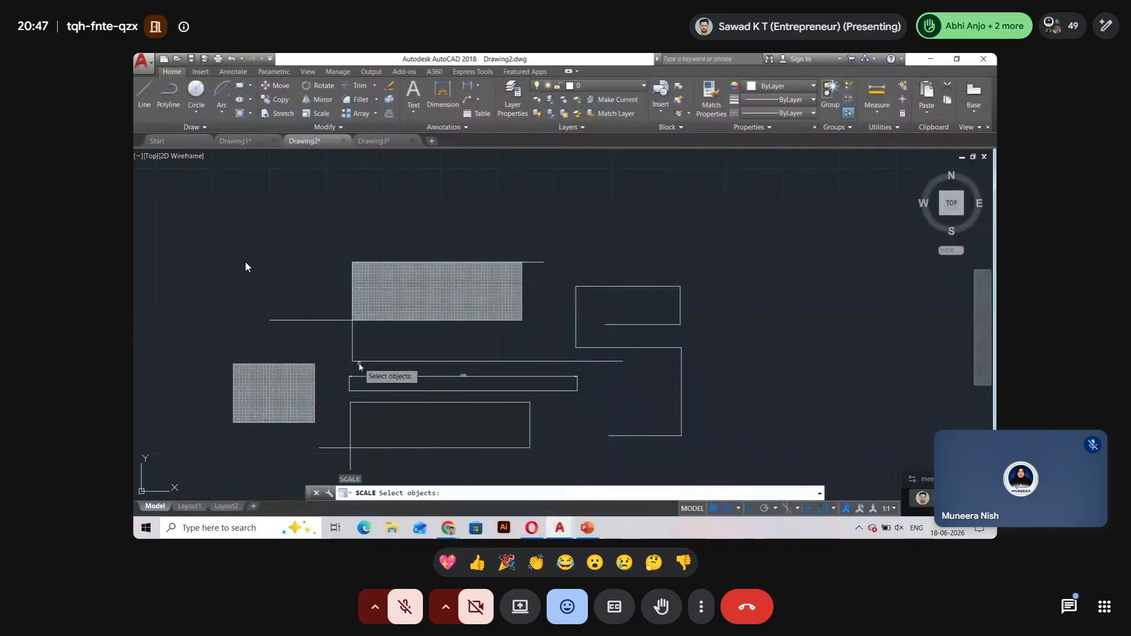
left_click(208, 353)
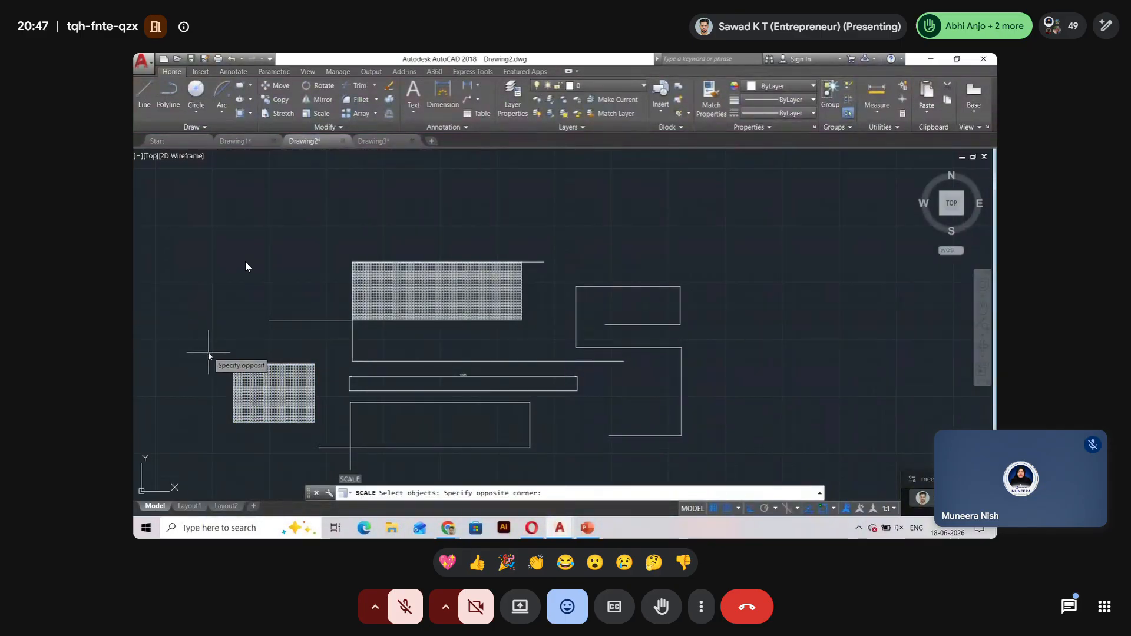
left_click(332, 439)
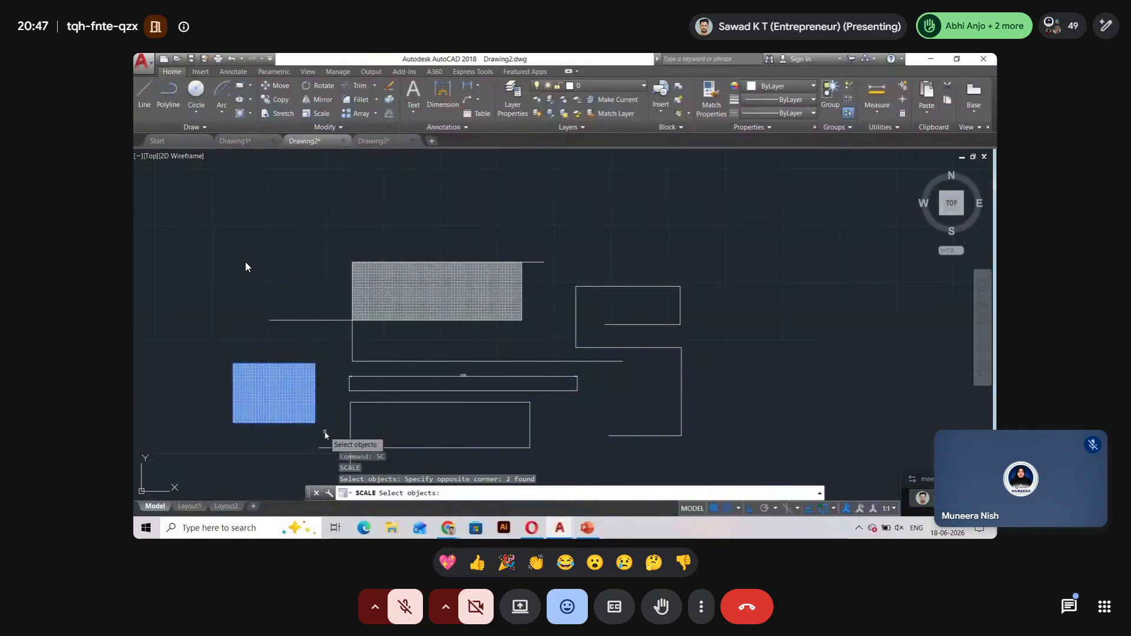
key("Return")
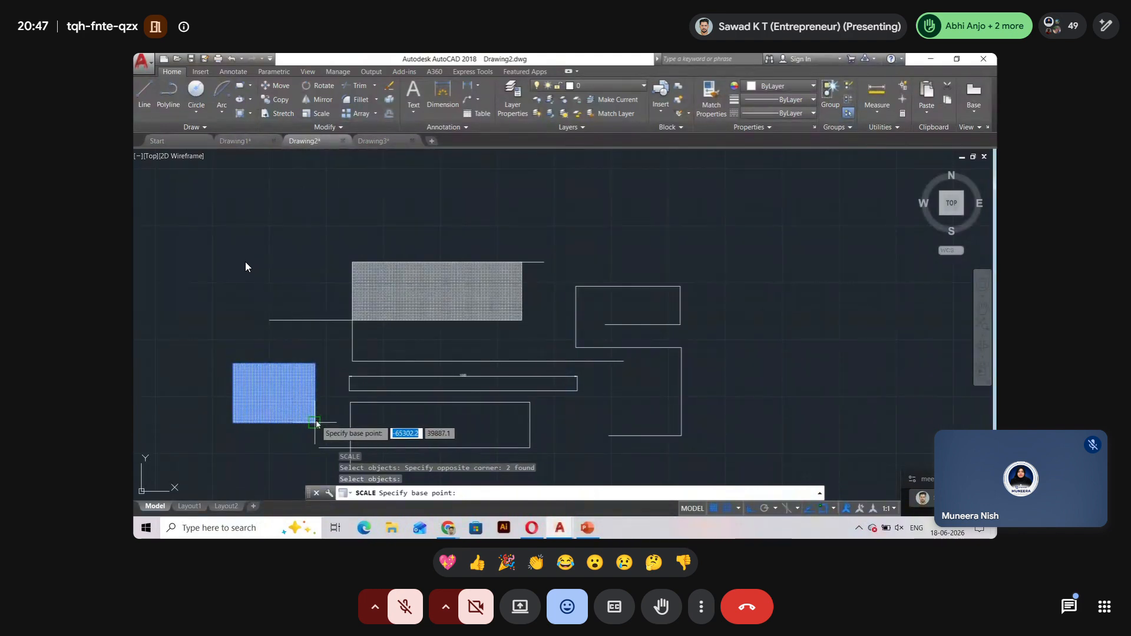
left_click(315, 423)
scroll(353, 386, "down", 3)
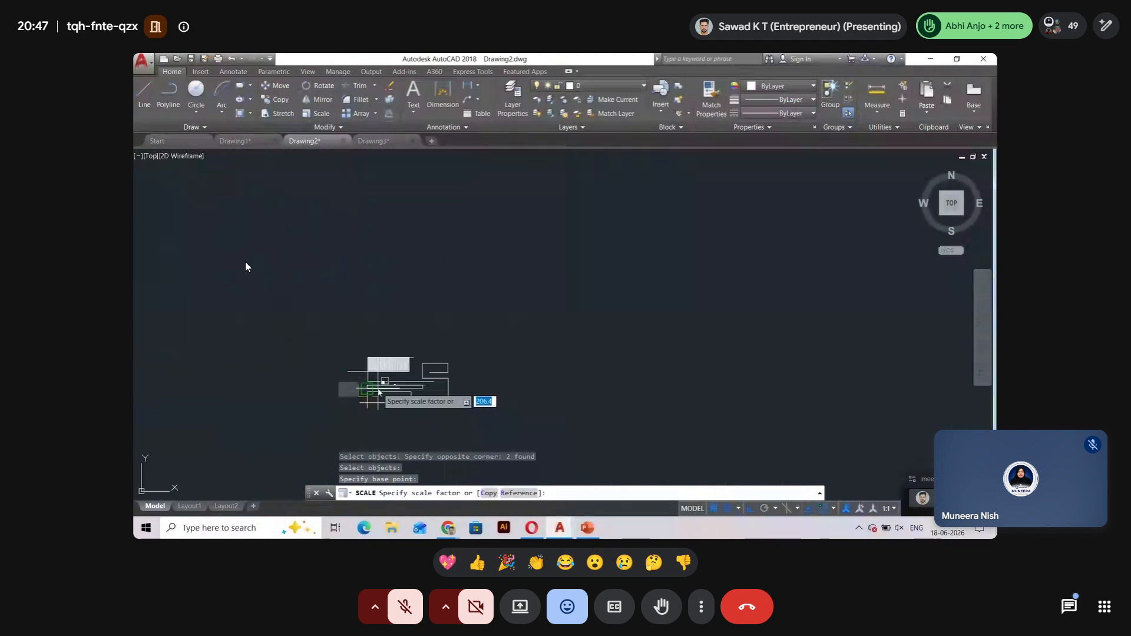
scroll(355, 375, "down", 5)
scroll(434, 393, "down", 5)
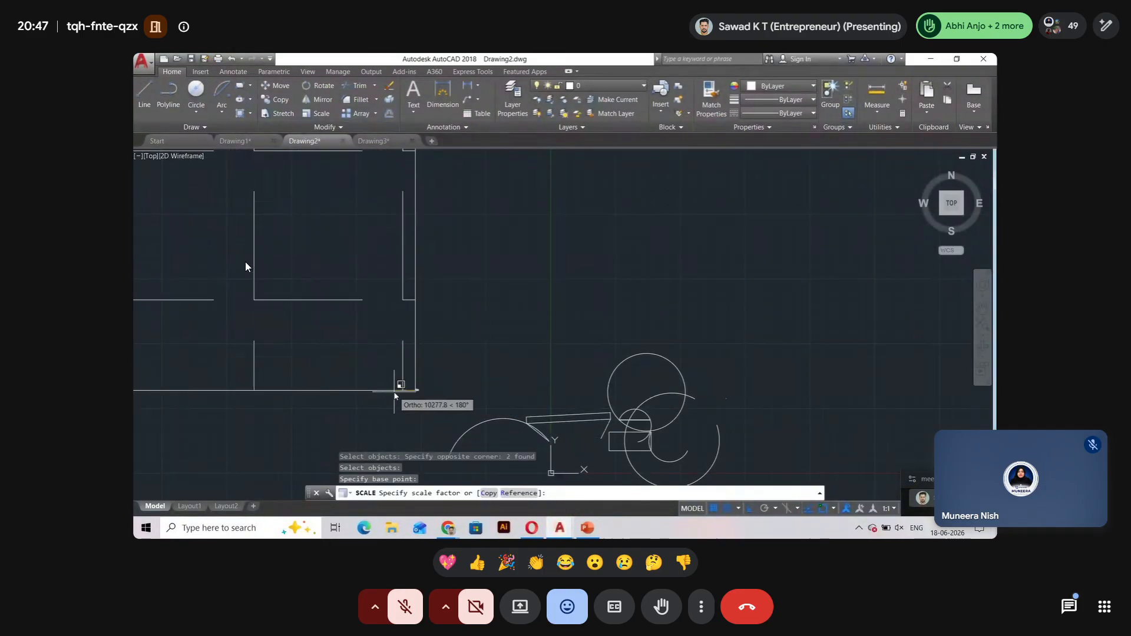
type("2")
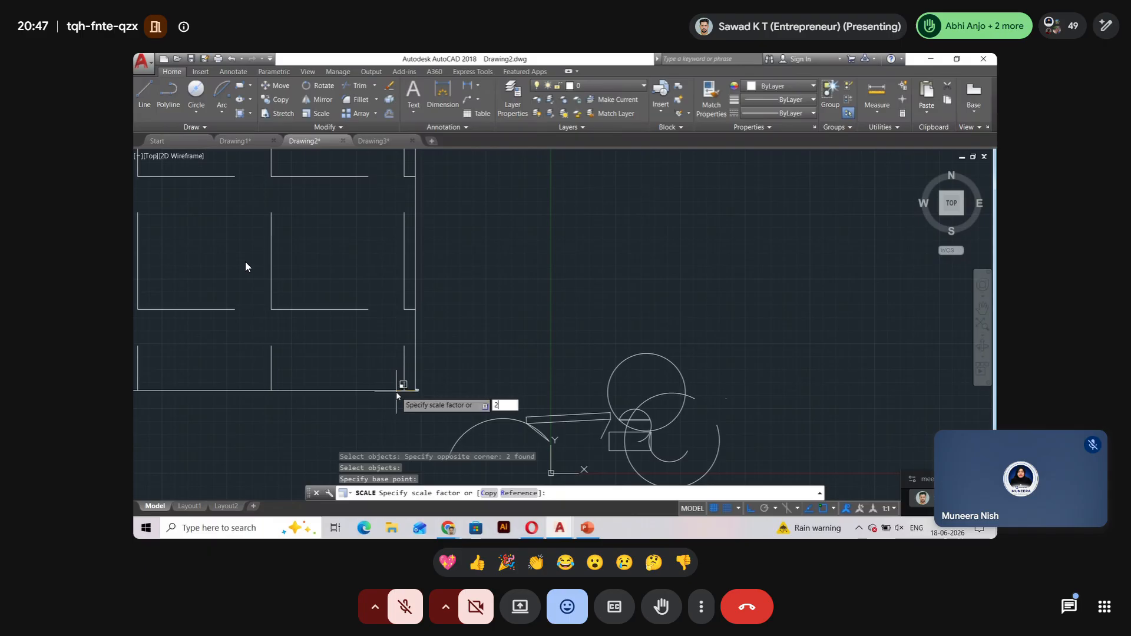
key("Return")
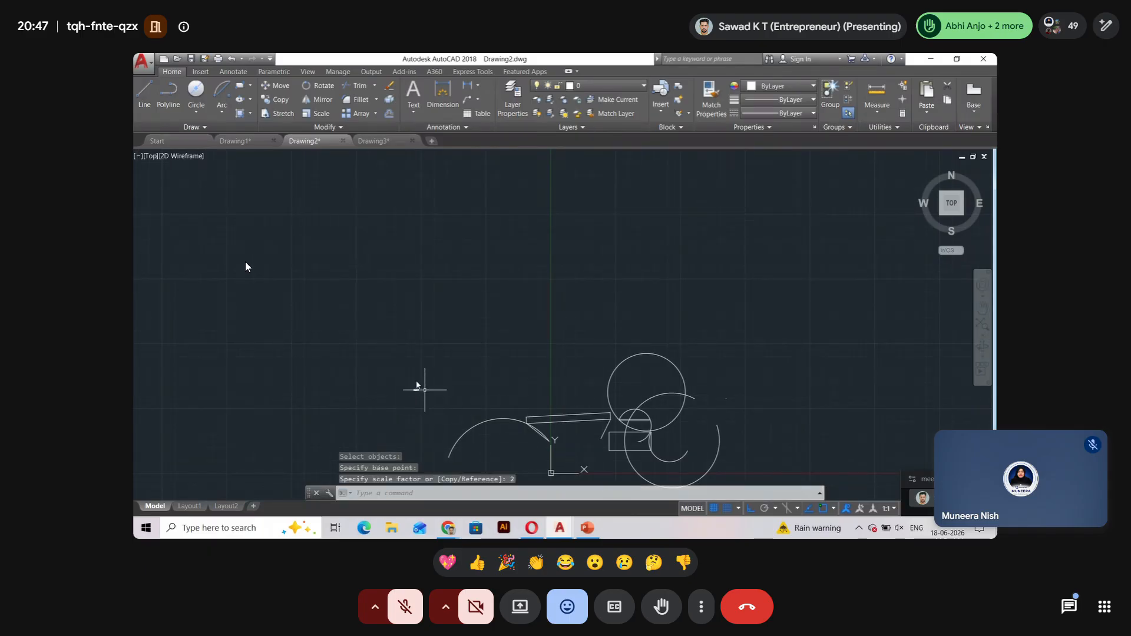
Start another Scale operation and window-select the enlarged hatched rectangle together with its hatch.
scroll(424, 390, "up", 5)
scroll(479, 455, "down", 3)
scroll(479, 455, "down", 3)
scroll(480, 395, "up", 3)
scroll(433, 387, "down", 3)
scroll(430, 401, "up", 3)
scroll(478, 316, "down", 4)
scroll(444, 269, "up", 1)
scroll(467, 308, "up", 3)
scroll(553, 404, "up", 3)
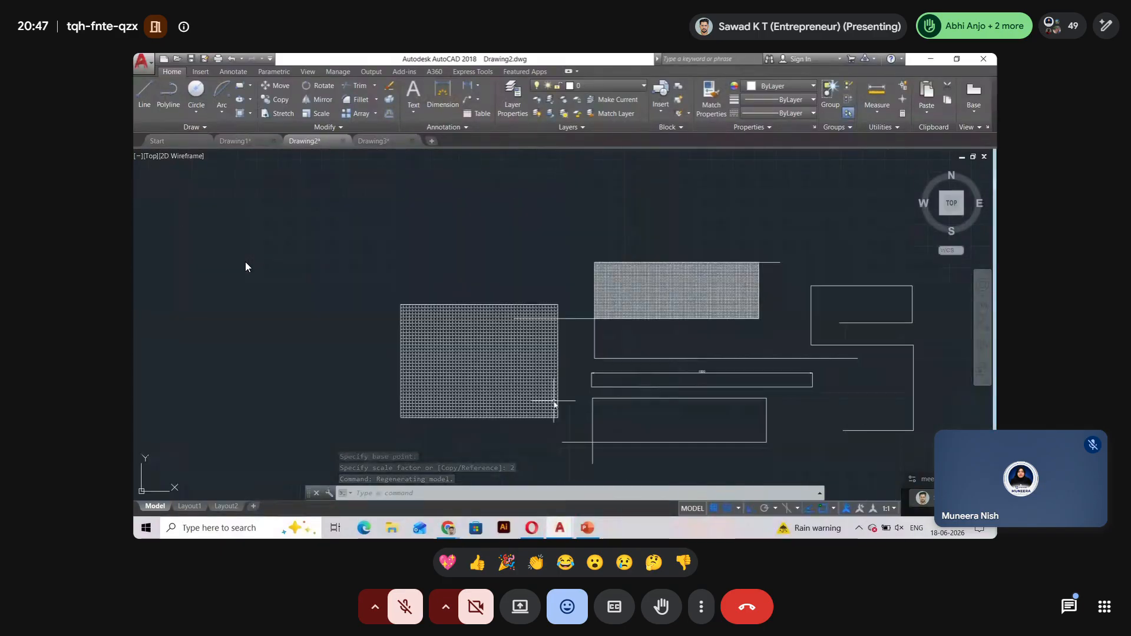
left_click(553, 412)
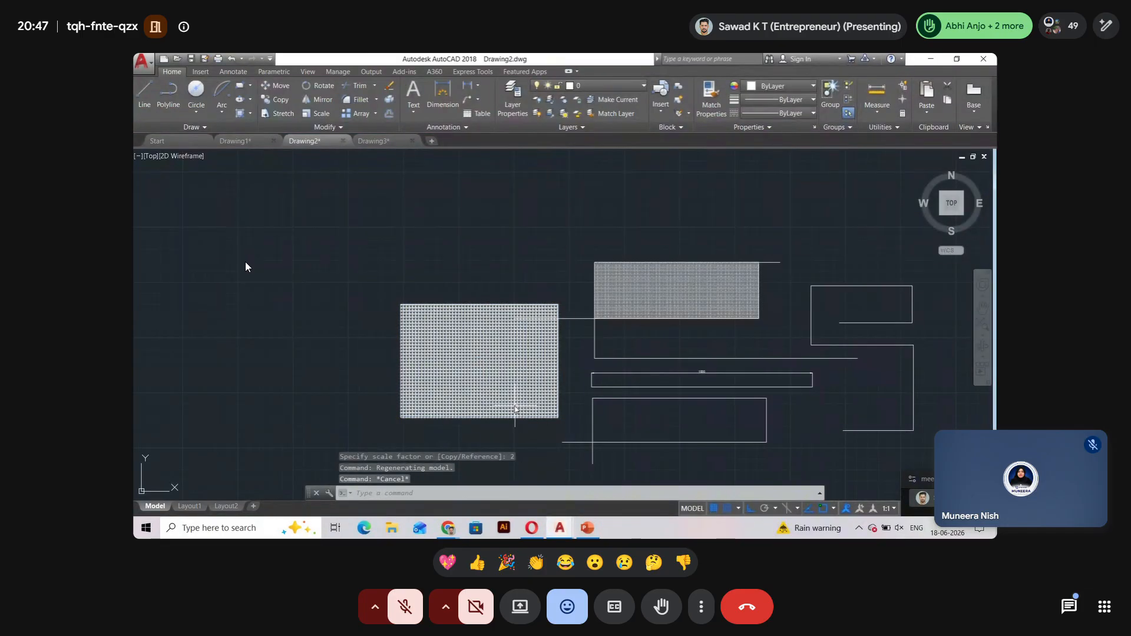
type("sc")
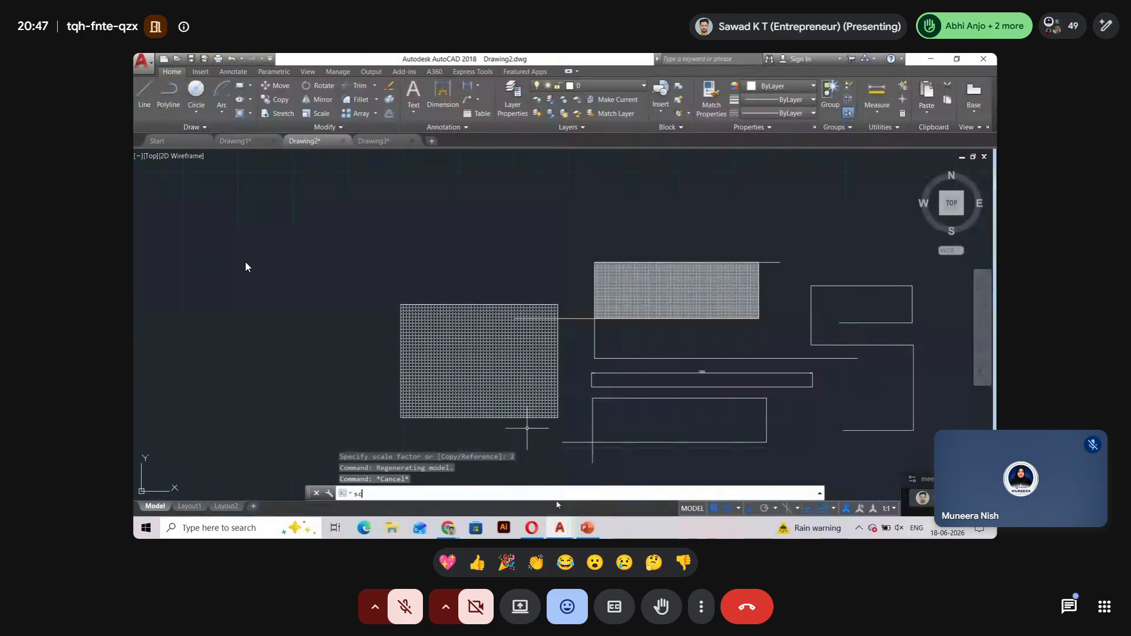
key("Return")
left_click(370, 286)
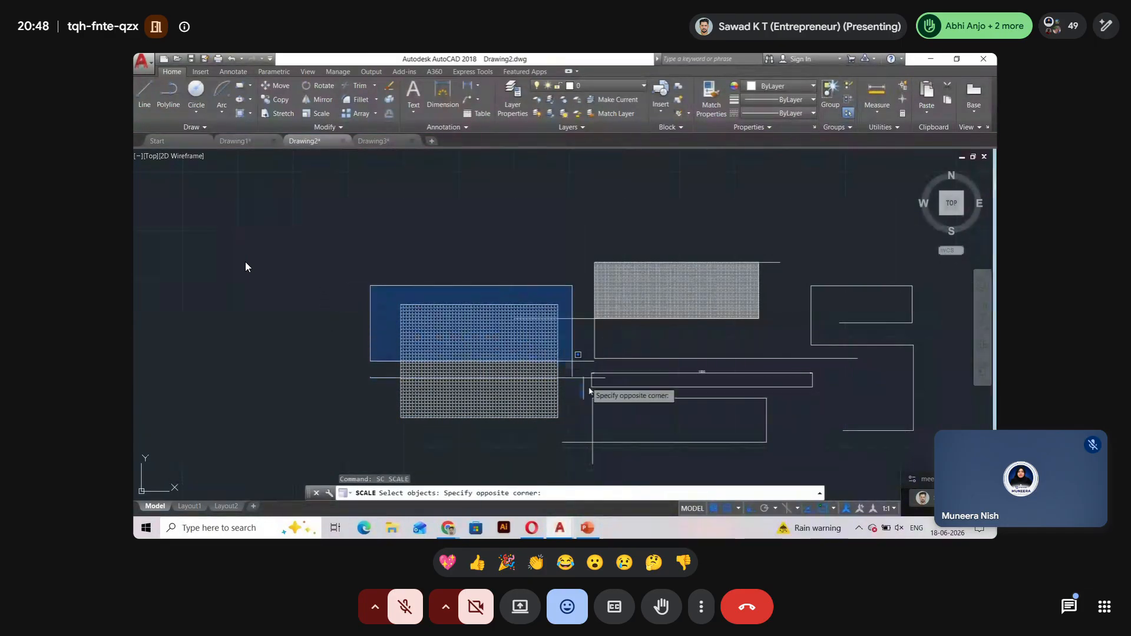